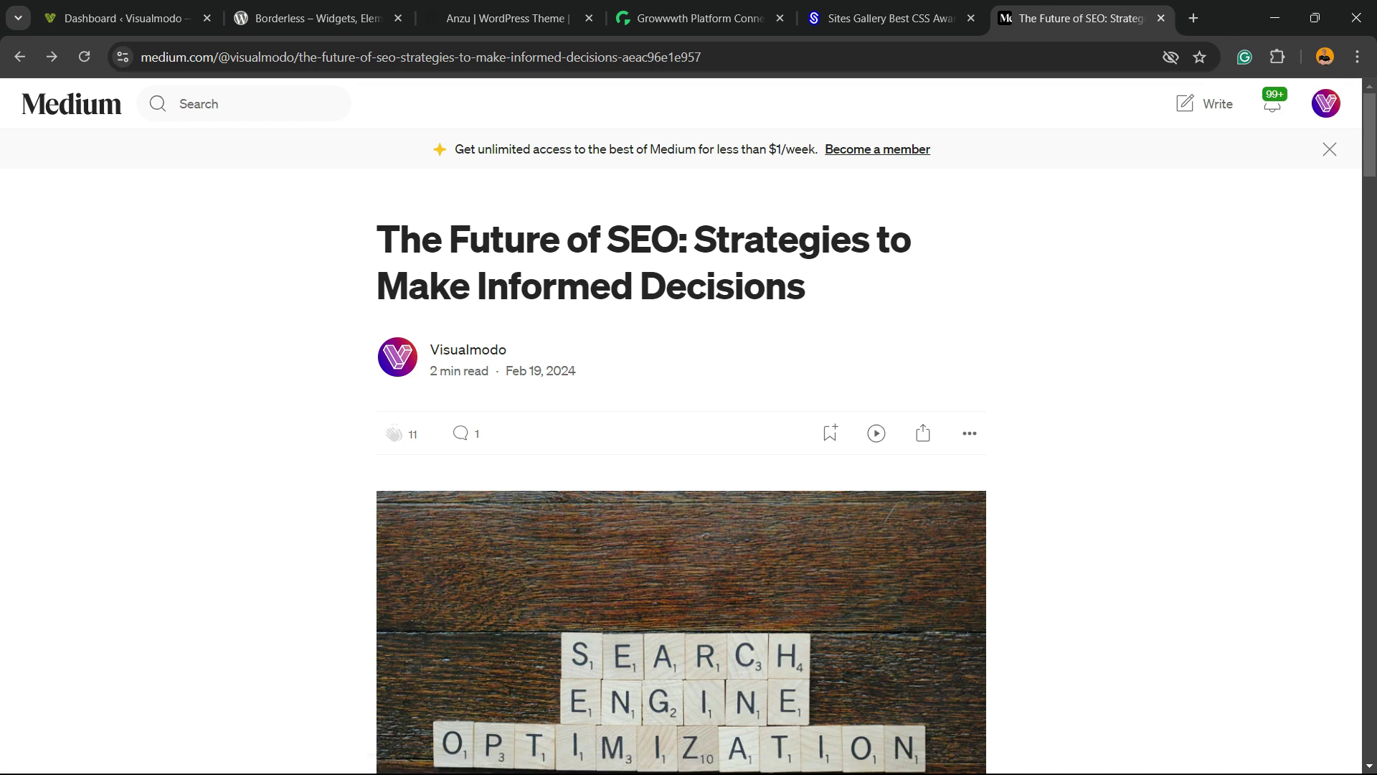
Skim the Medium SEO article, then switch to the WordPress Dashboard tab
scroll(923, 425, "down", 15)
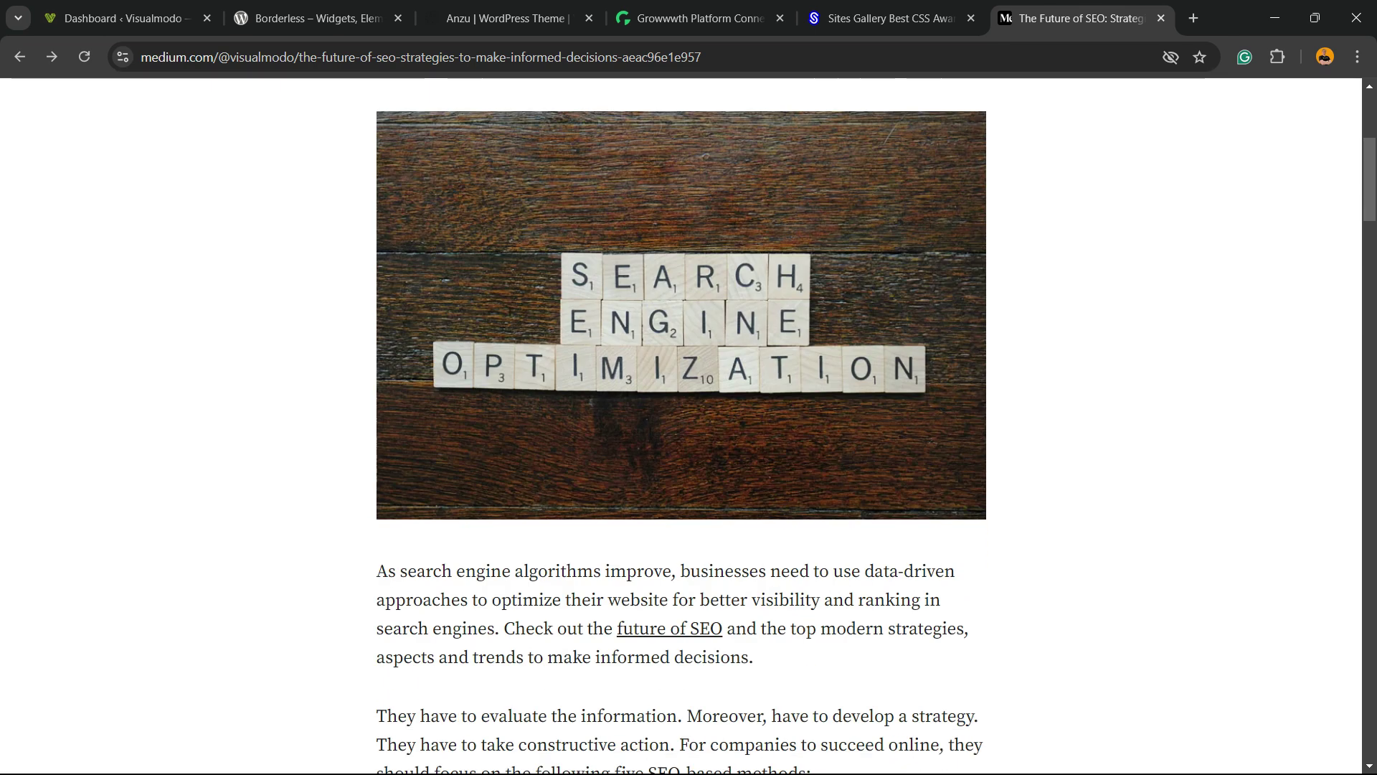
scroll(923, 425, "up", 15)
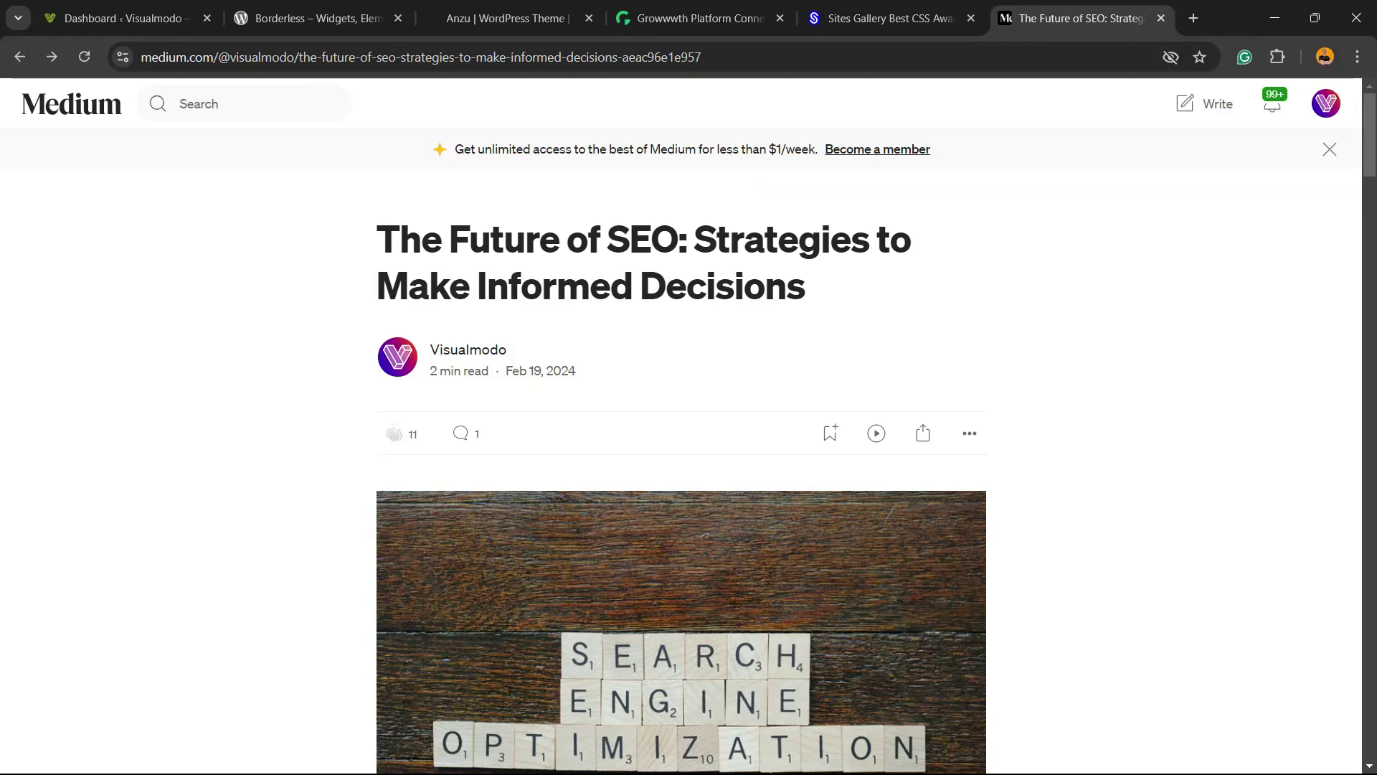
key("ctrl+1")
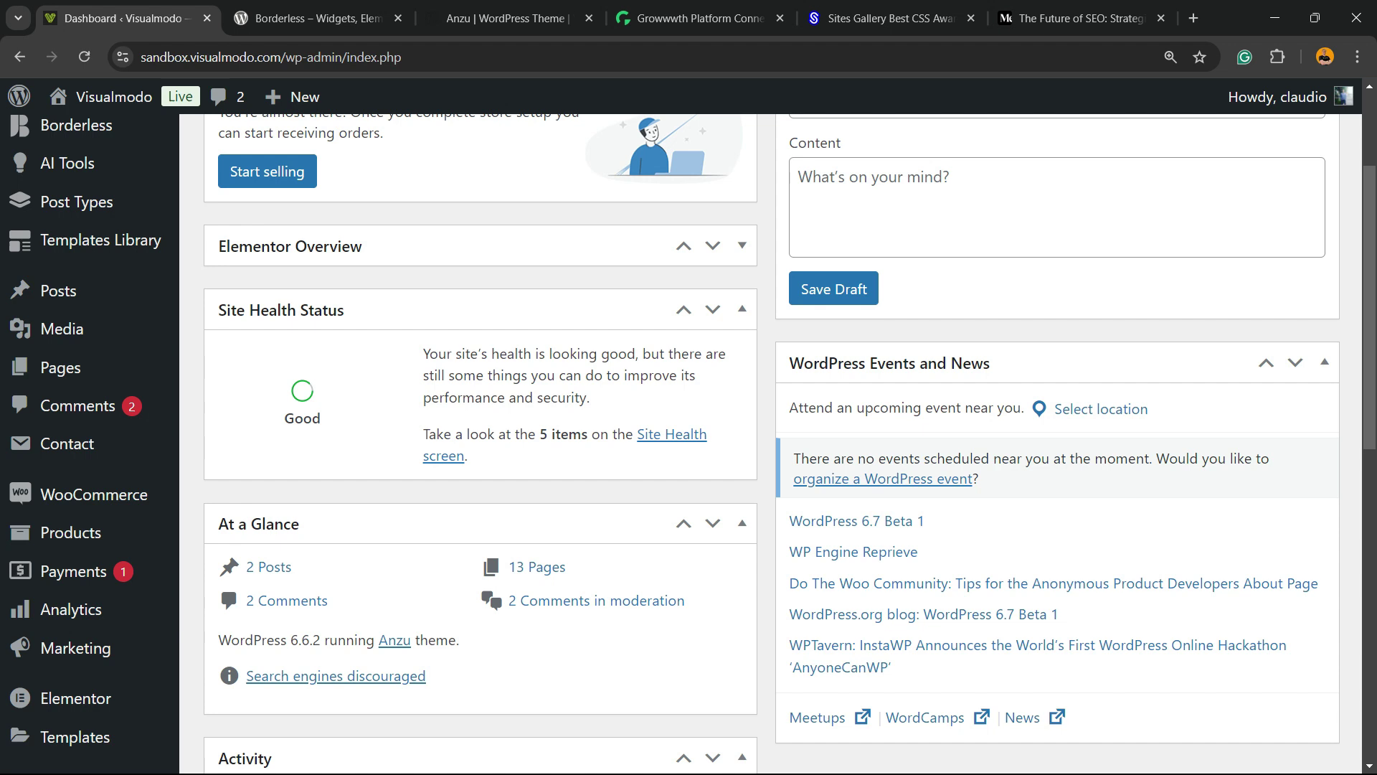
Search the plugin directory for 'GSpeech', then install and activate GSpeech TTS
scroll(86, 287, "up", 3)
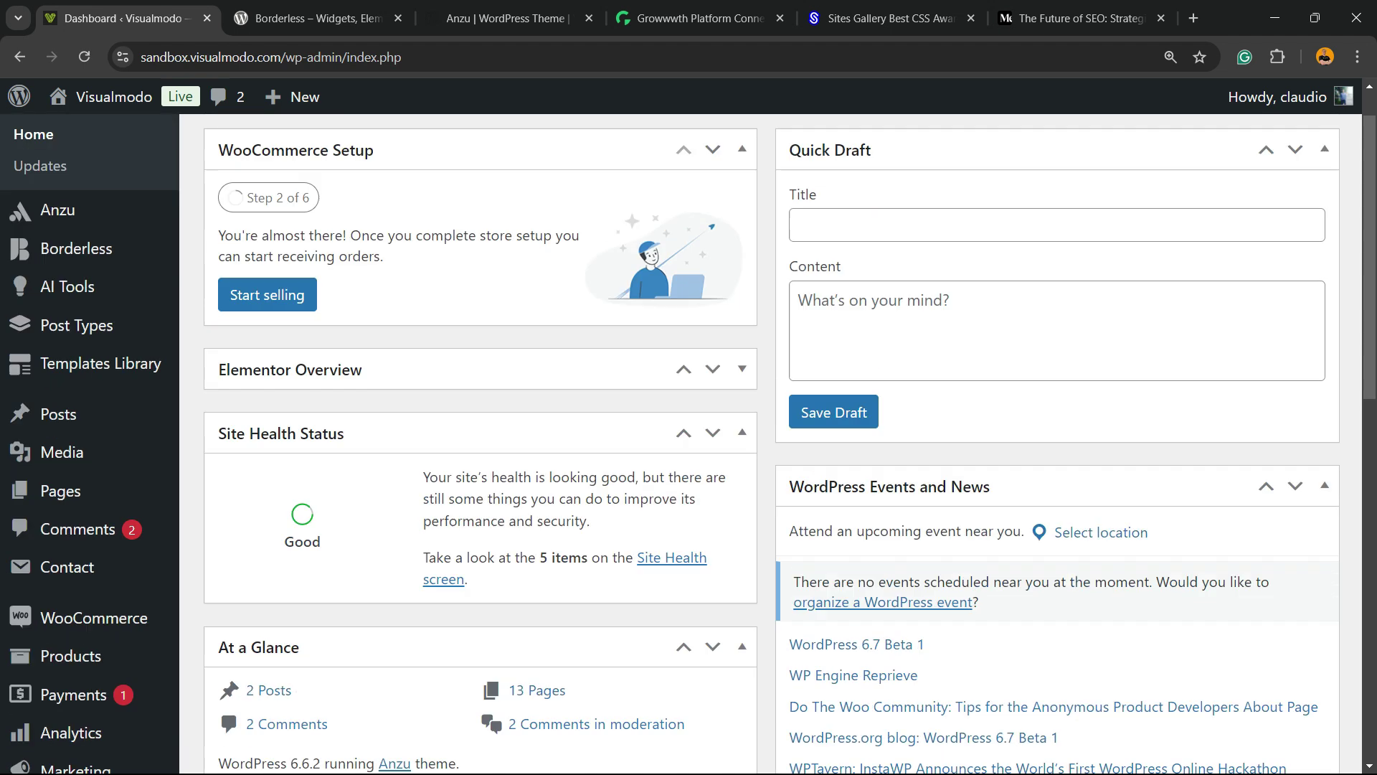
scroll(71, 392, "down", 5)
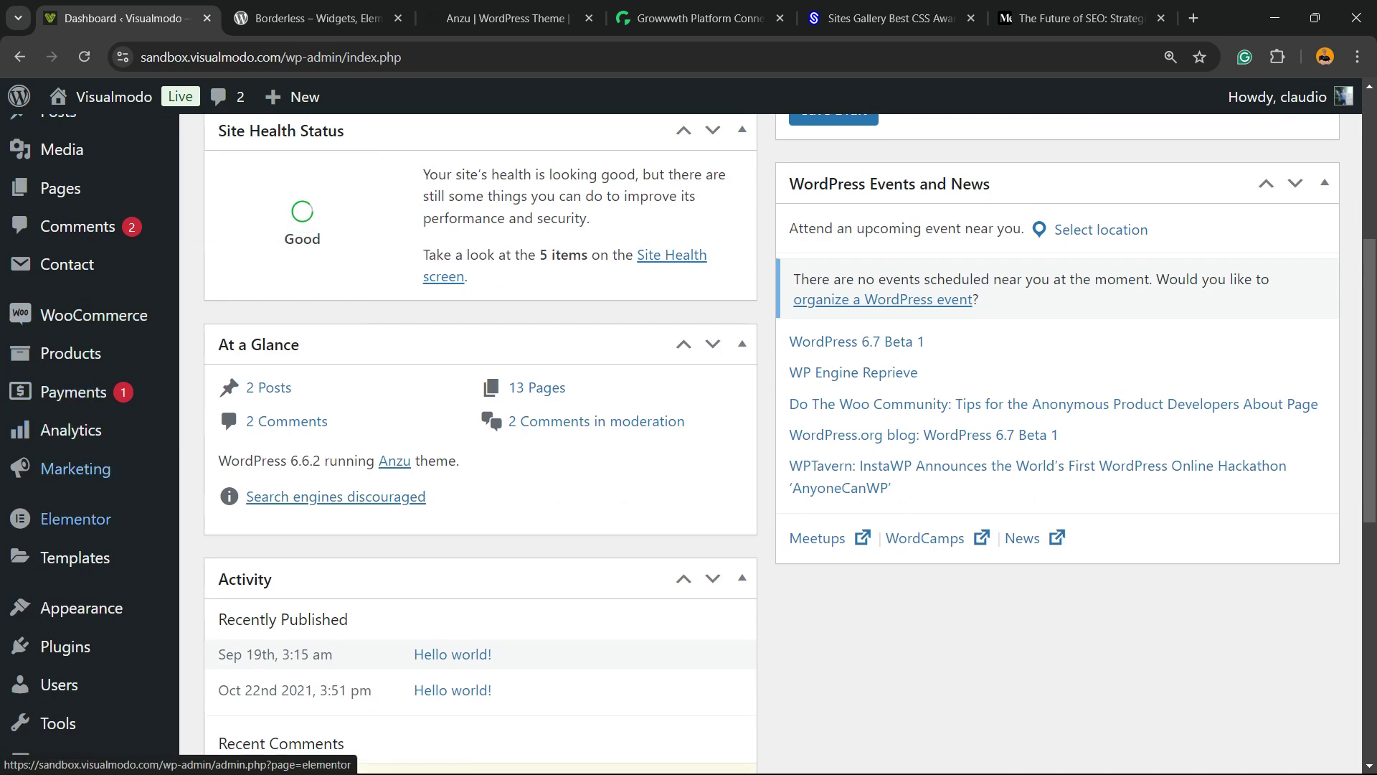
mouse_move(64, 647)
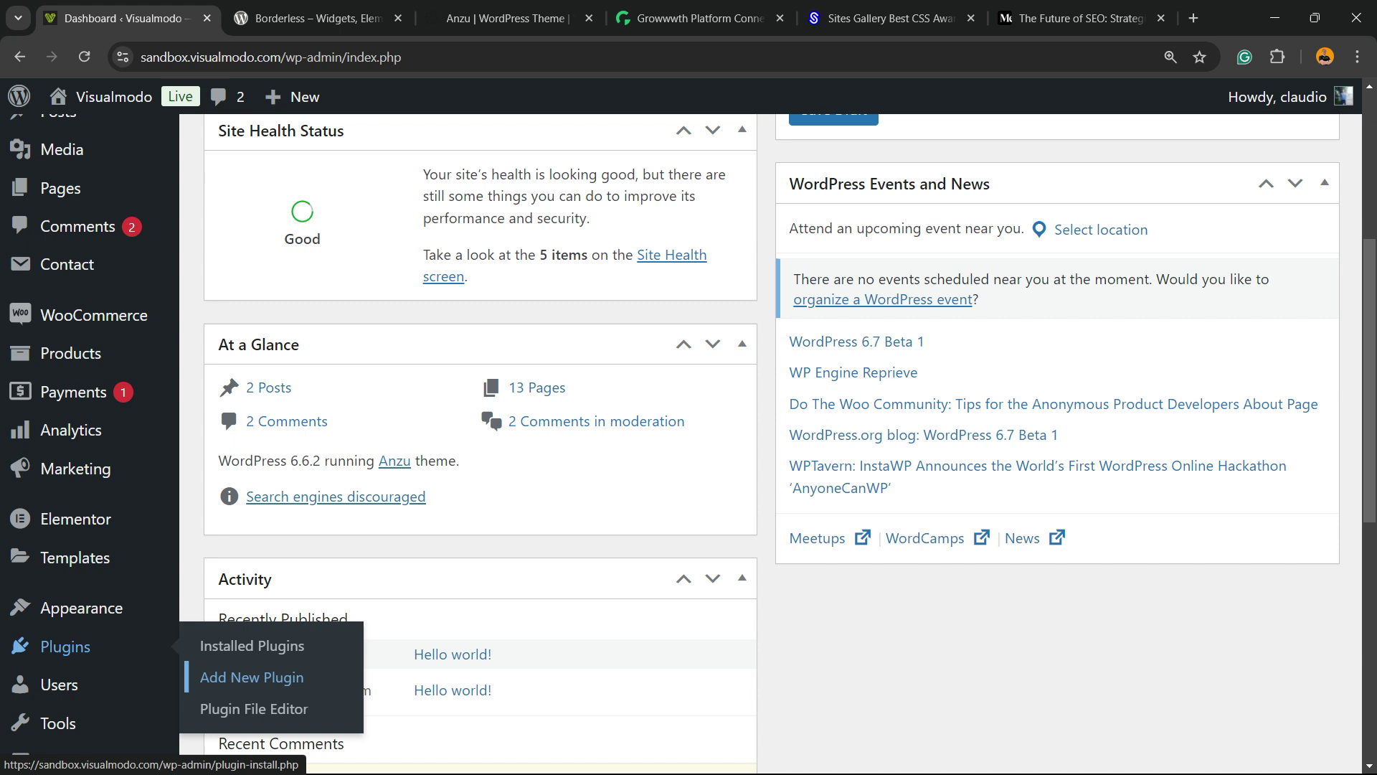
left_click(251, 678)
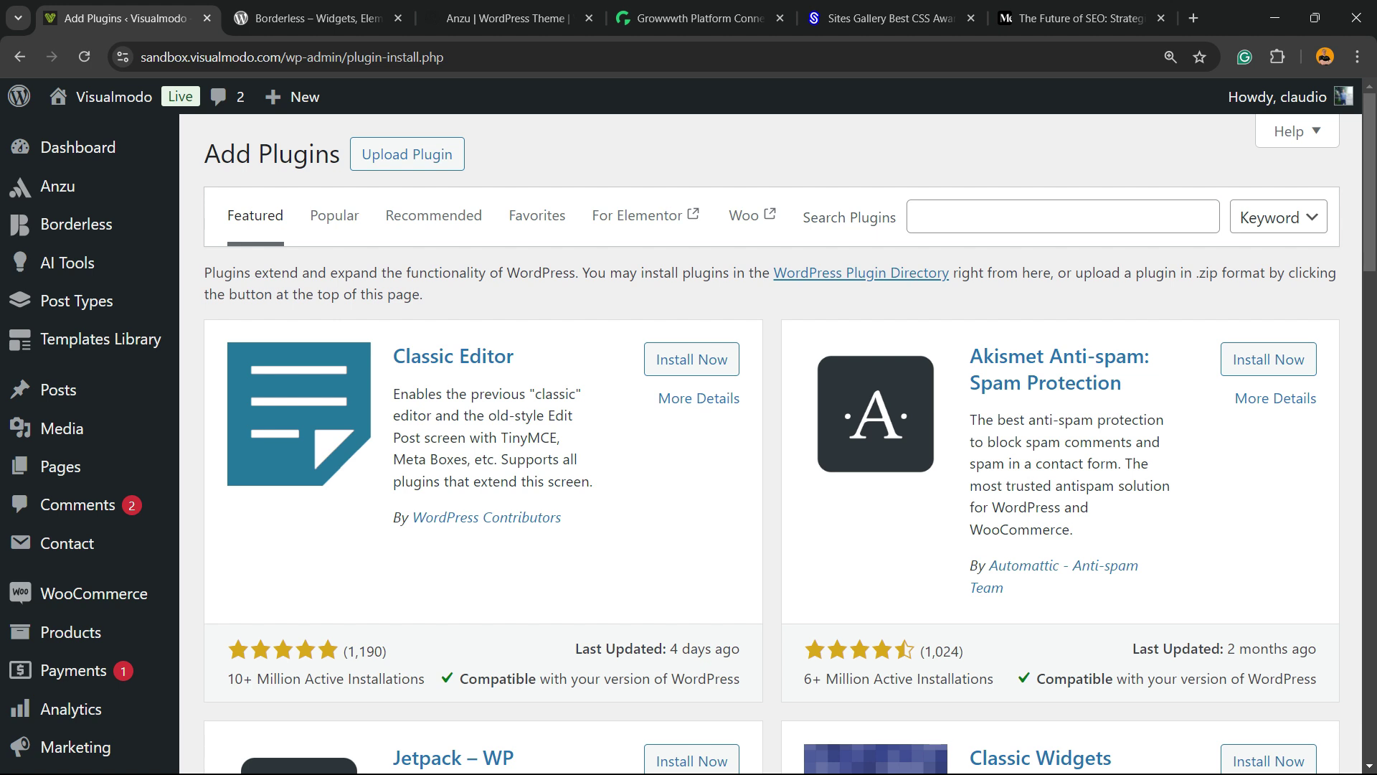
left_click(1062, 217)
type("GSpeech")
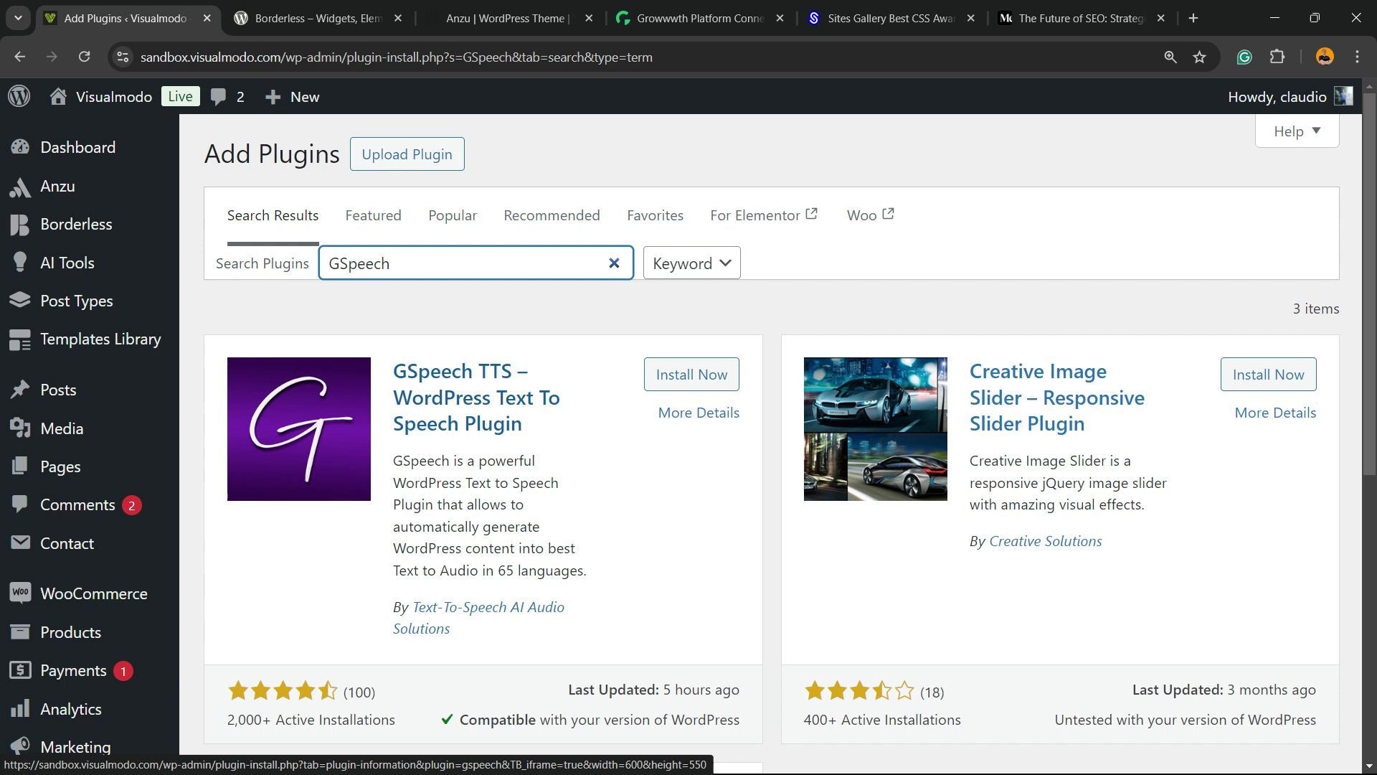
left_click(692, 374)
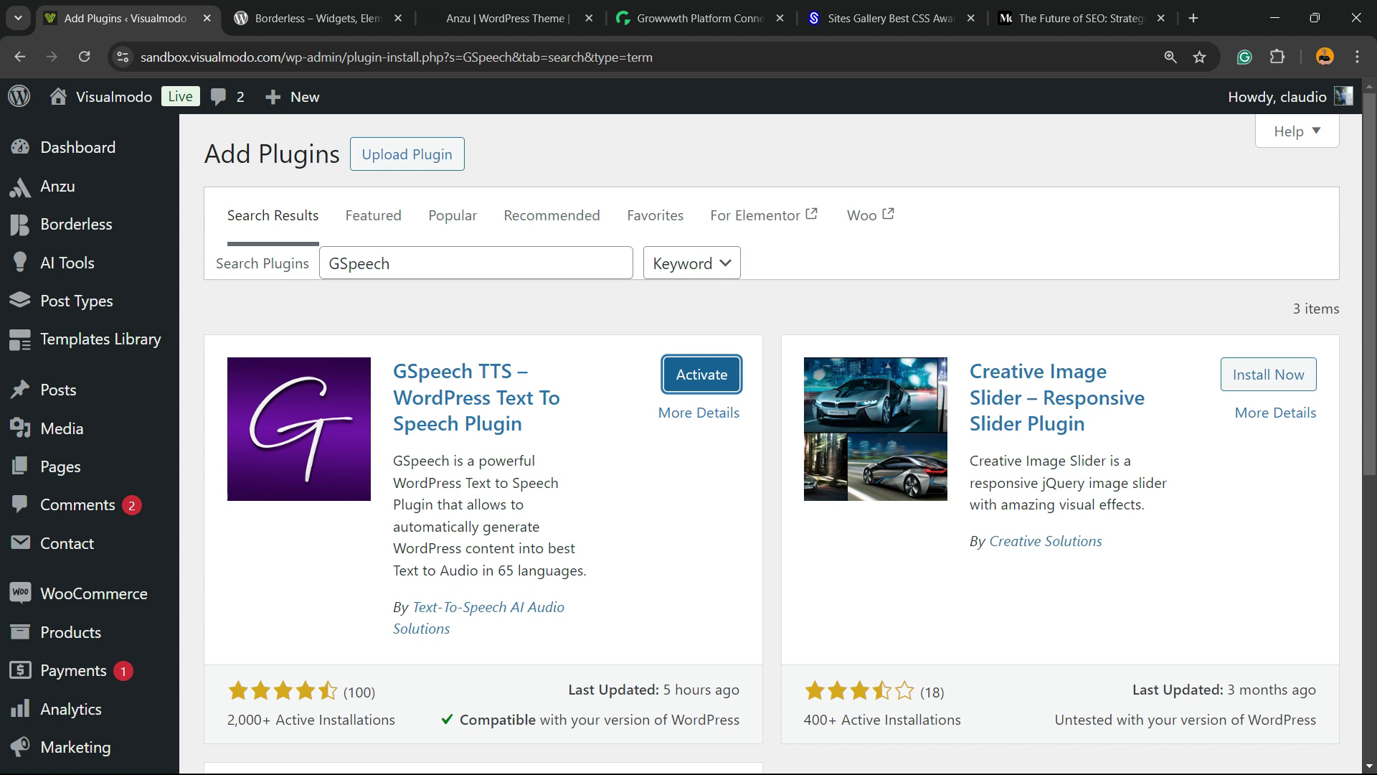
key("Return")
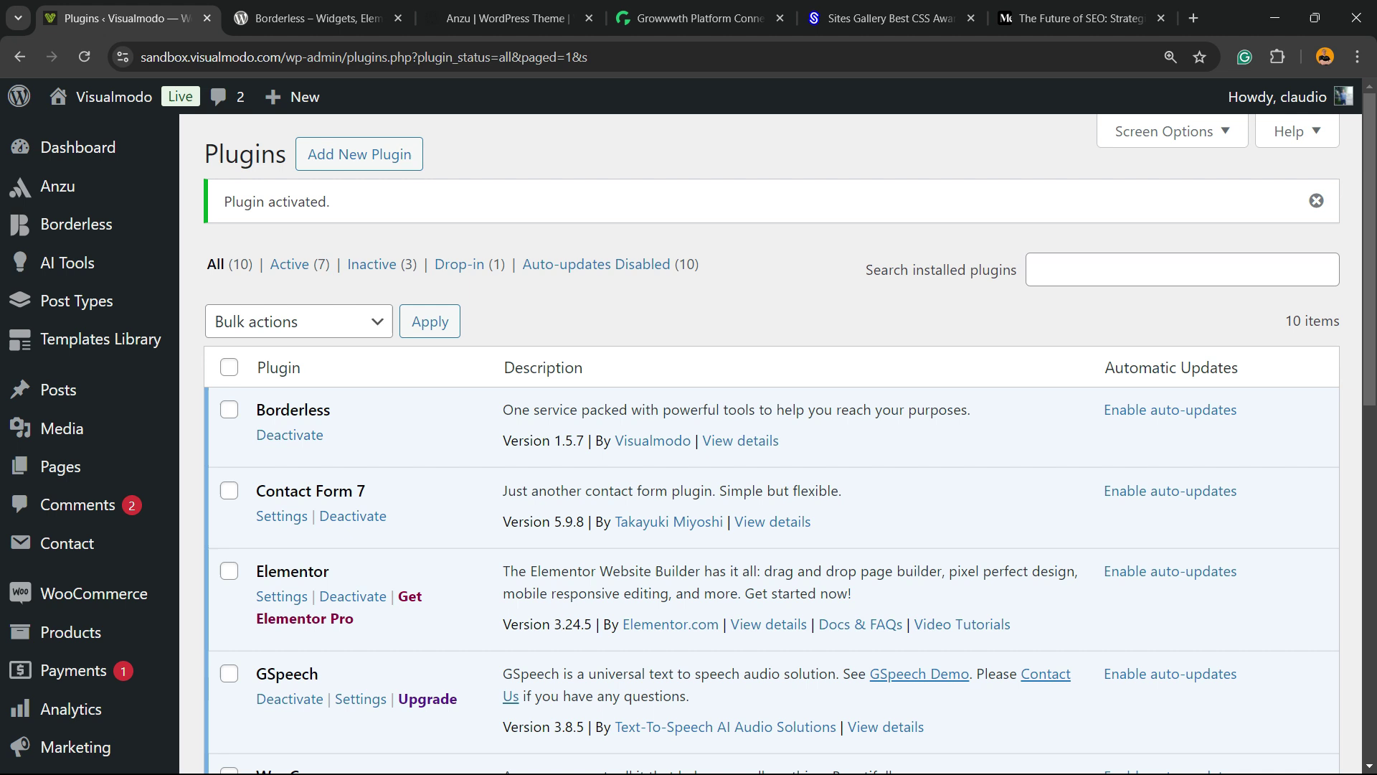
Open GSpeech > Dashboard and zoom in to read its Cloud Console info and version 3.8.5
scroll(771, 430, "down", 2)
scroll(772, 431, "up", 2)
scroll(772, 431, "down", 6)
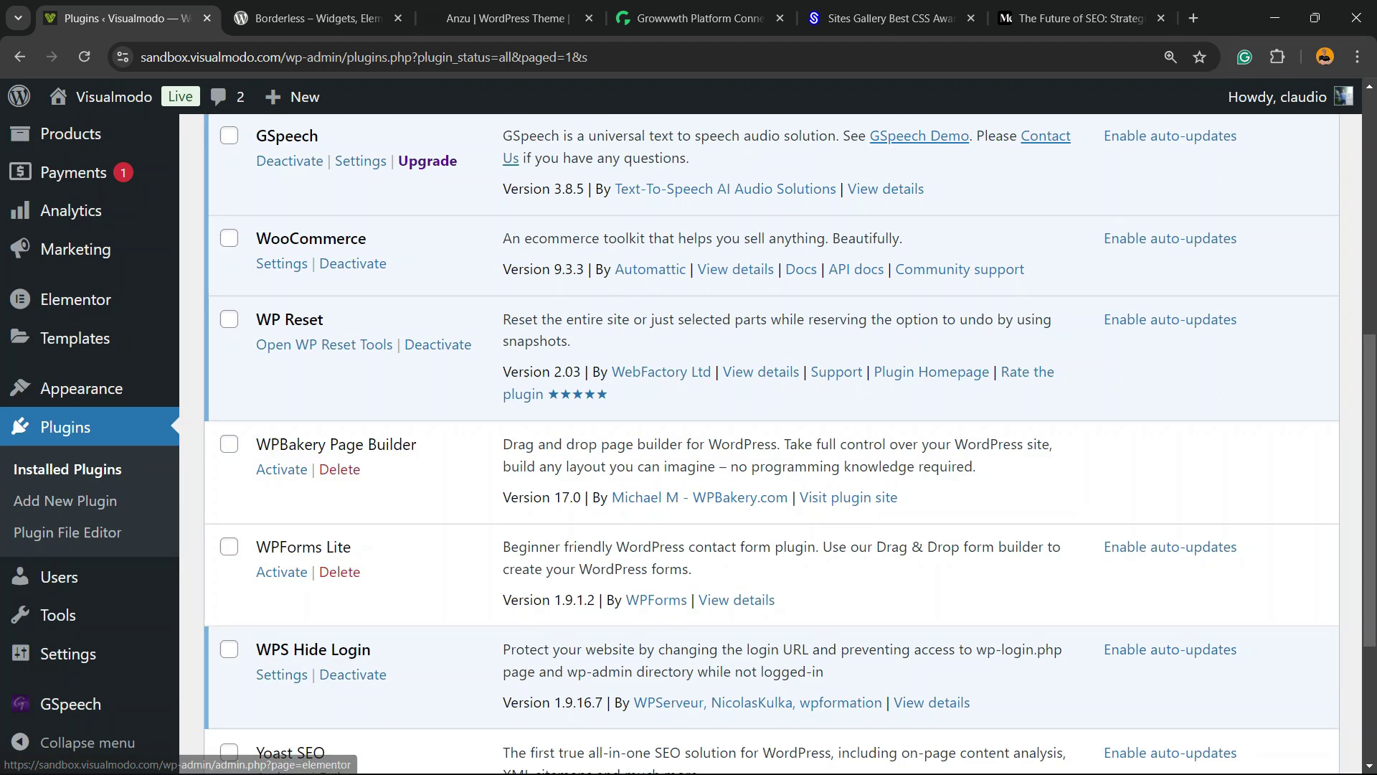
scroll(771, 431, "up", 6)
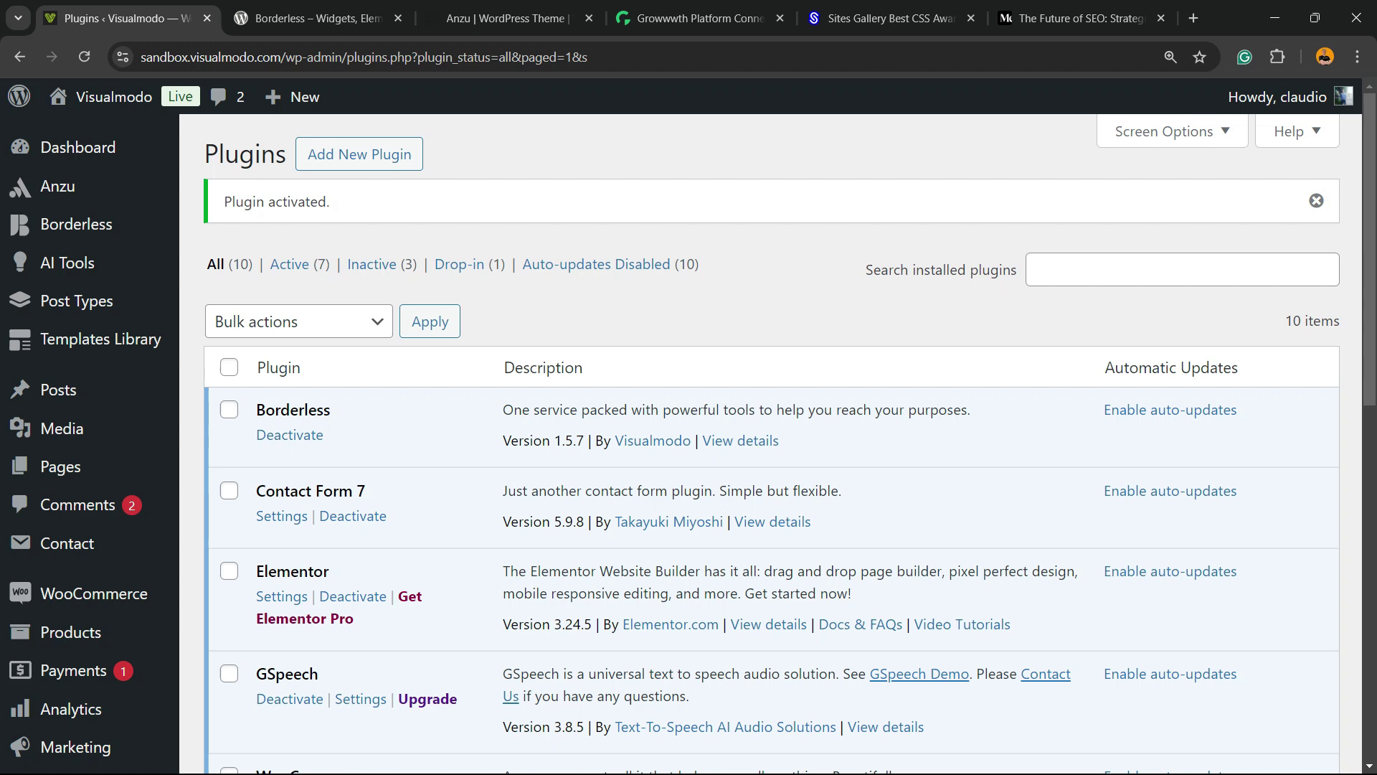
scroll(772, 431, "down", 6)
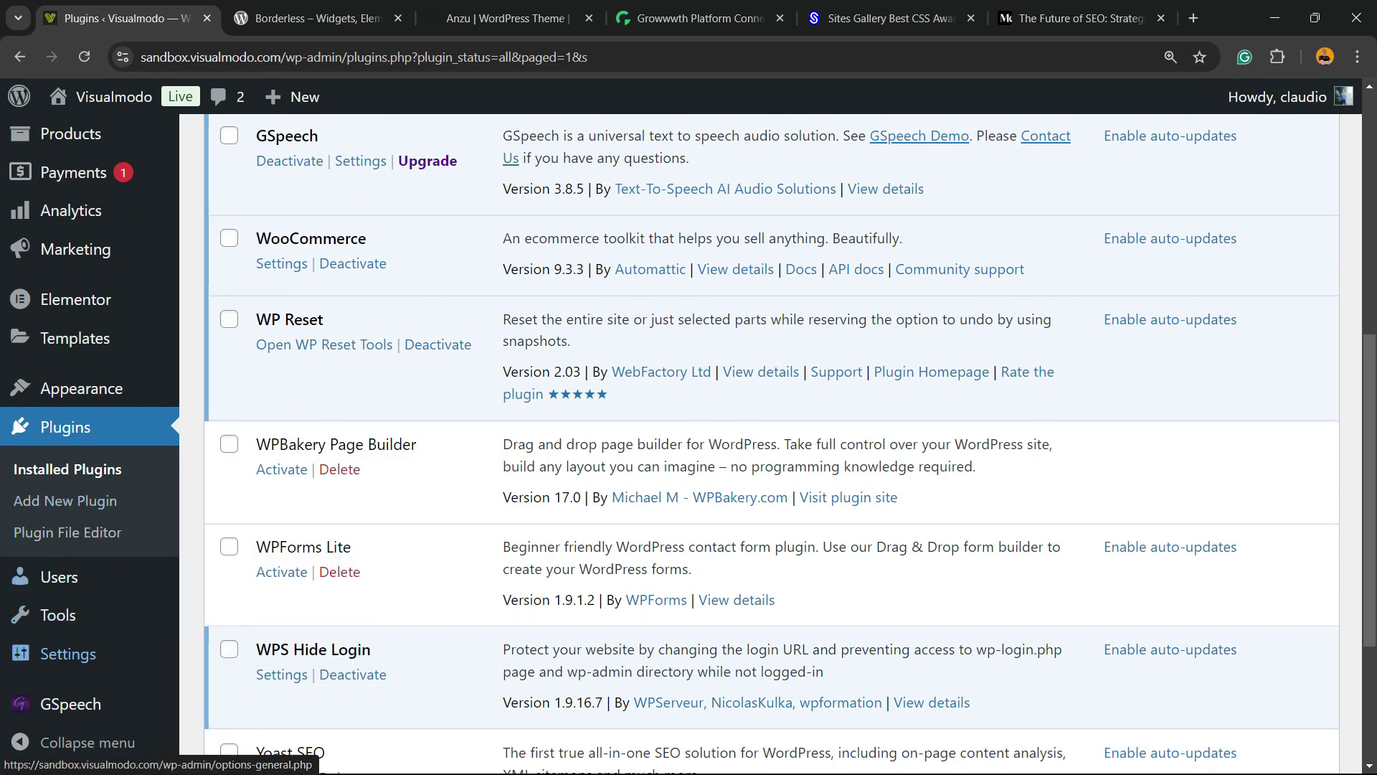
mouse_move(72, 705)
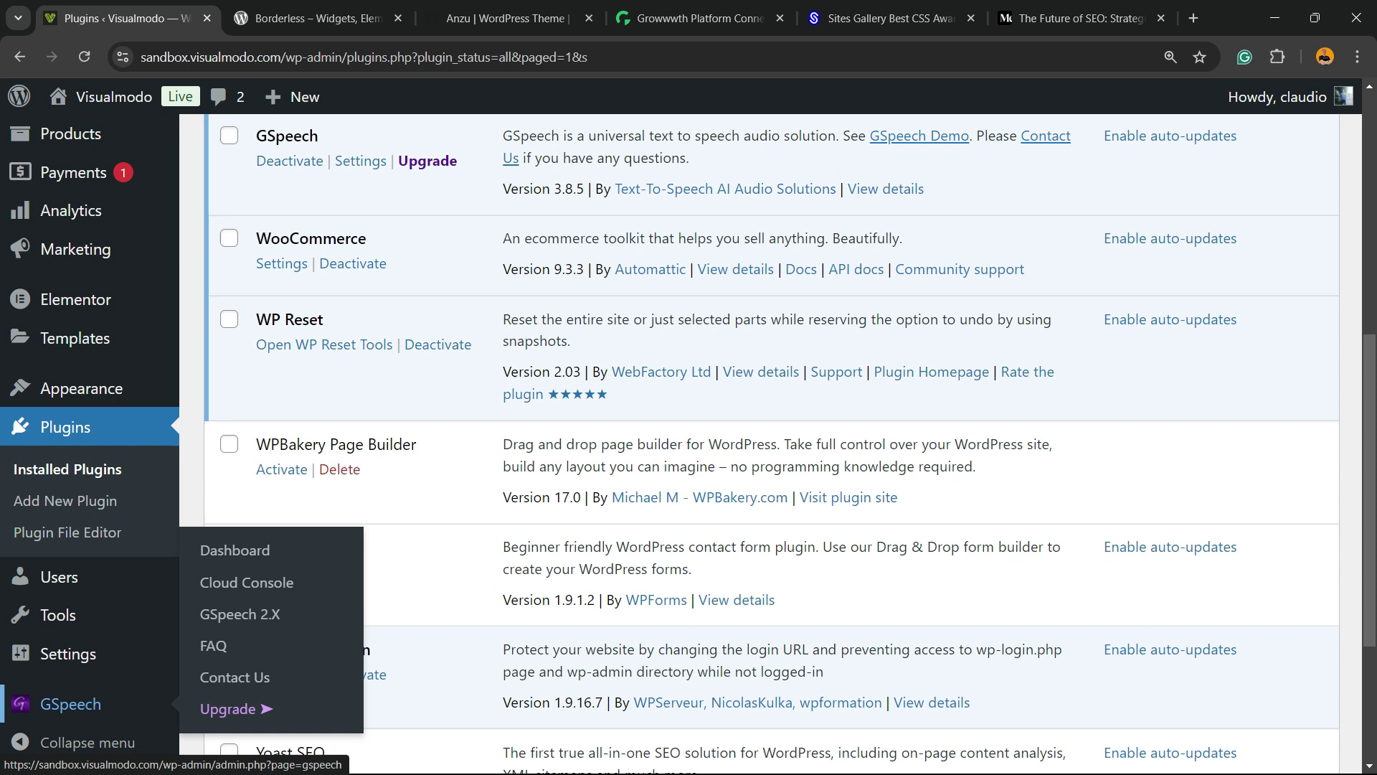
left_click(71, 705)
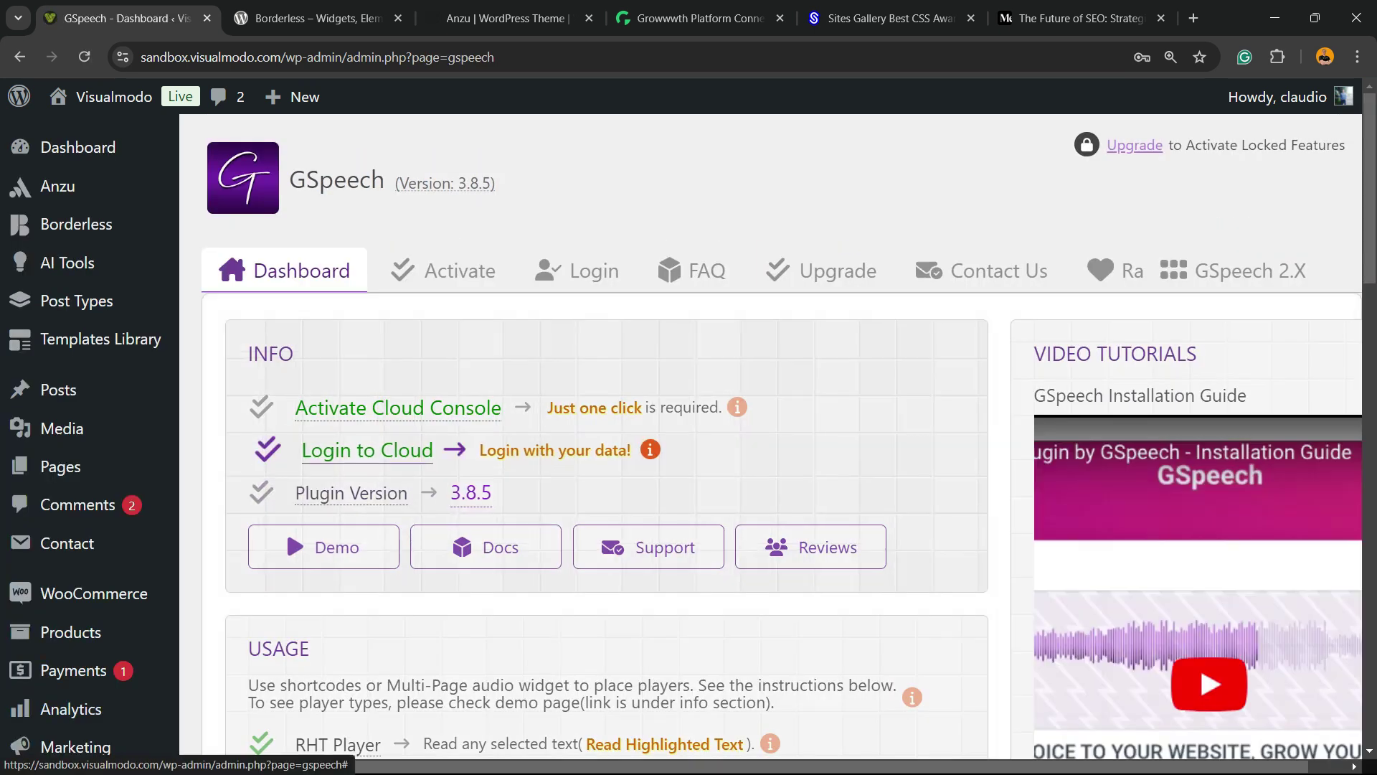
mouse_move(651, 449)
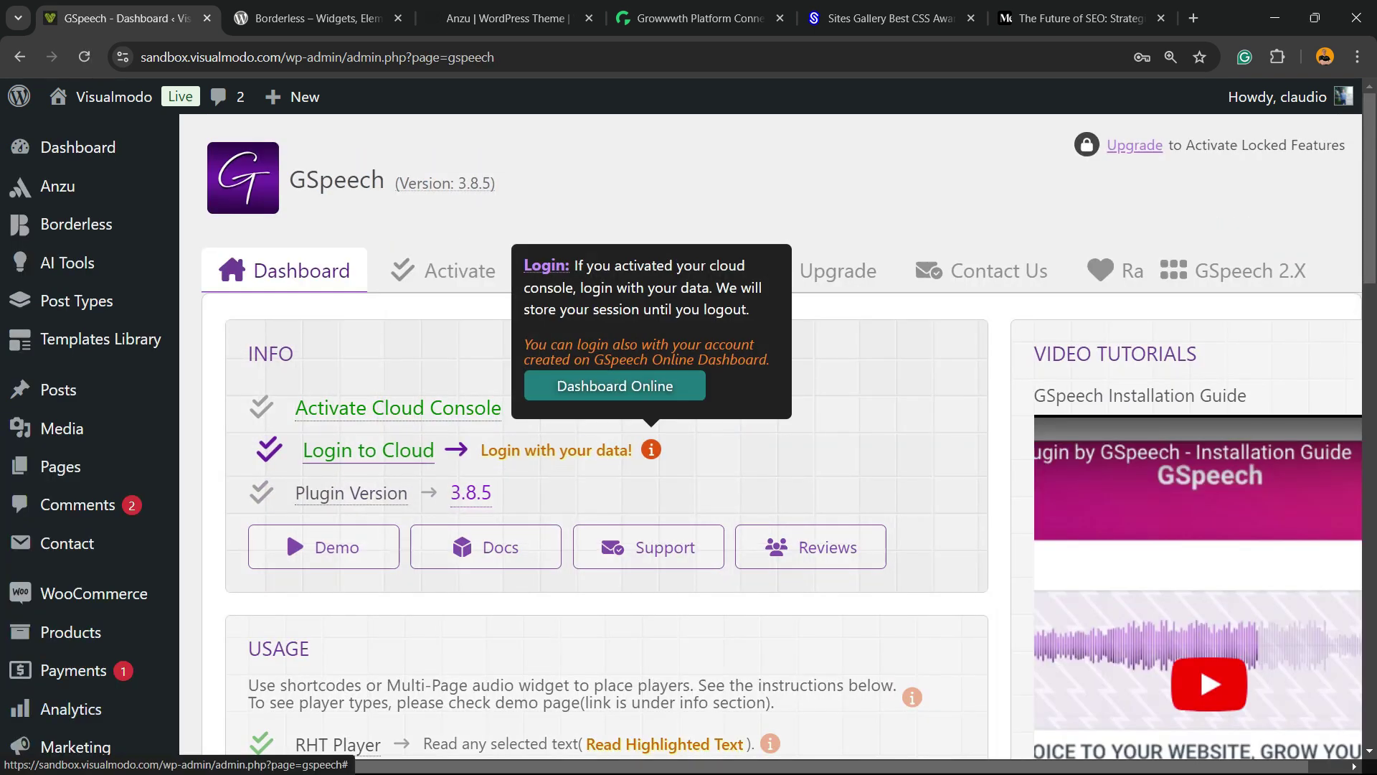
key("ctrl+plus")
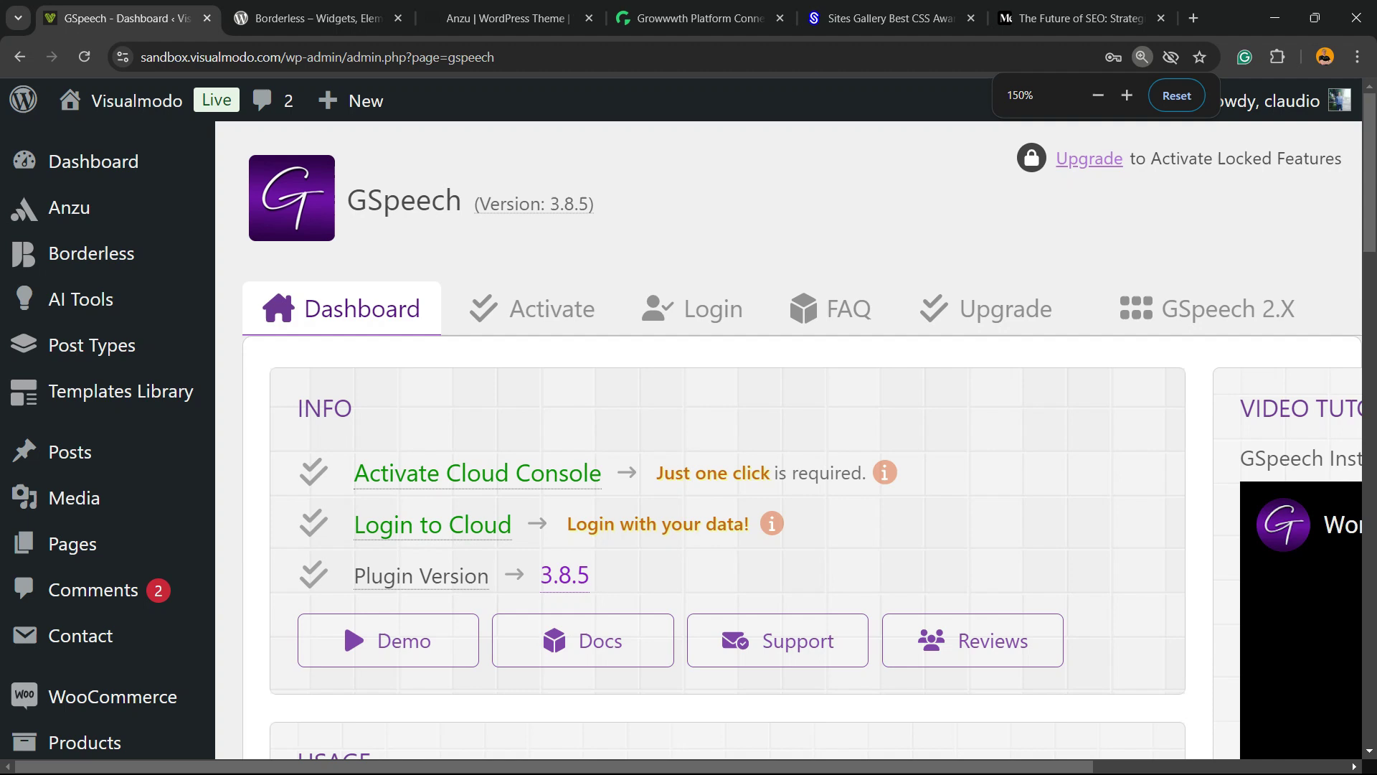
mouse_move(885, 472)
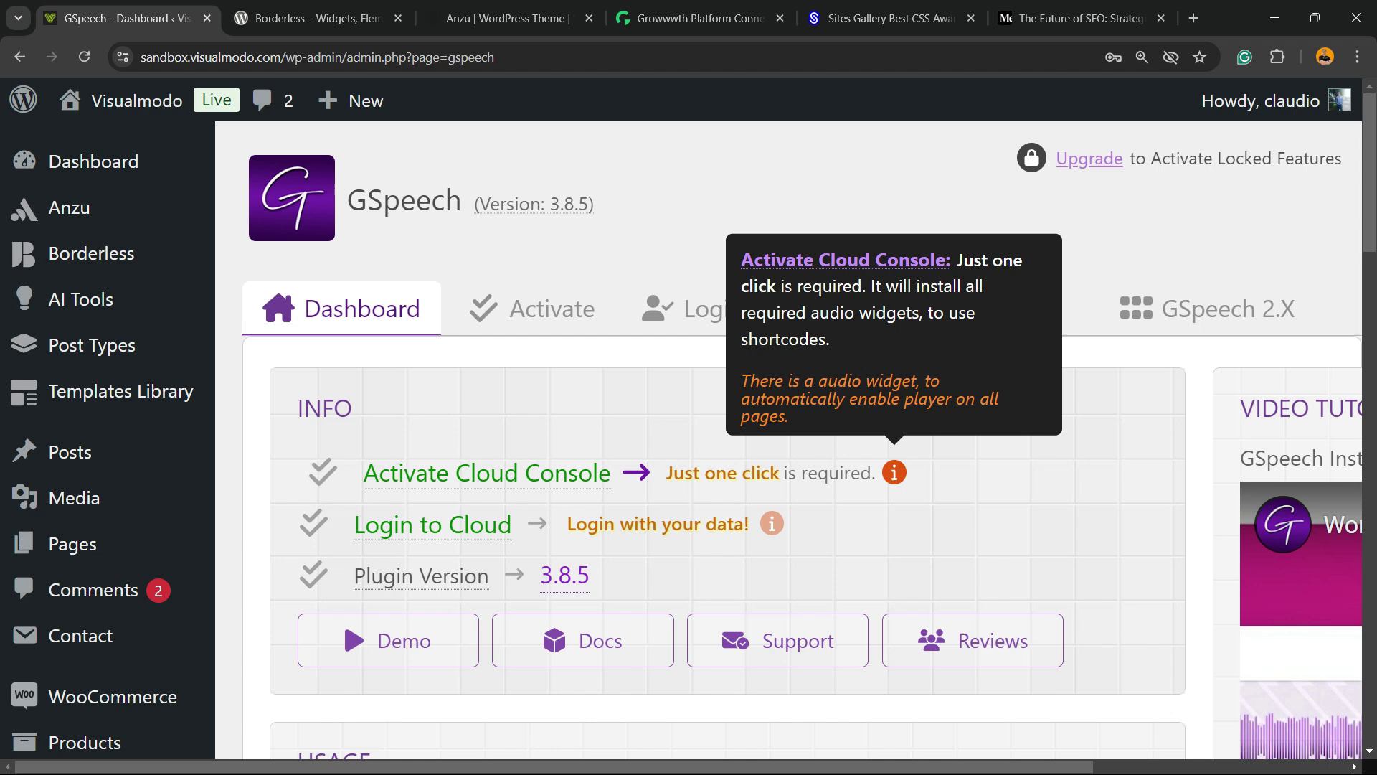
mouse_move(779, 524)
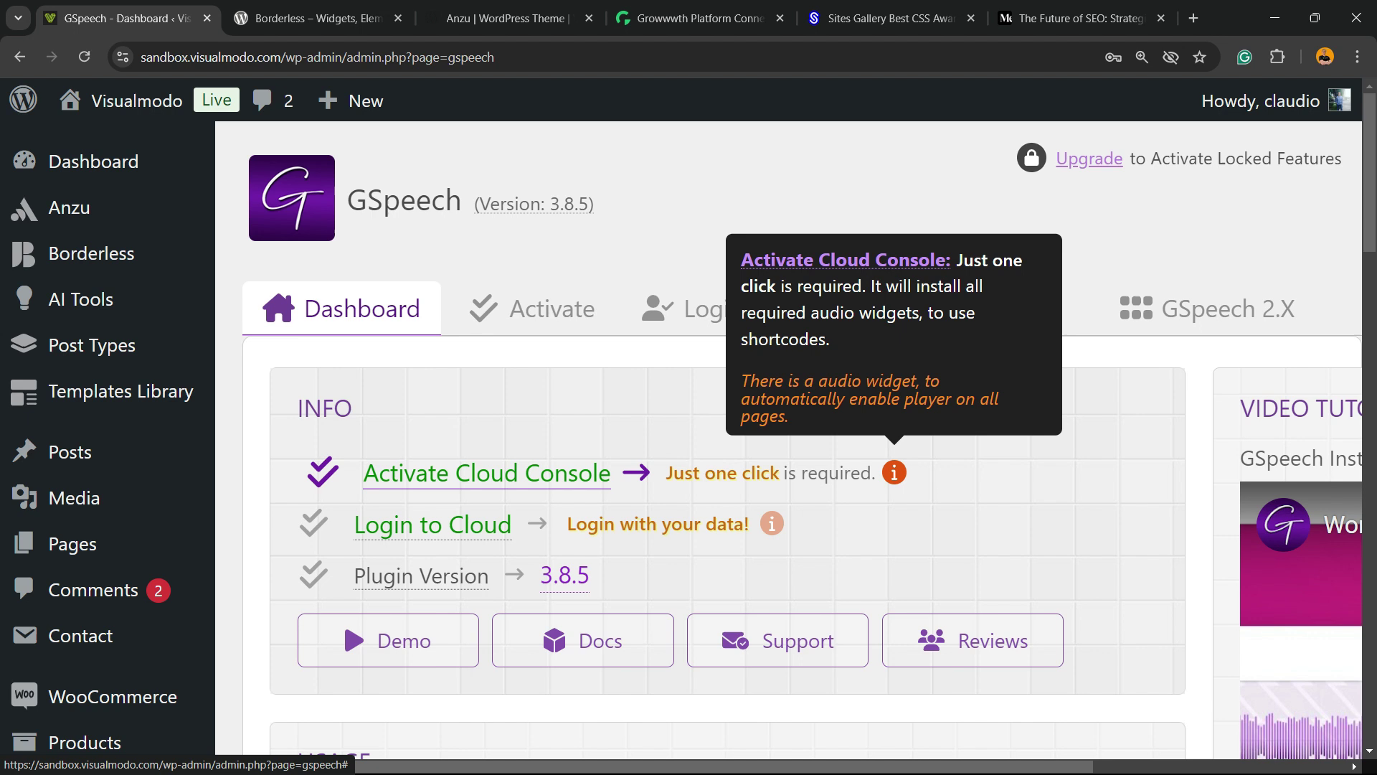
Submit the Cloud Console activation form with a password, reaching the Free plan's 50,000 characters
left_click(894, 472)
scroll(801, 502, "down", 3)
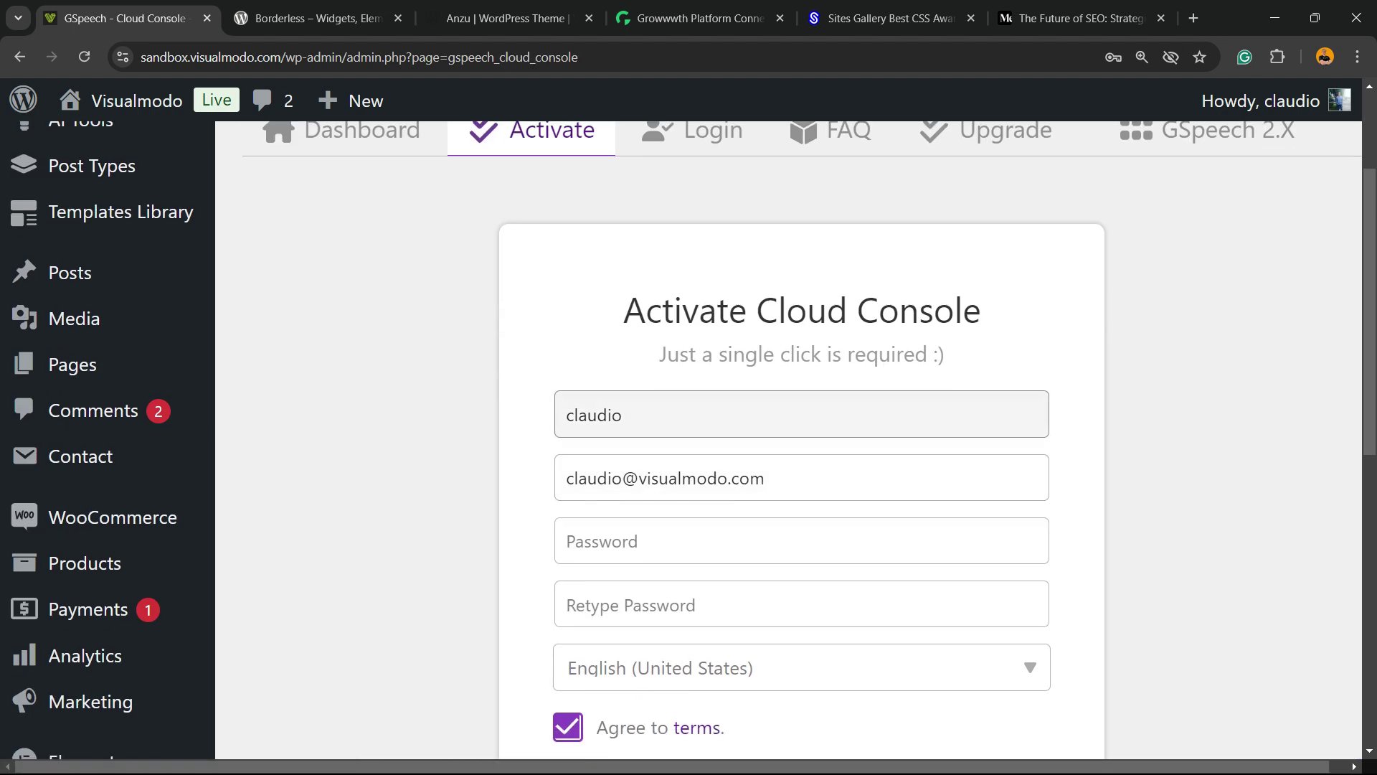
scroll(801, 431, "down", 3)
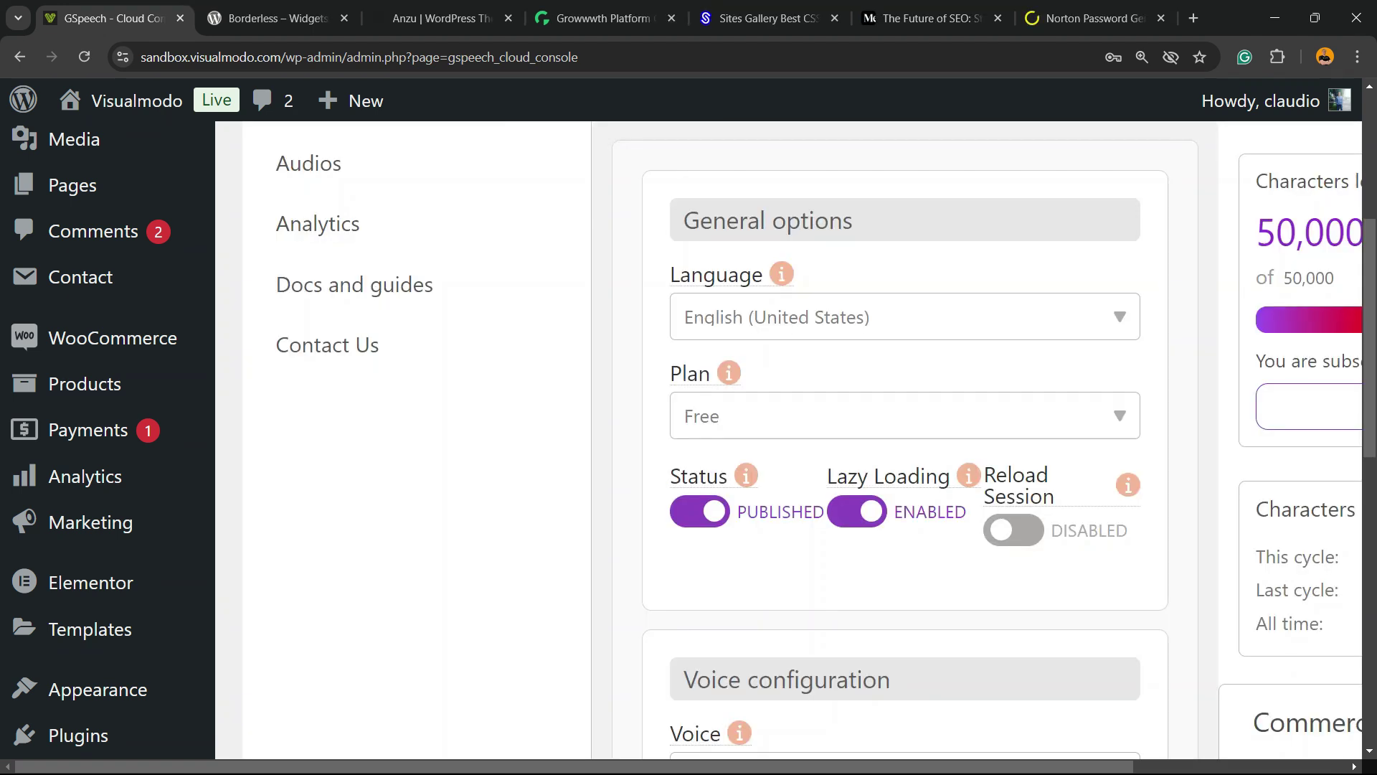
key("ctrl+minus")
scroll(789, 430, "up", 2)
scroll(789, 431, "up", 2)
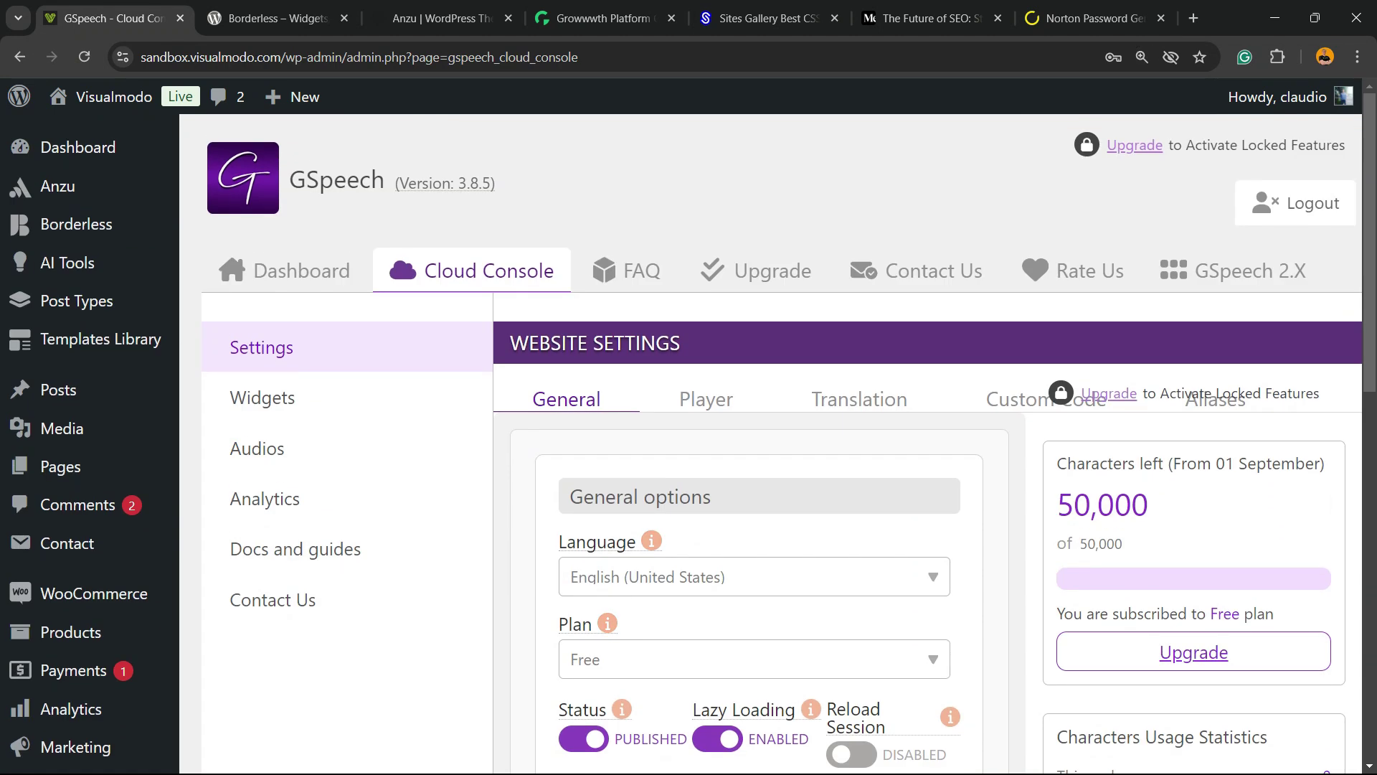
Keep the Samantha (Female) voice, preview it, and save the GSpeech website settings
scroll(789, 430, "down", 2)
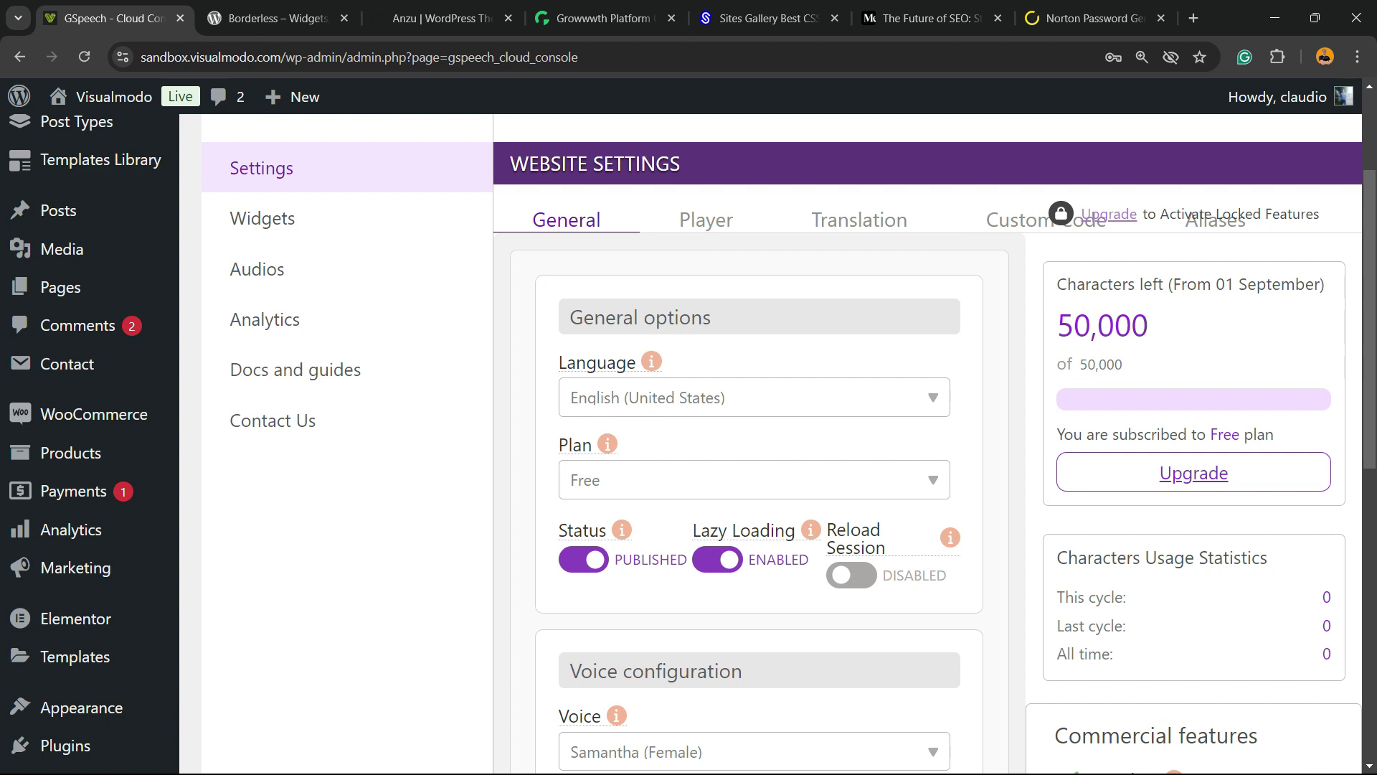
scroll(789, 431, "down", 2)
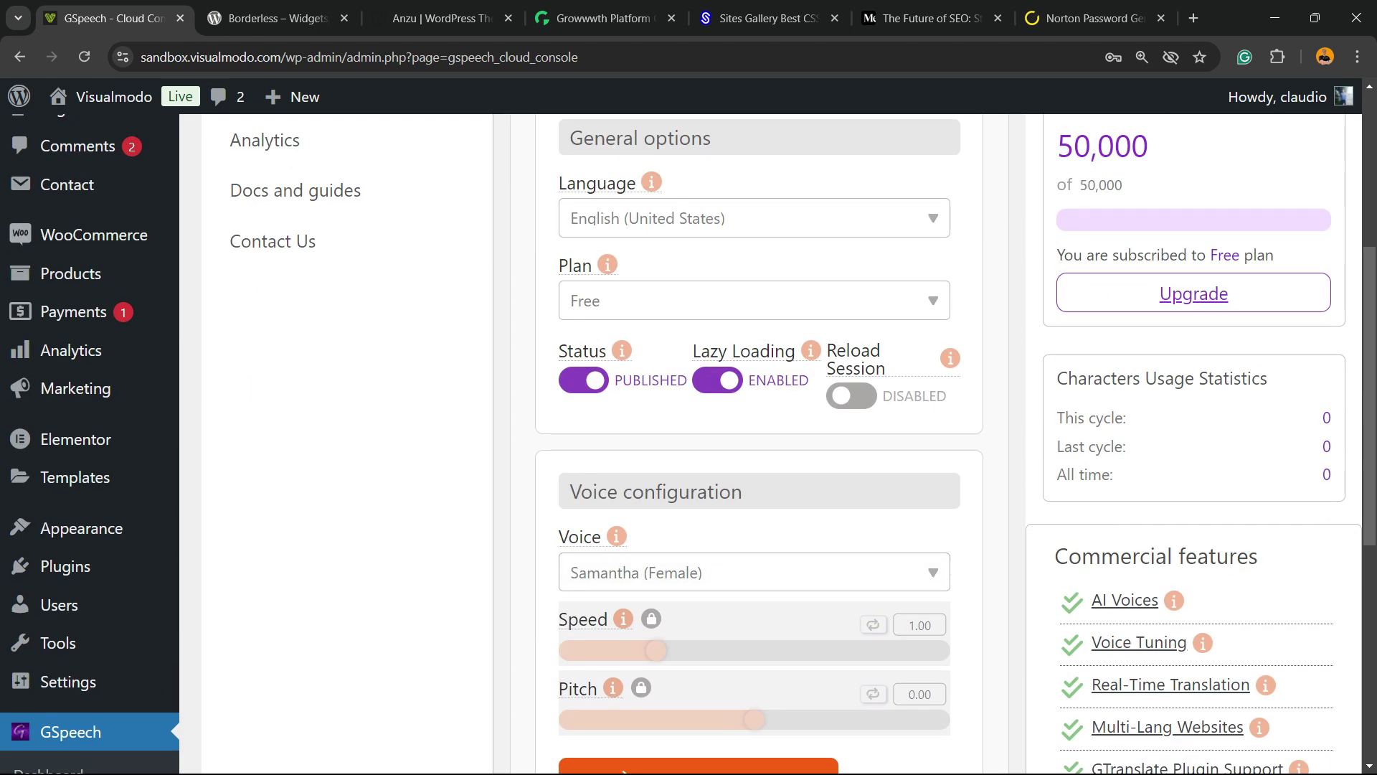
scroll(790, 431, "down", 2)
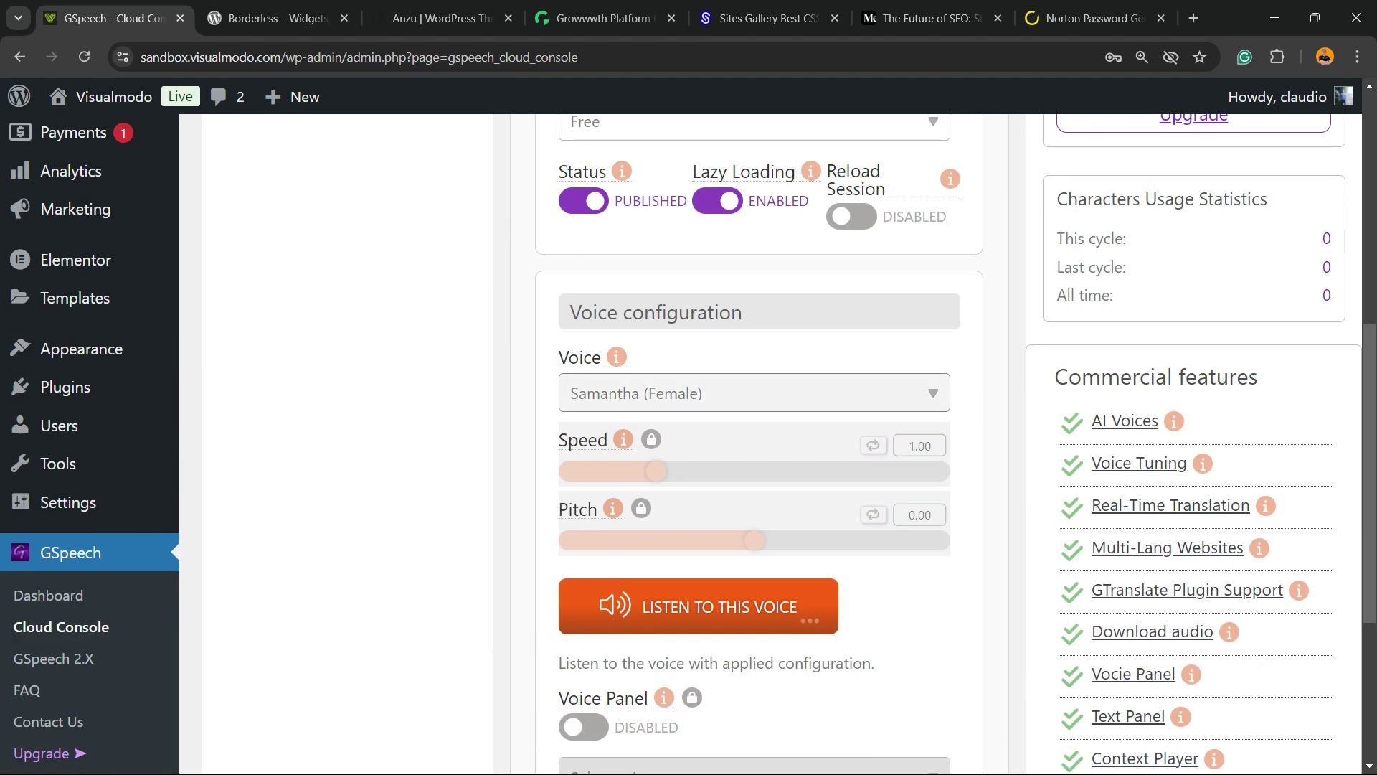
left_click(579, 399)
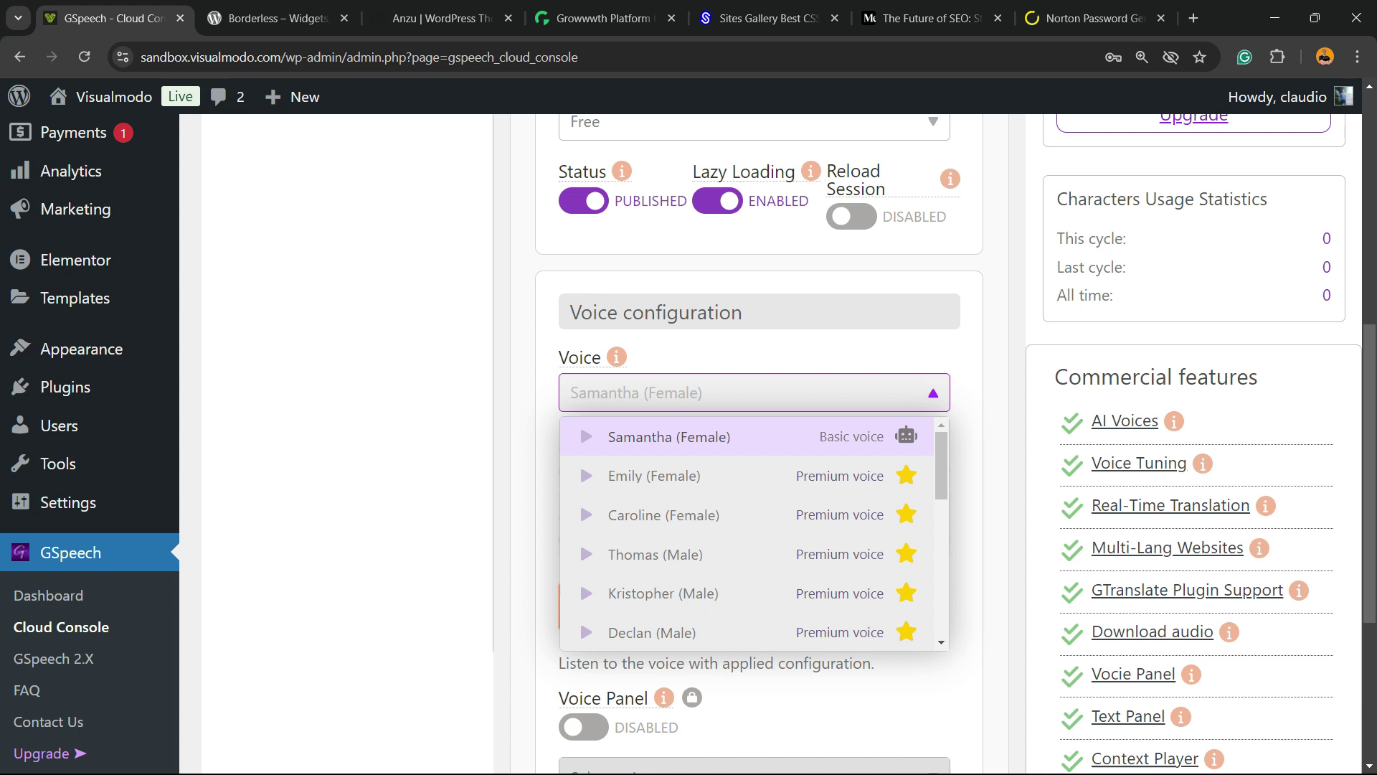
scroll(746, 530, "down", 6)
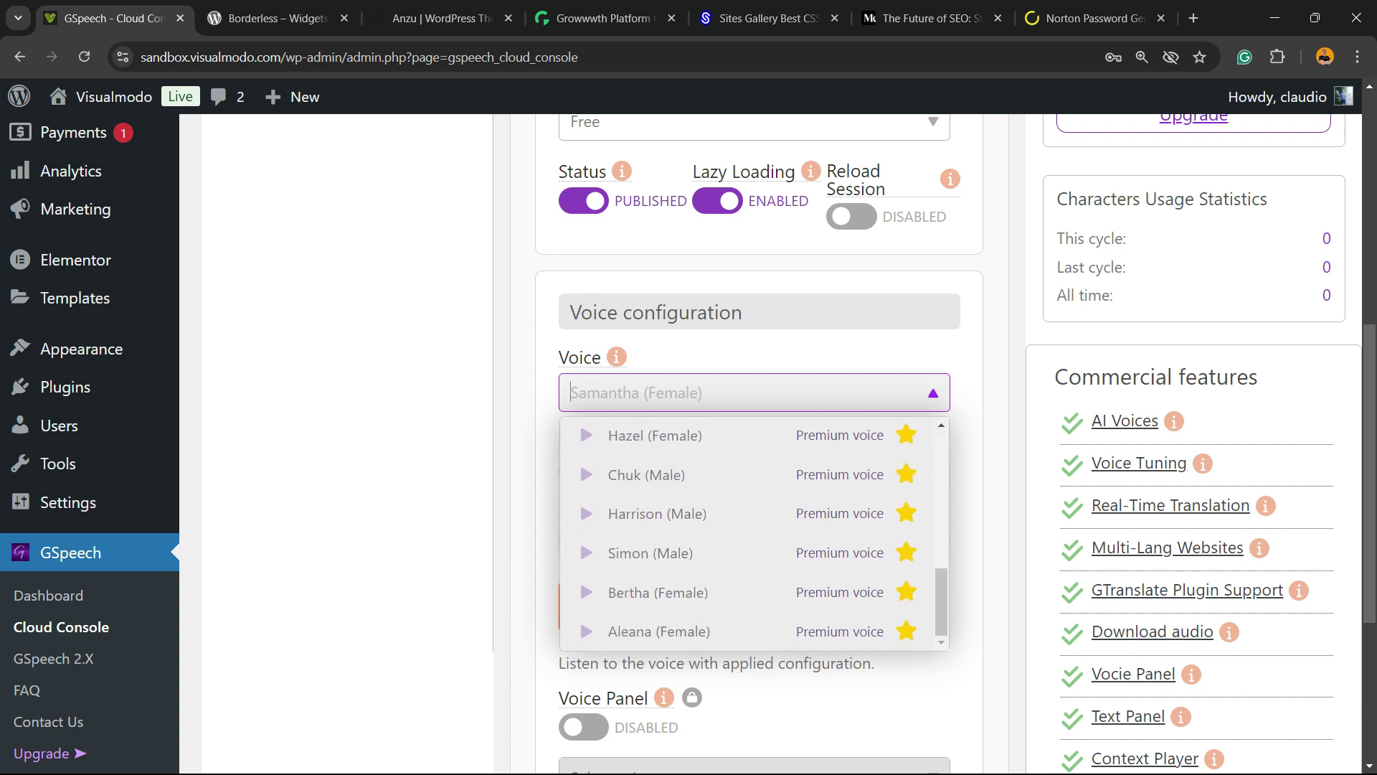
scroll(746, 531, "up", 6)
key("Escape")
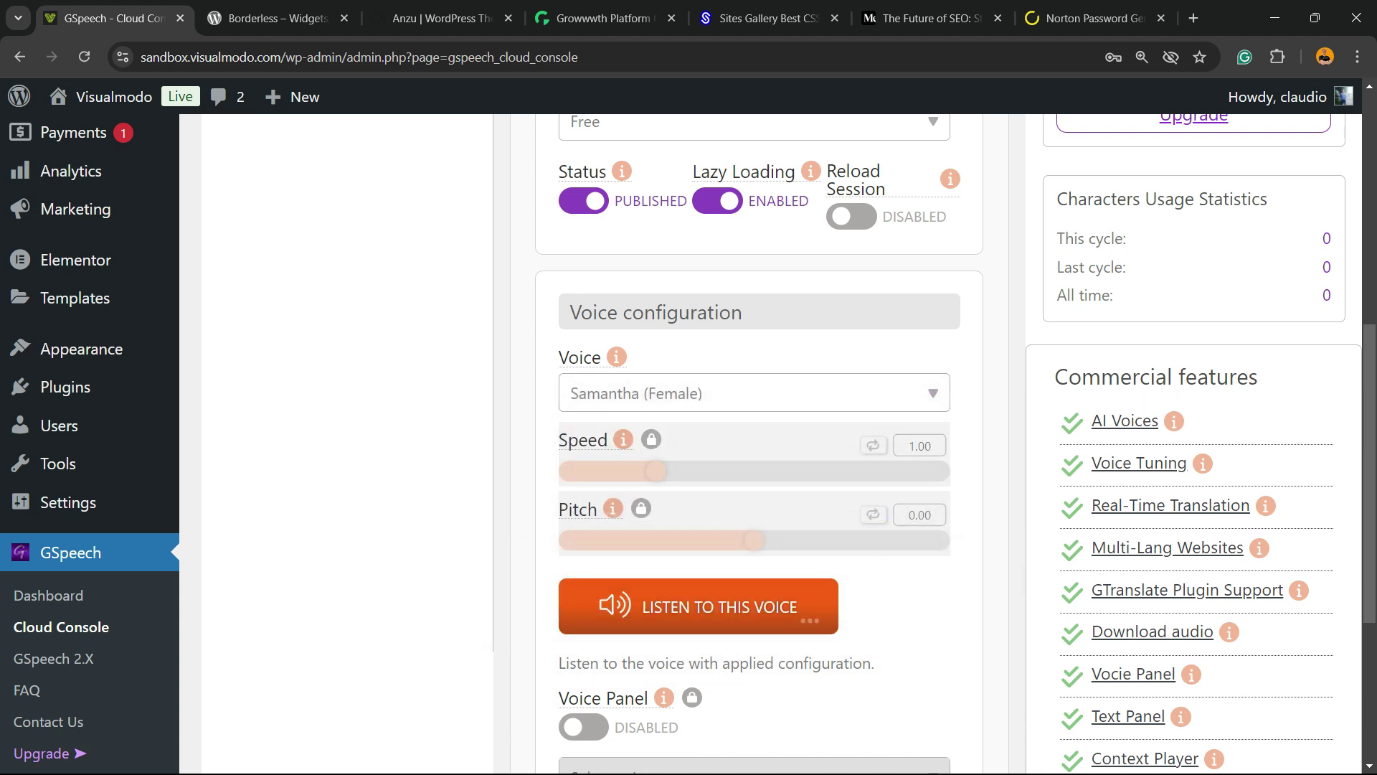
scroll(746, 430, "down", 4)
left_click(698, 289)
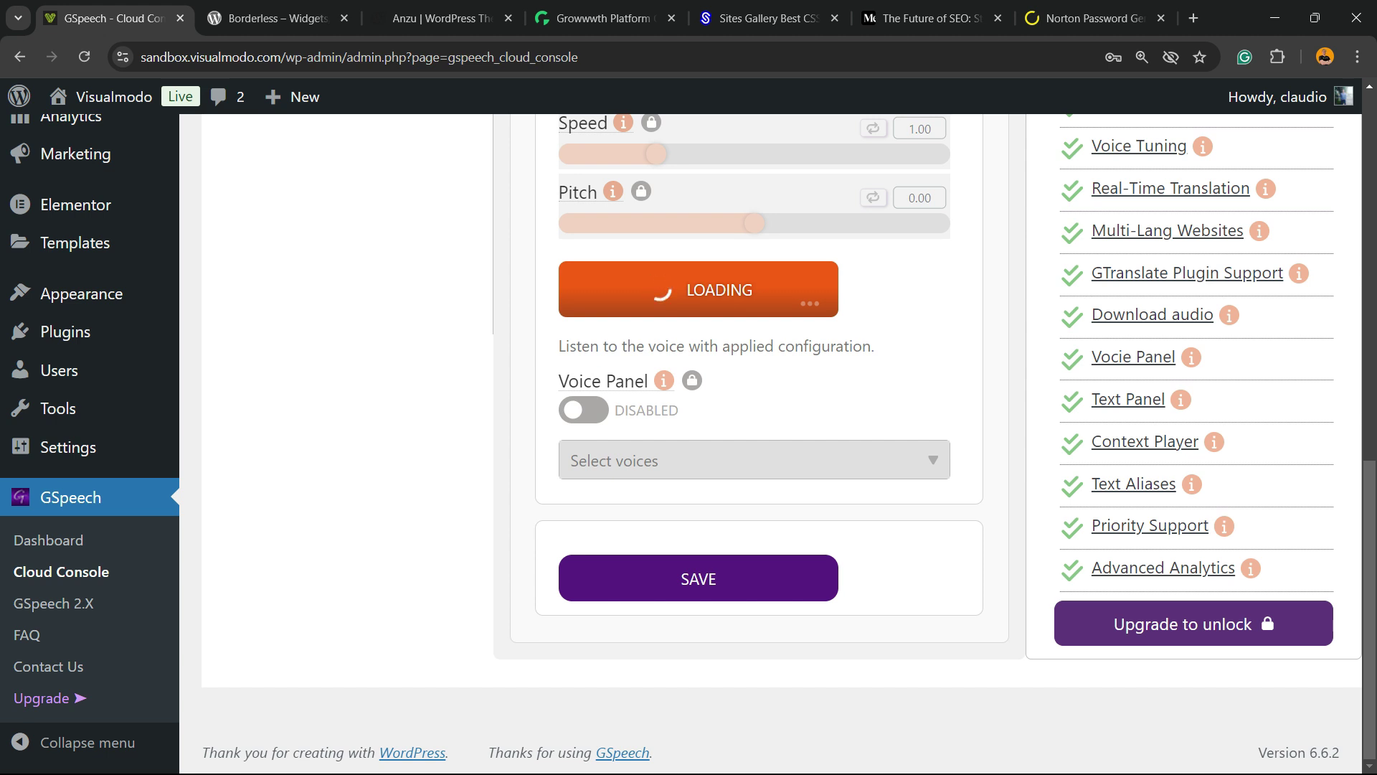
scroll(746, 430, "up", 3)
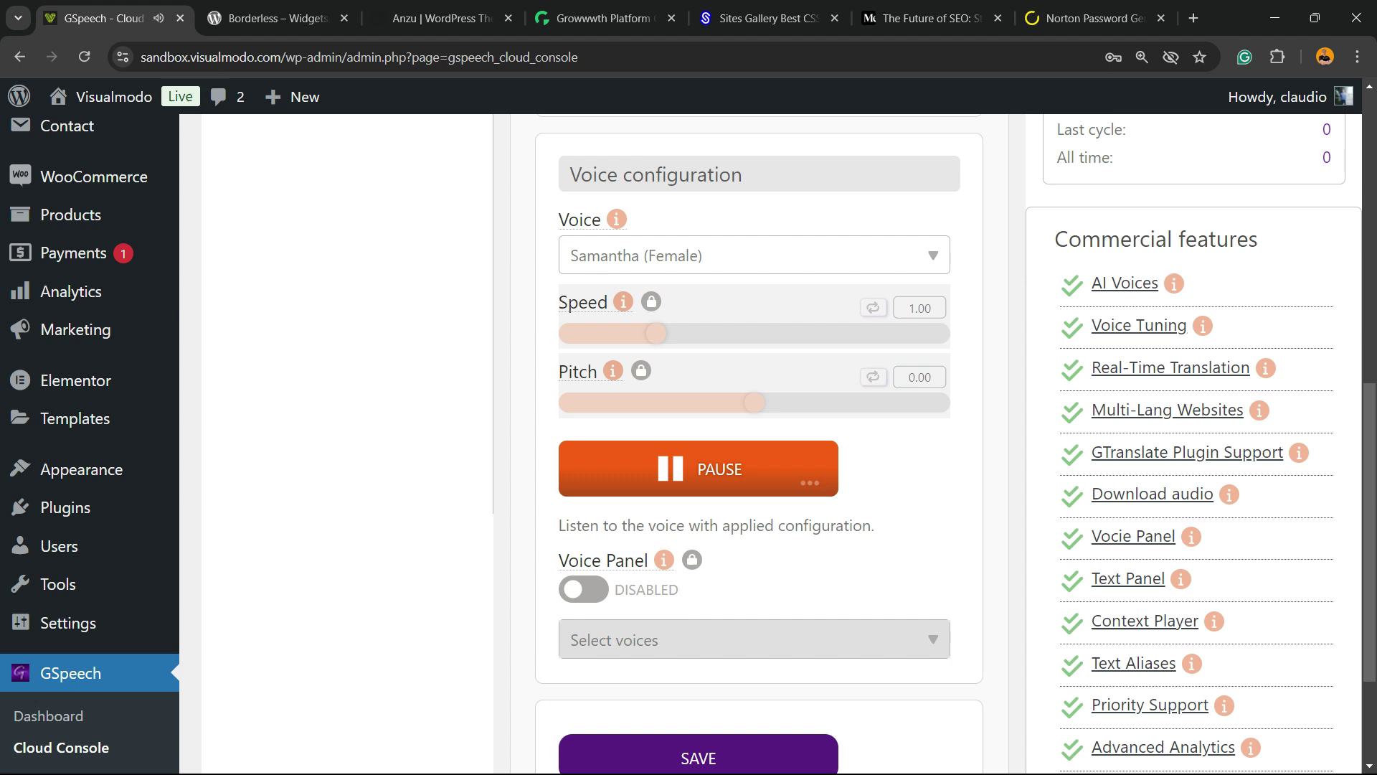
scroll(698, 574, "down", 3)
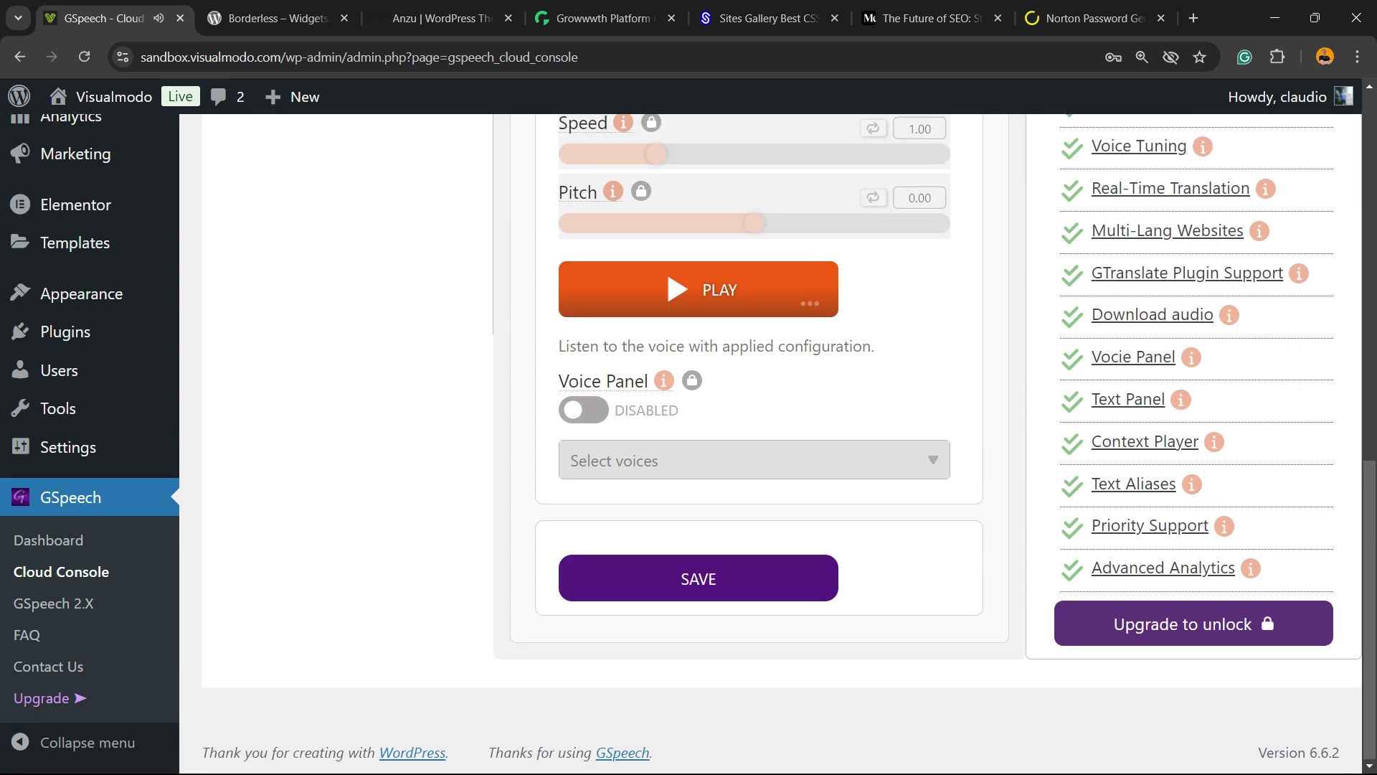
left_click(698, 575)
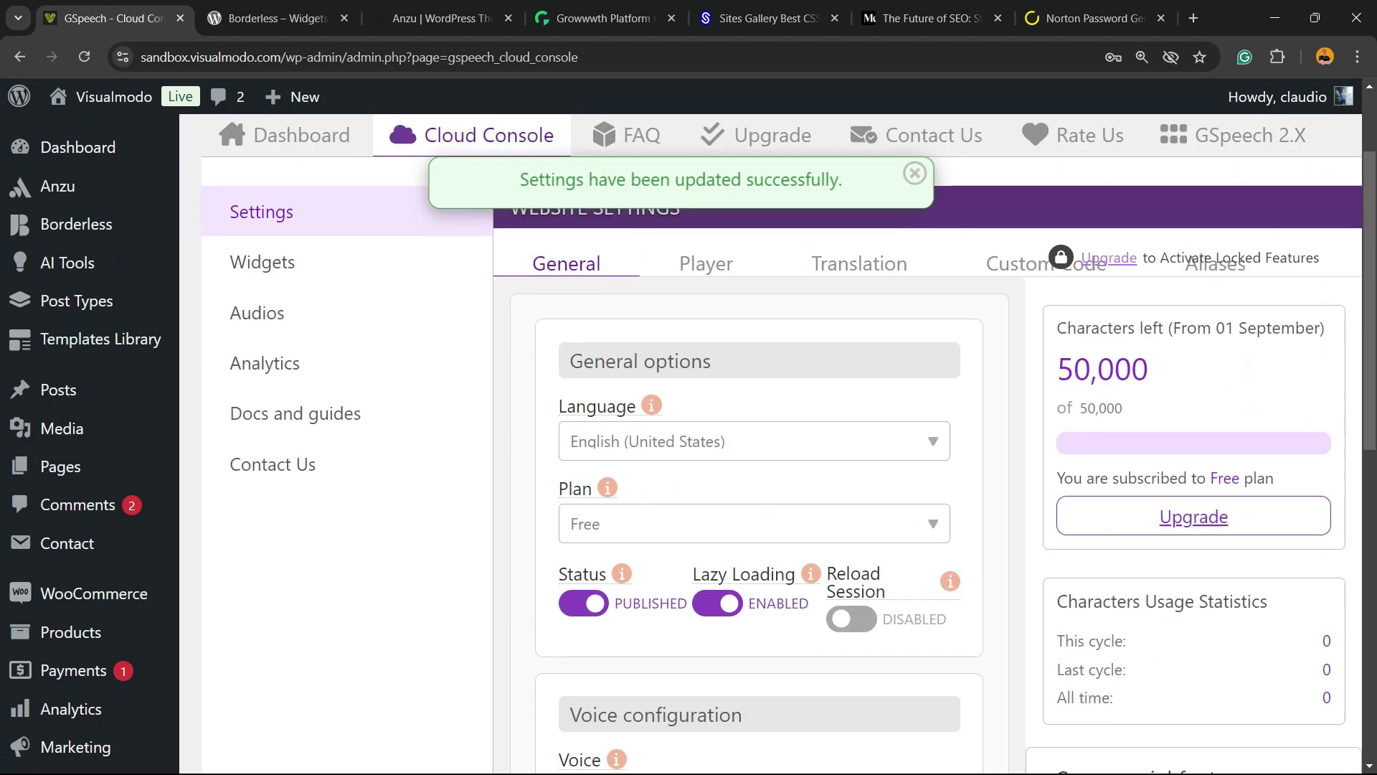
Review the Player settings, leaving the appear animation set to Zoom Out
left_click(706, 399)
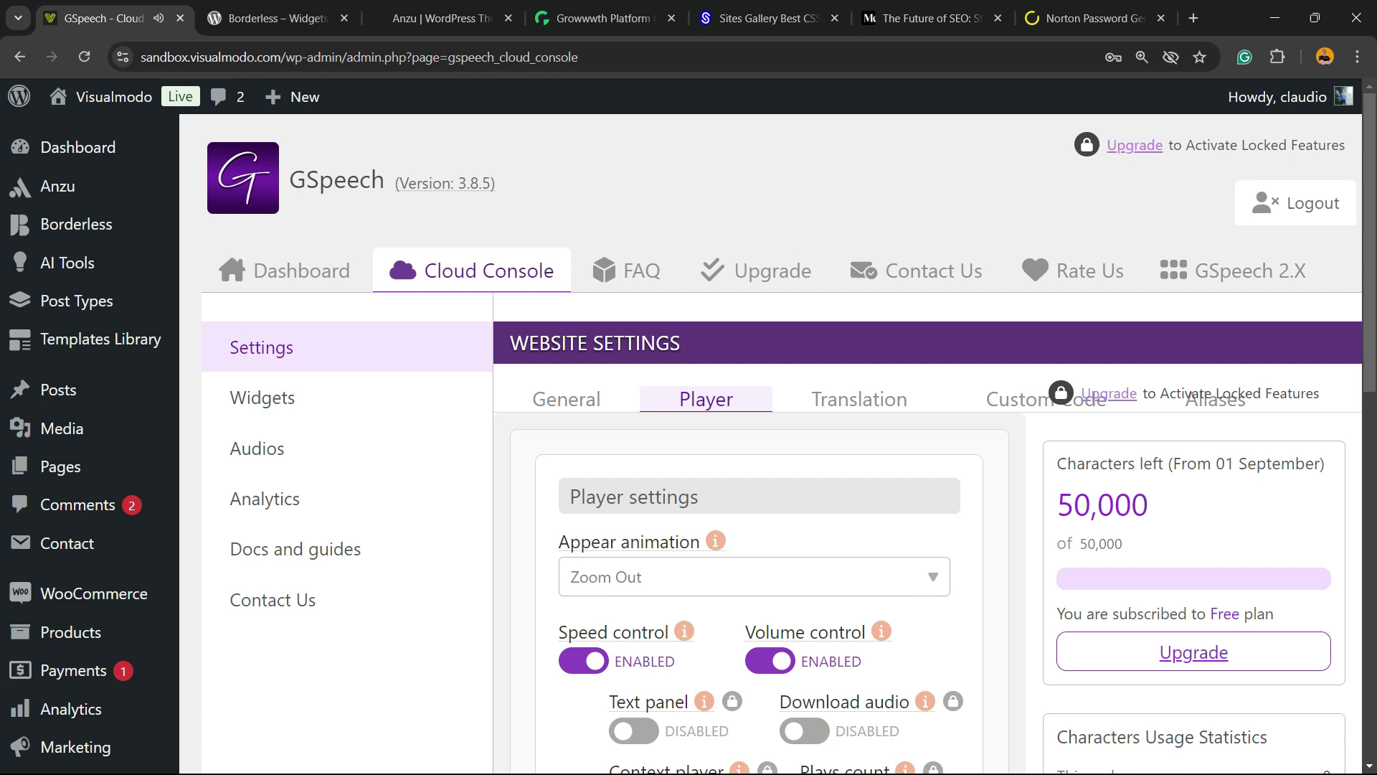
scroll(287, 319, "down", 3)
scroll(789, 430, "up", 3)
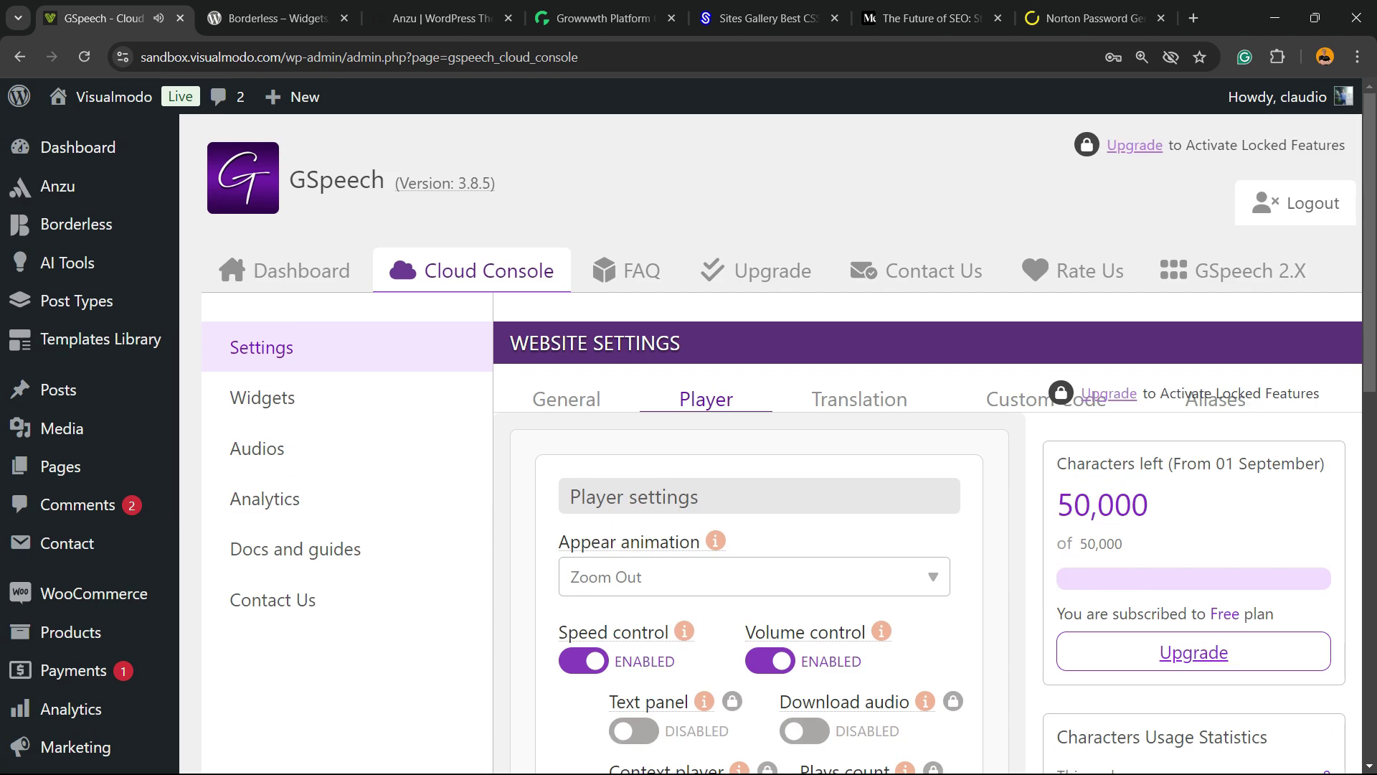
scroll(782, 431, "down", 3)
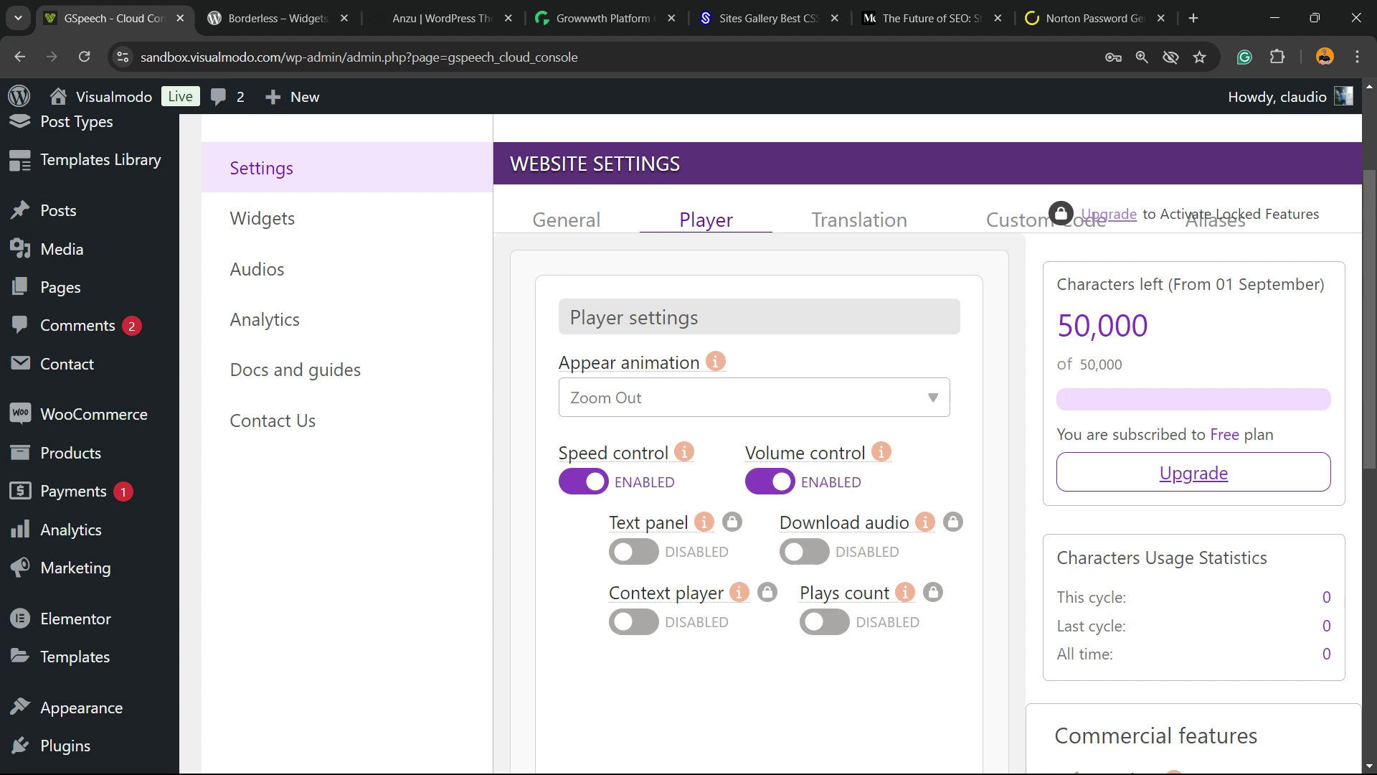
scroll(782, 431, "up", 3)
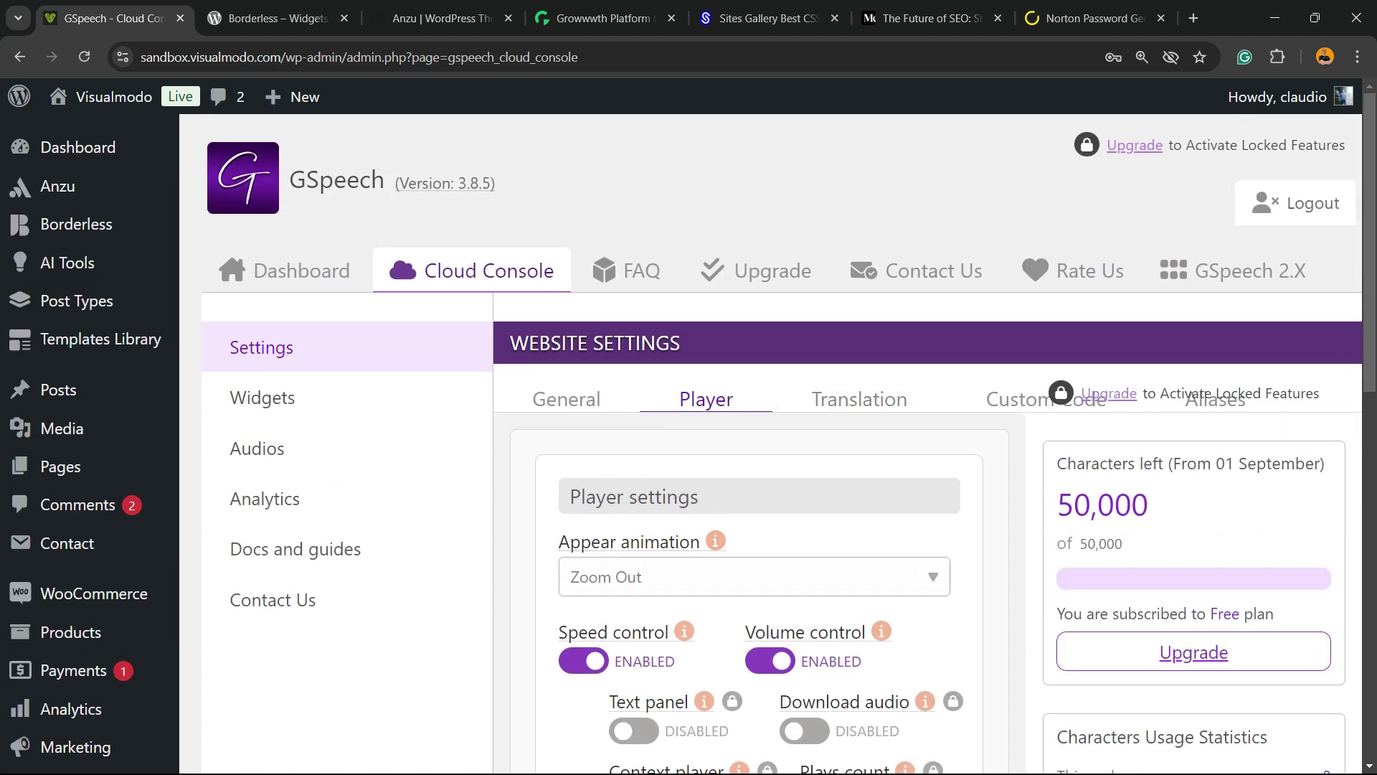
left_click(753, 577)
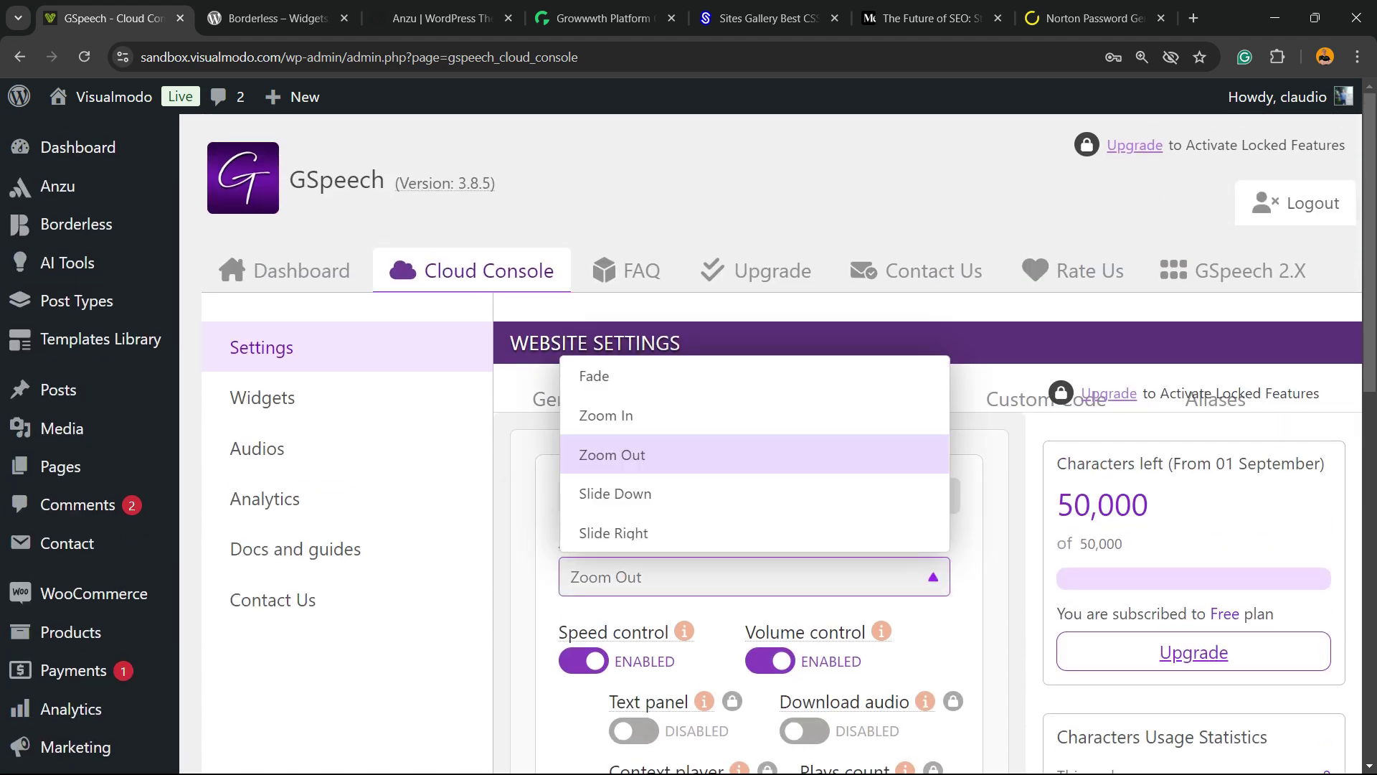
left_click(611, 454)
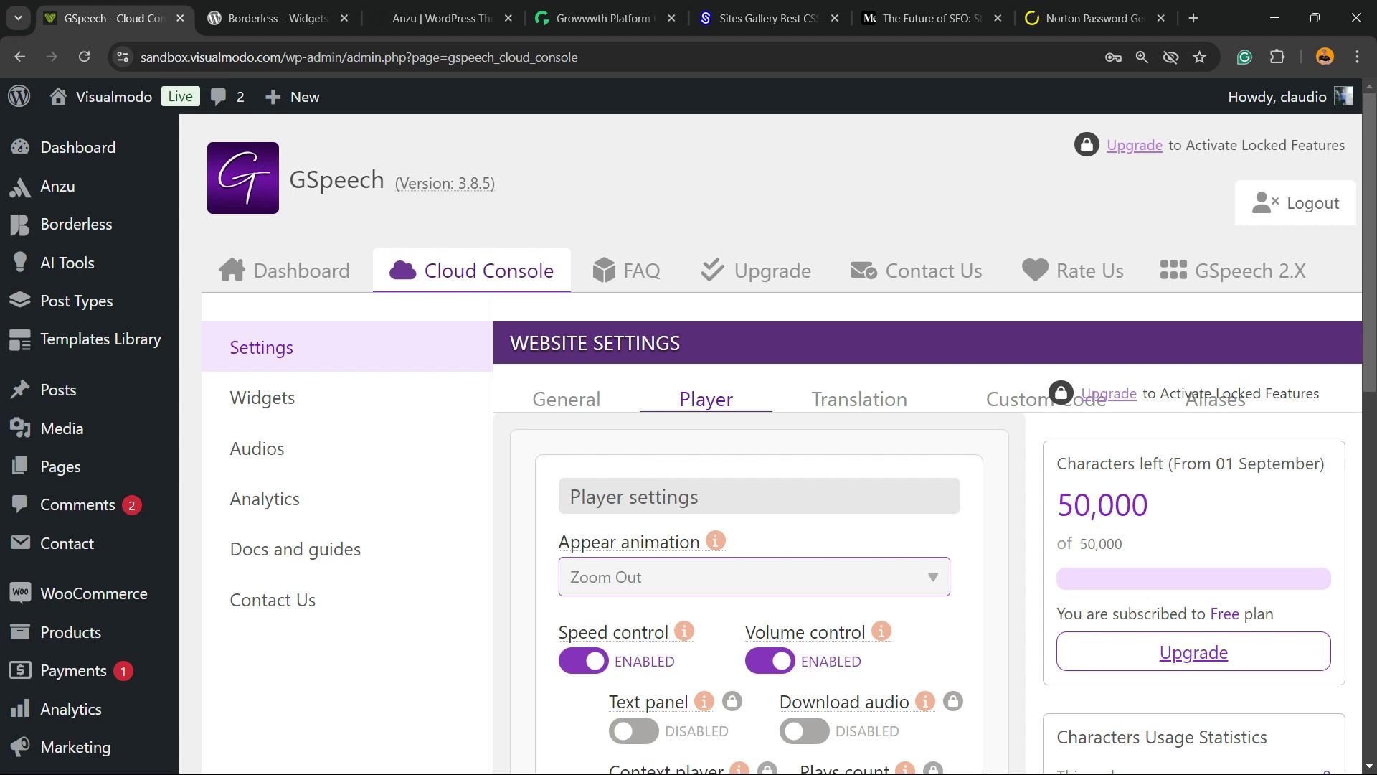
Browse the Translation, Custom Code and locked Aliases tabs at 100% zoom, then view Widgets
left_click(860, 399)
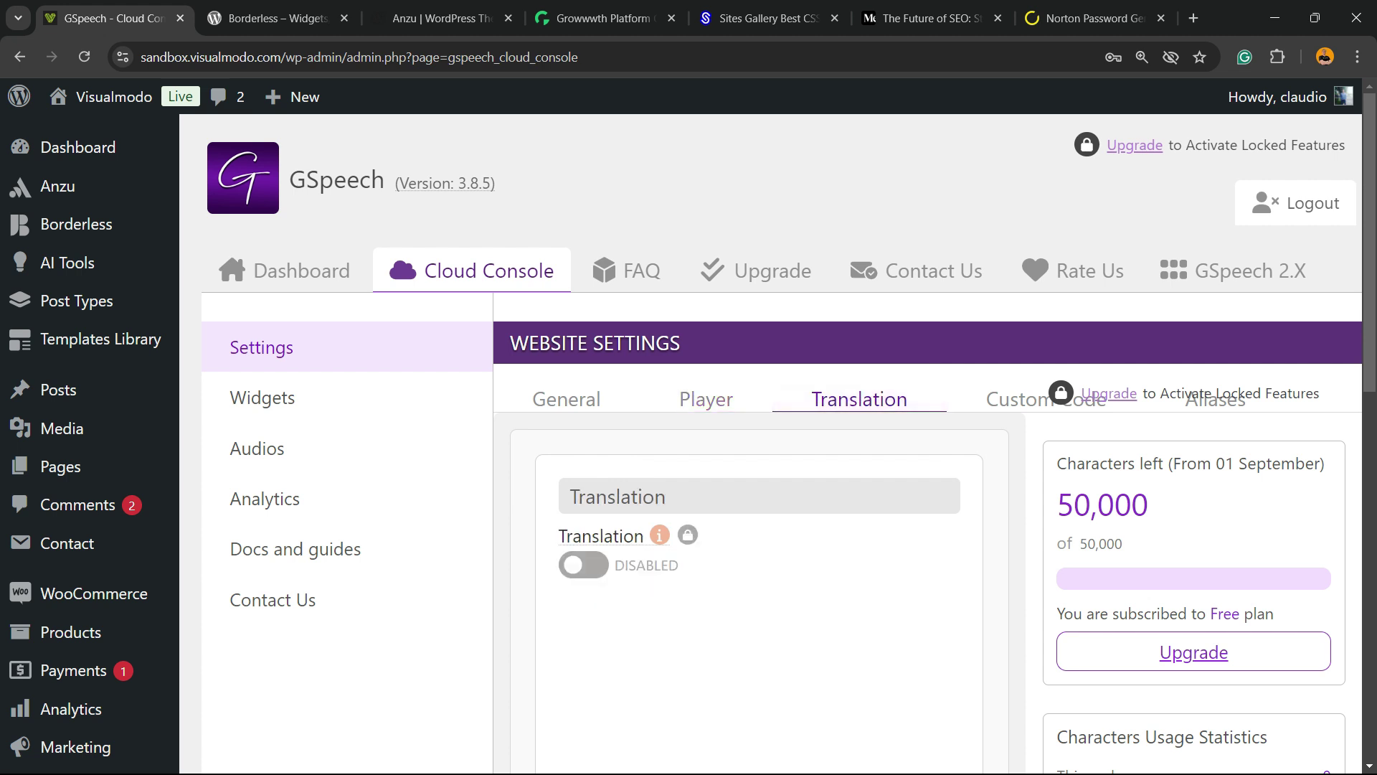
key("ctrl+minus")
key("ctrl+minus")
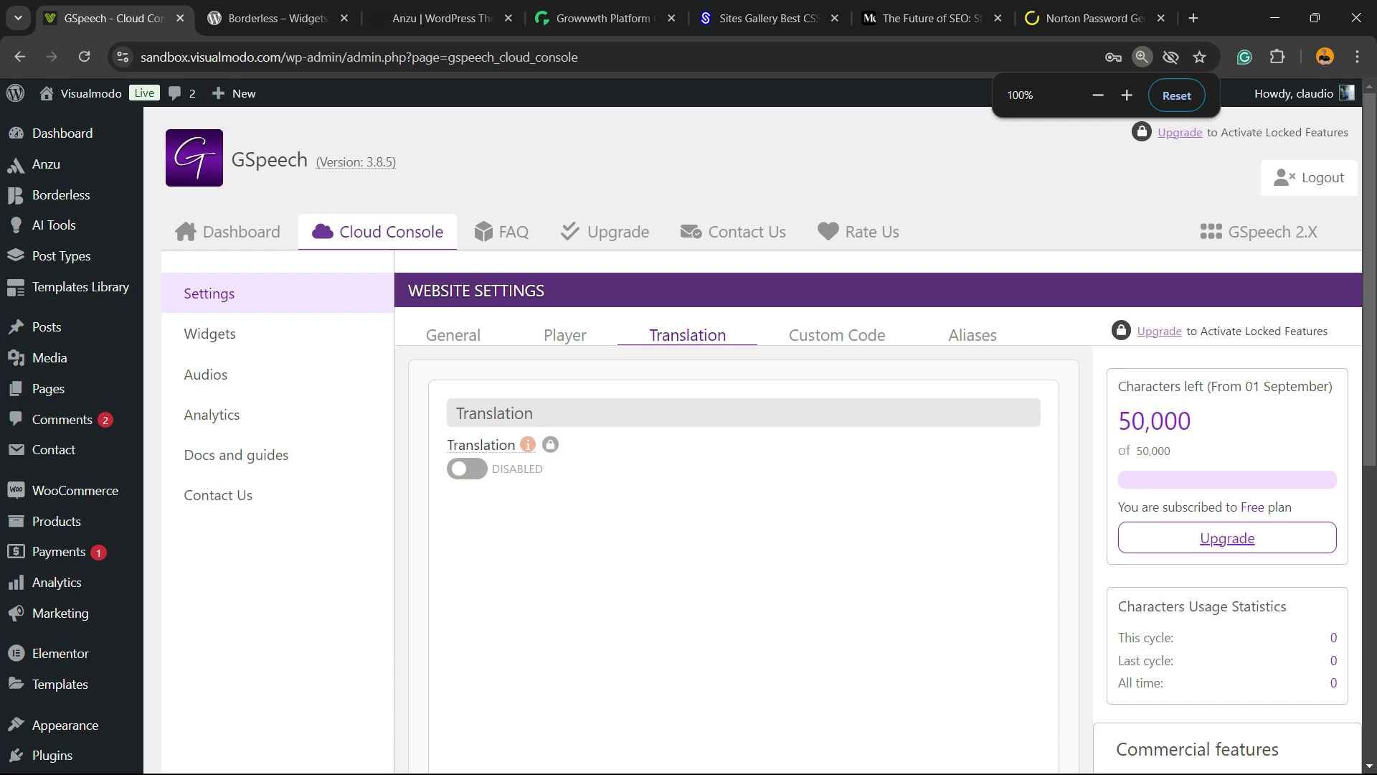
left_click(837, 335)
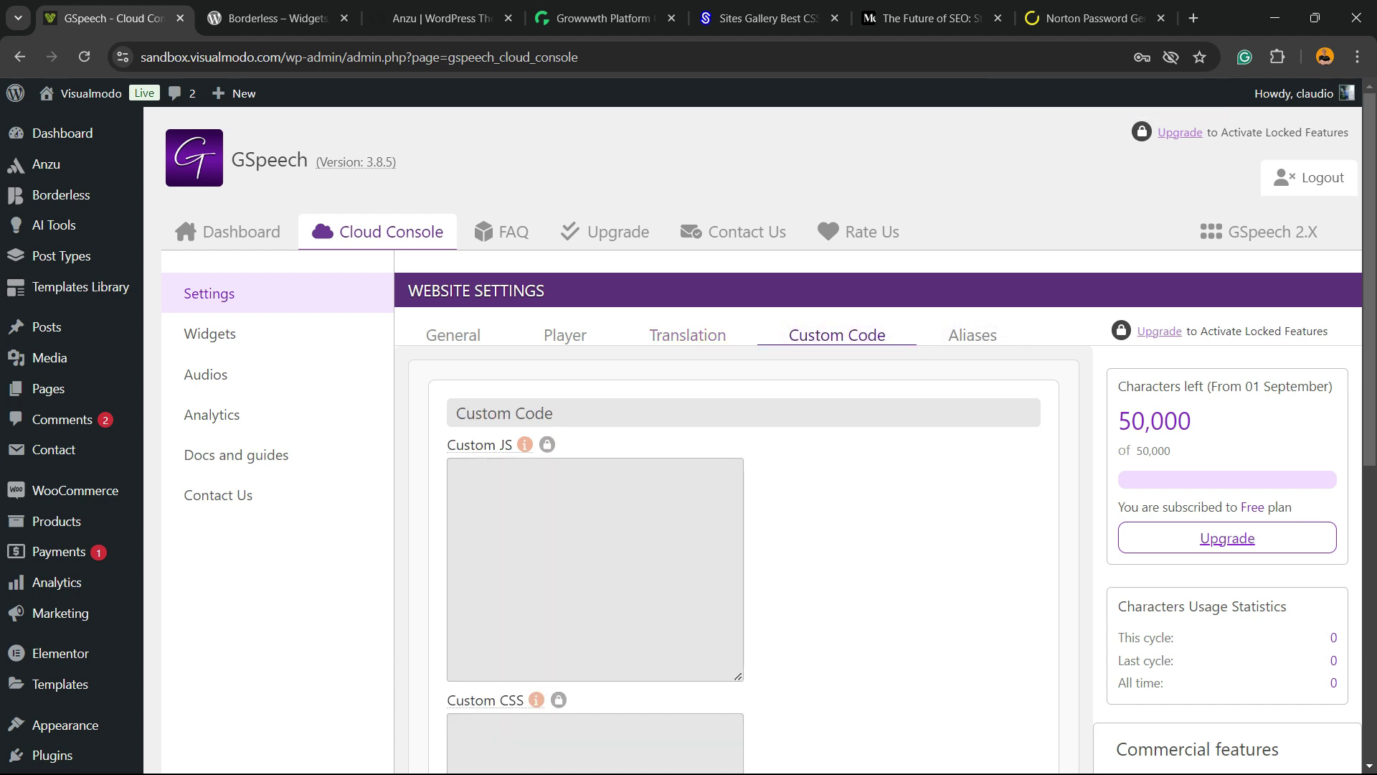
scroll(760, 437, "down", 5)
scroll(761, 437, "up", 5)
left_click(972, 335)
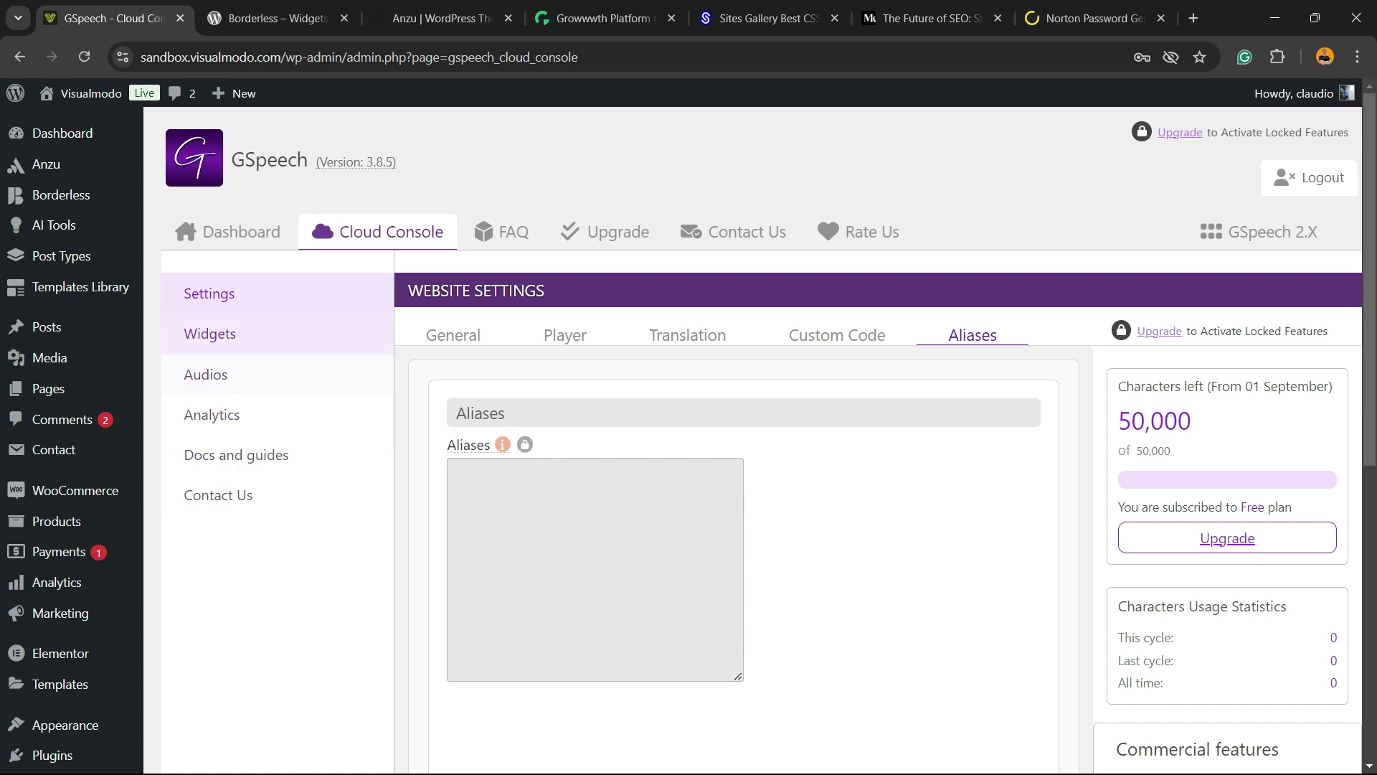
left_click(210, 333)
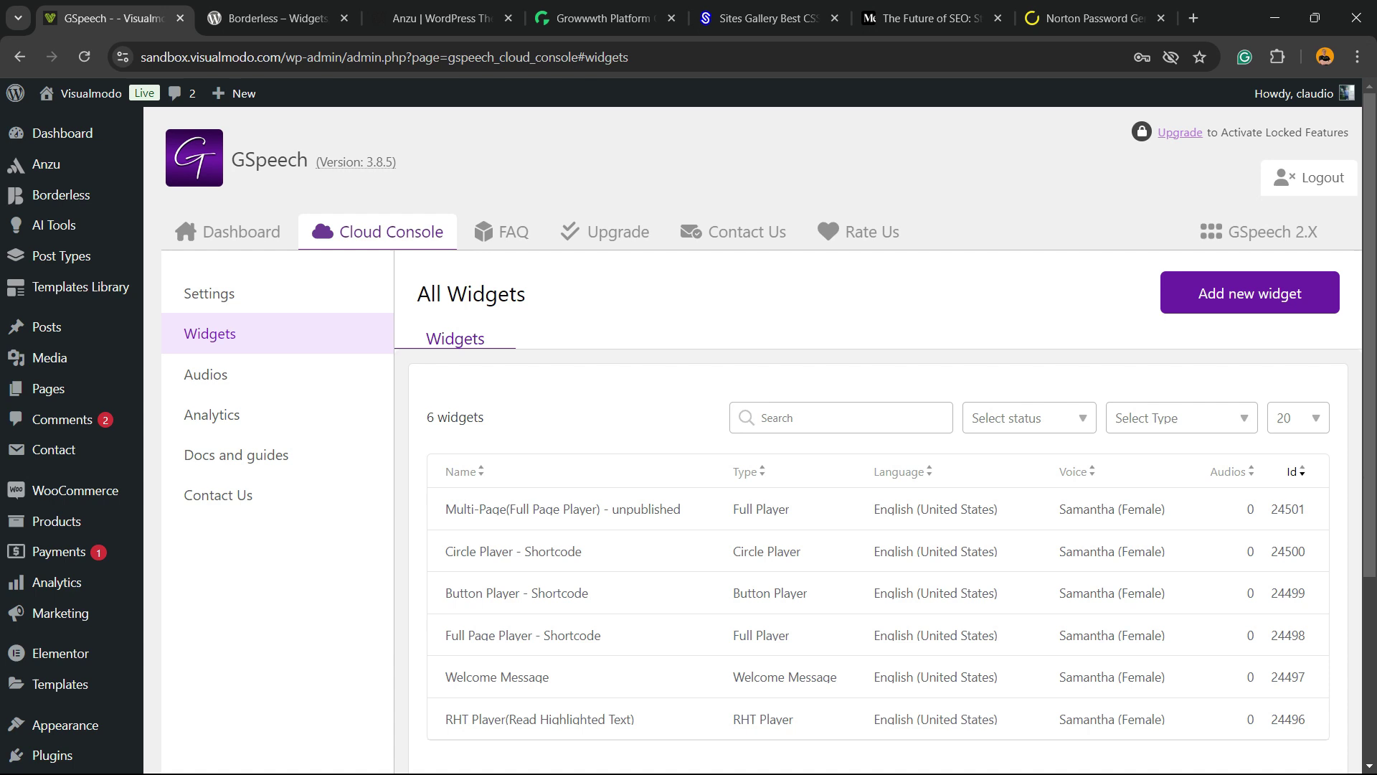
At 110% zoom, open the Multi-Page widget and compare its General and Design preview tabs
scroll(789, 538, "down", 4)
scroll(789, 538, "up", 4)
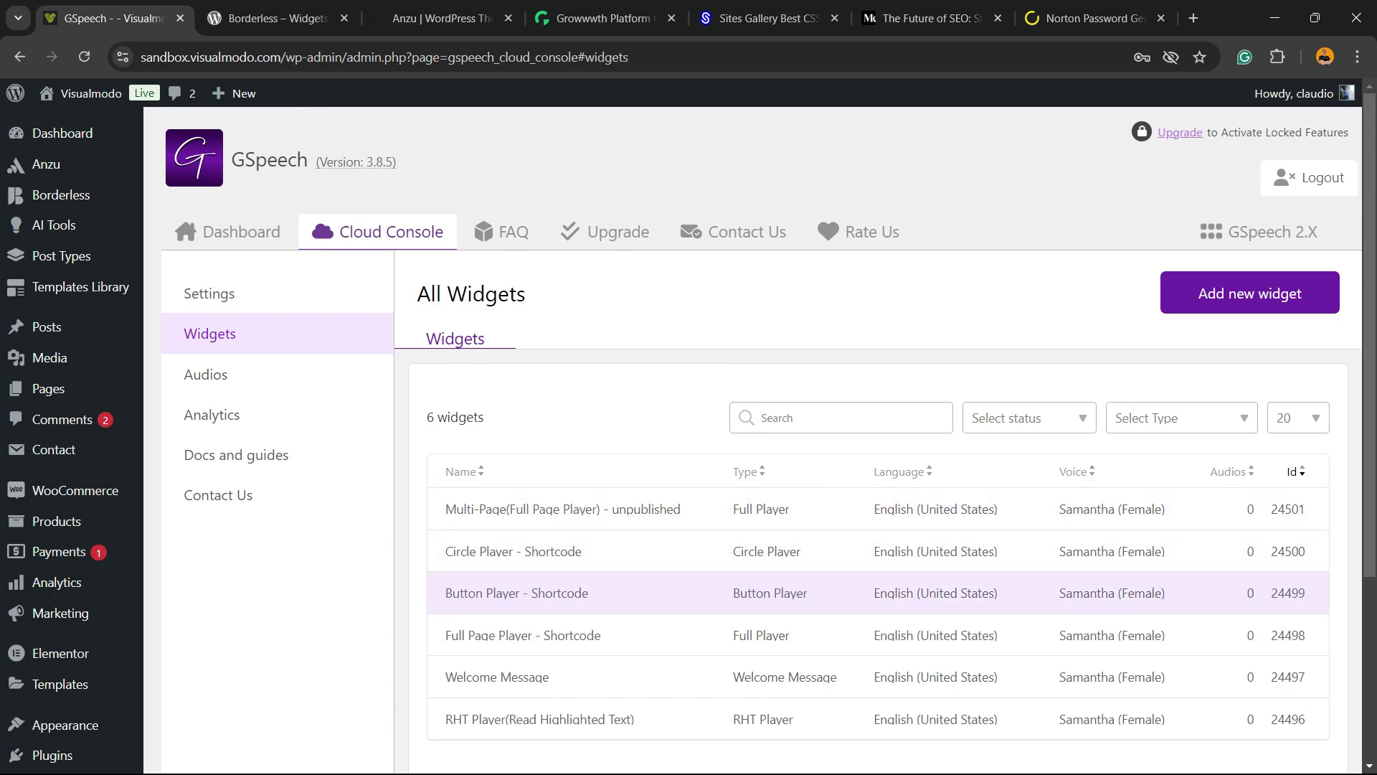
key("ctrl+plus")
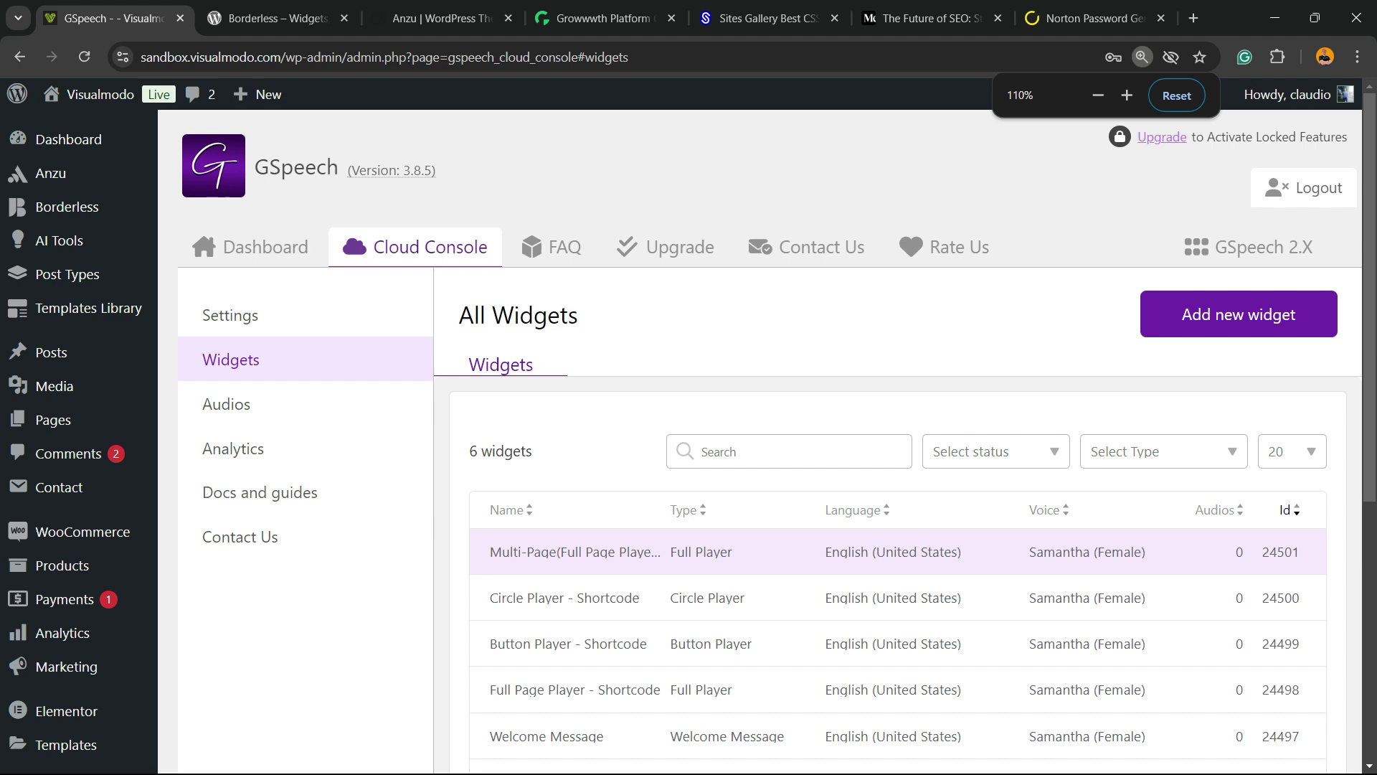
left_click(502, 503)
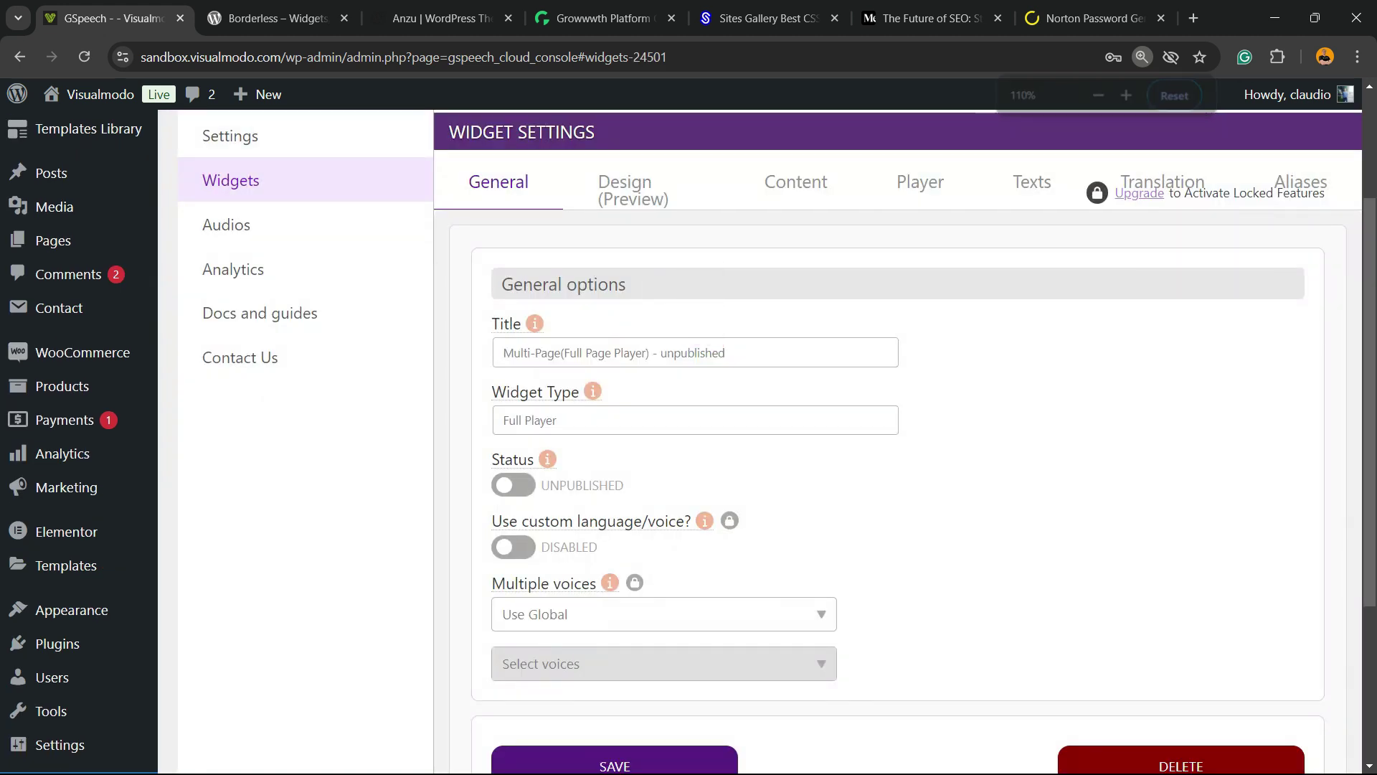
scroll(760, 430, "up", 3)
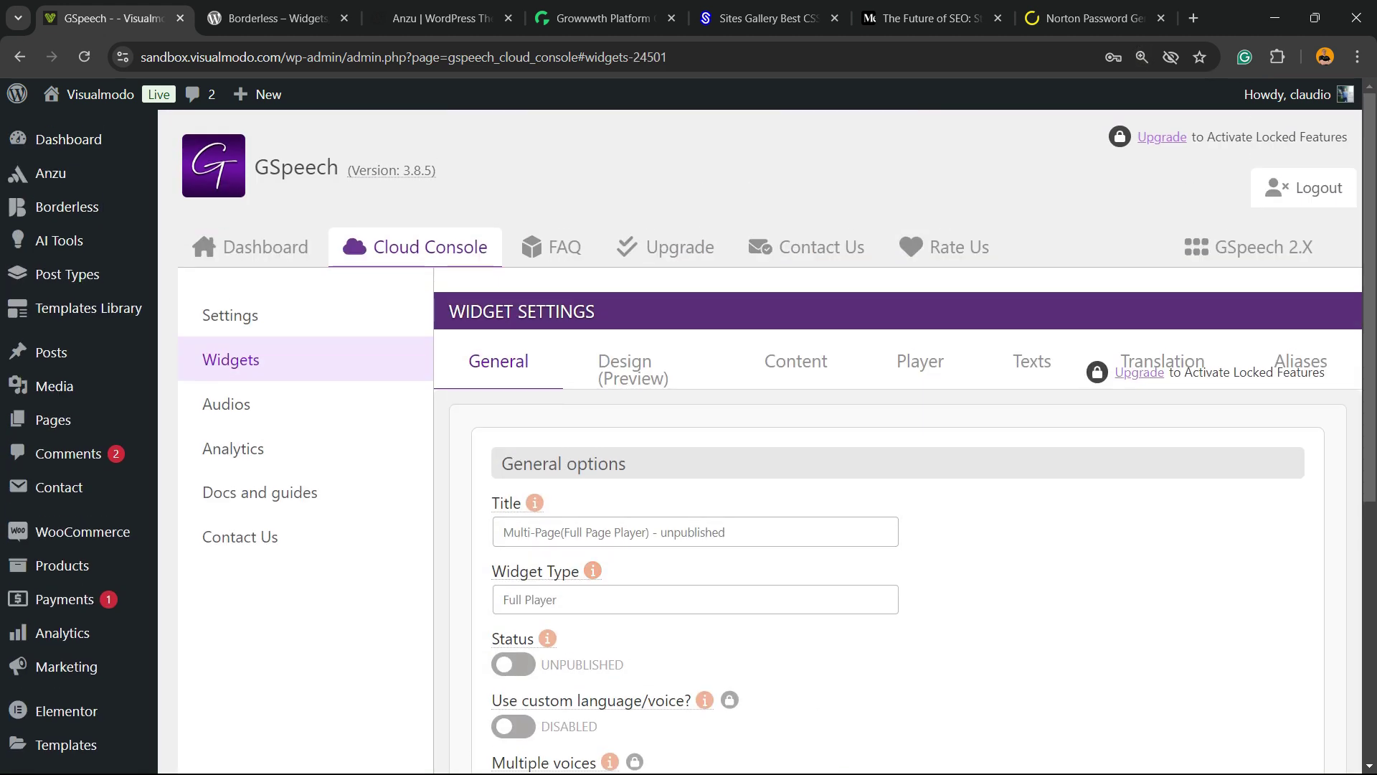
left_click(633, 370)
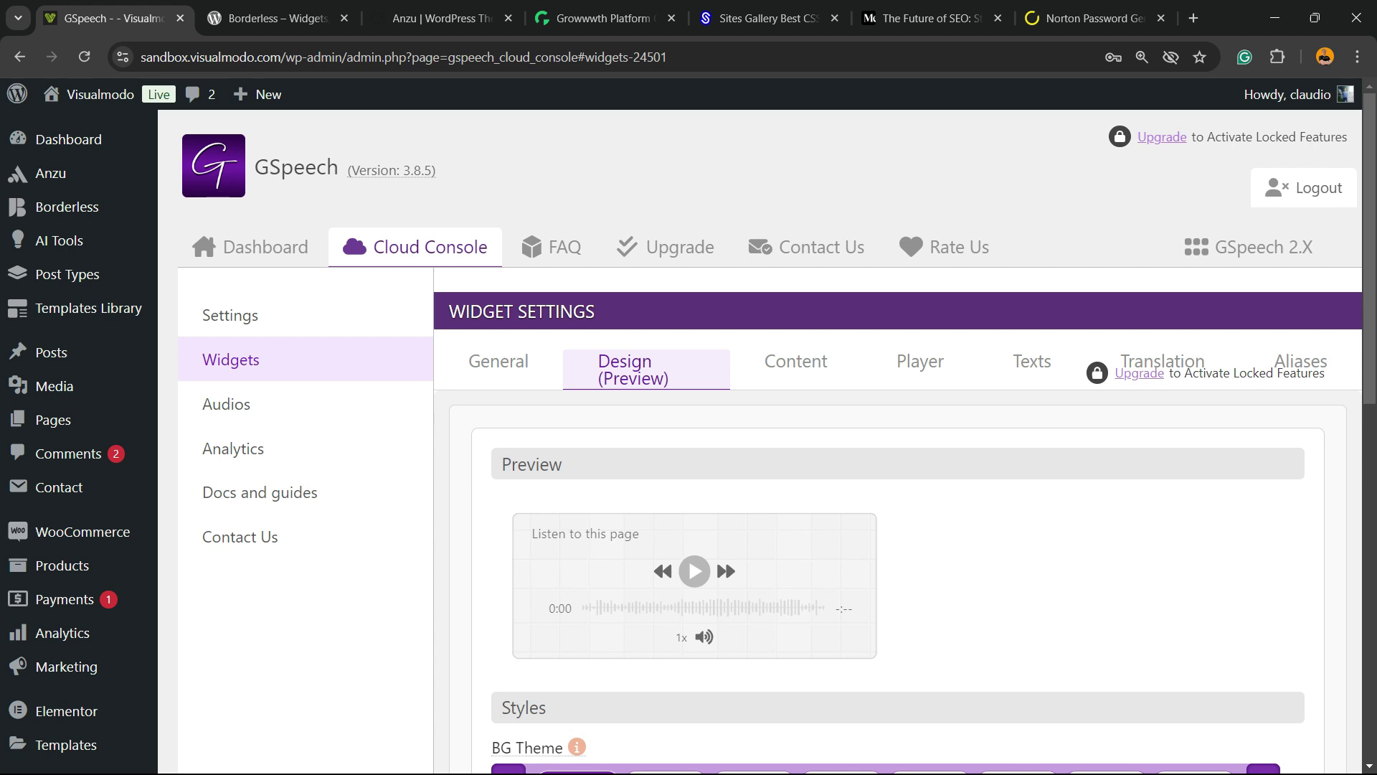
left_click(499, 362)
left_click(634, 370)
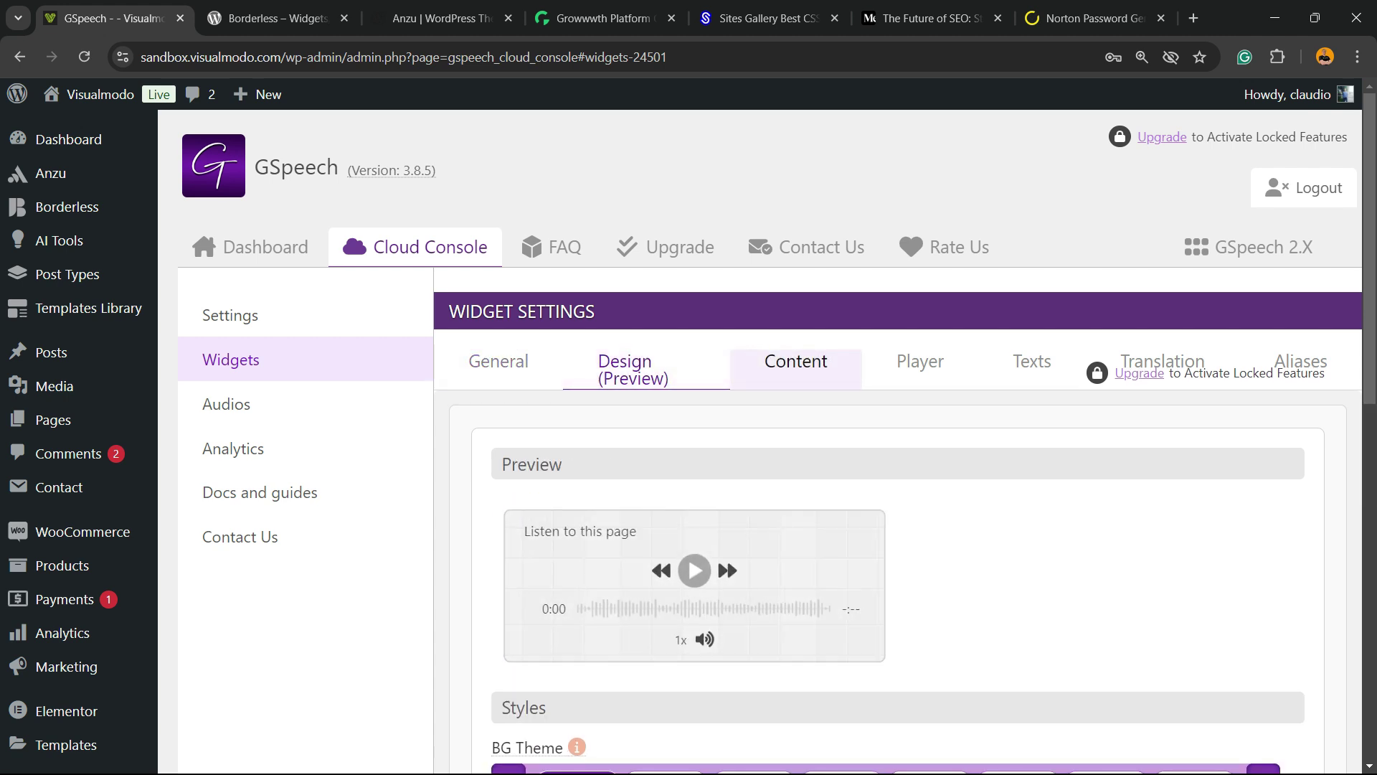
Go to the All Audios page, which lists 0 audios
scroll(729, 377, "down", 10)
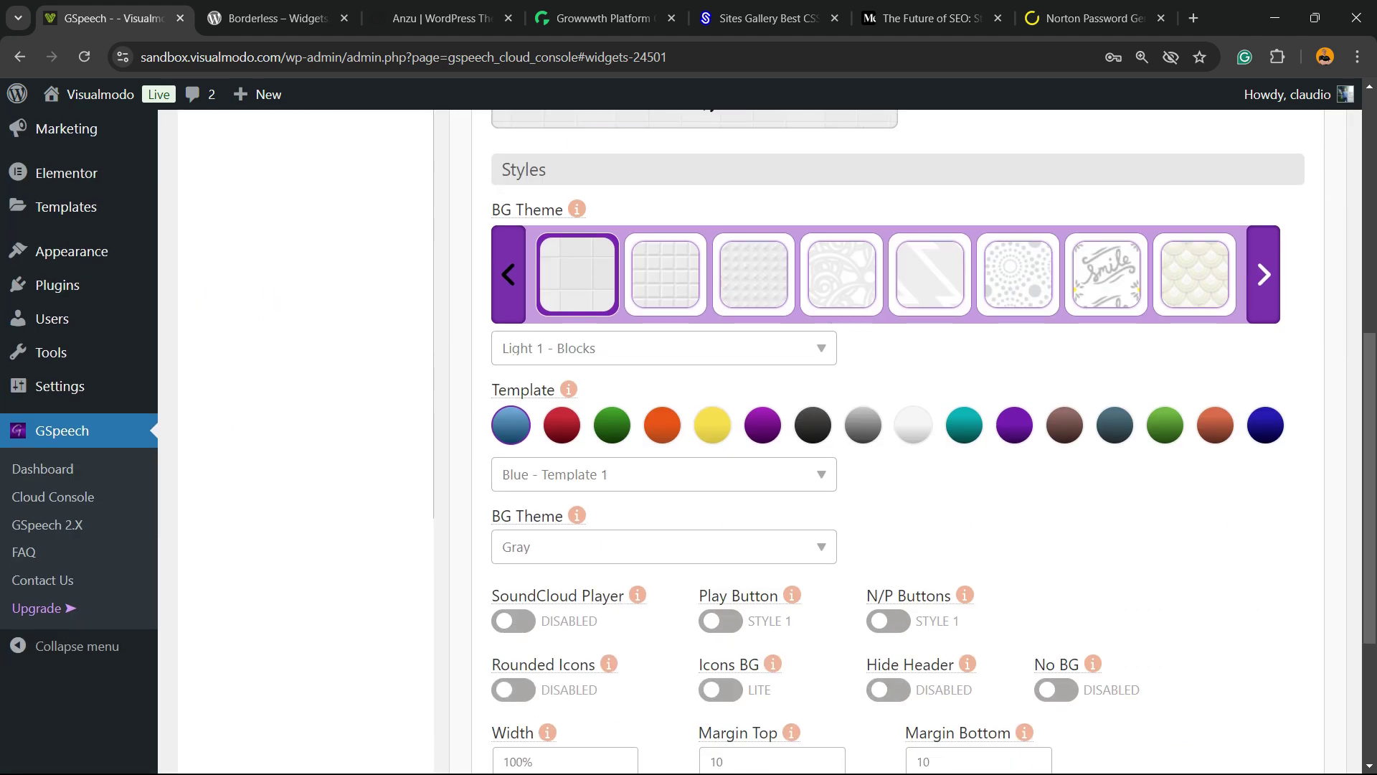
scroll(728, 198, "up", 8)
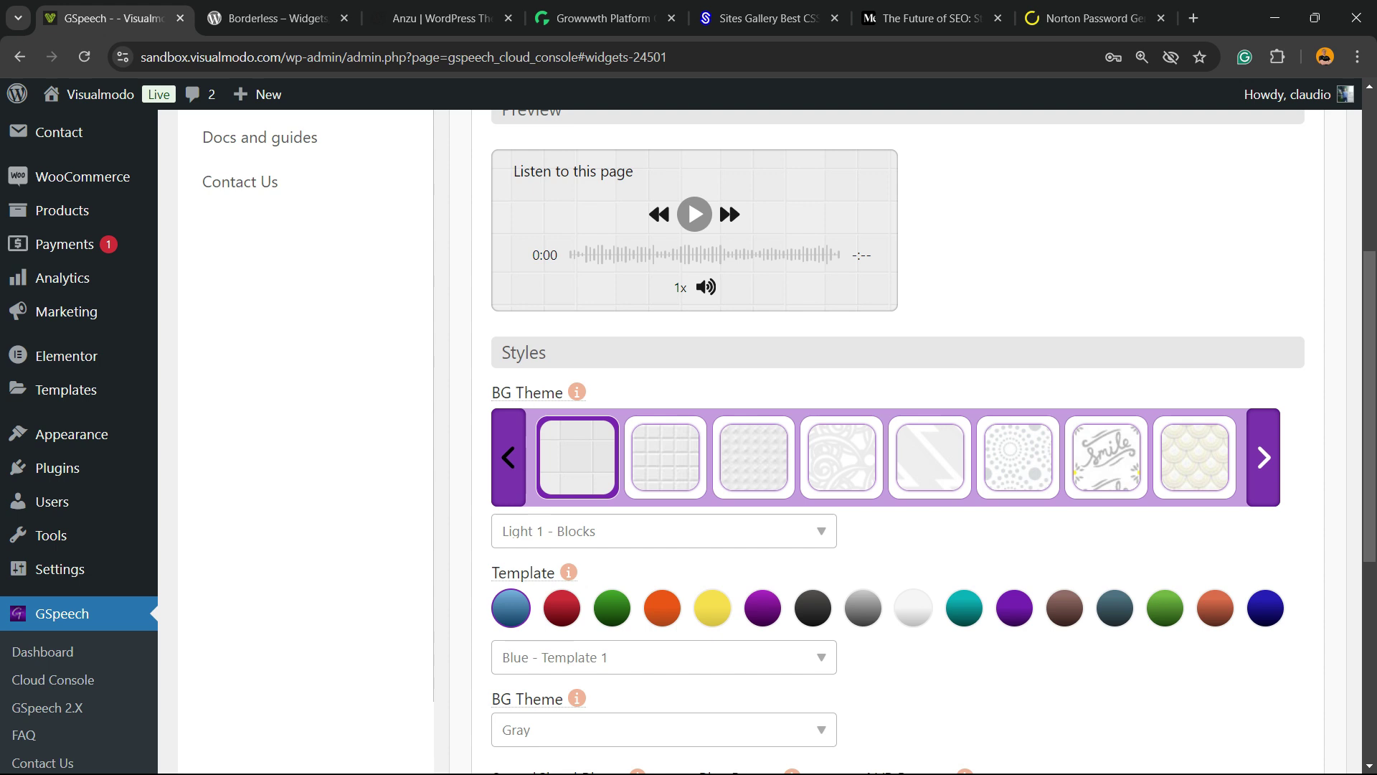
scroll(729, 198, "up", 3)
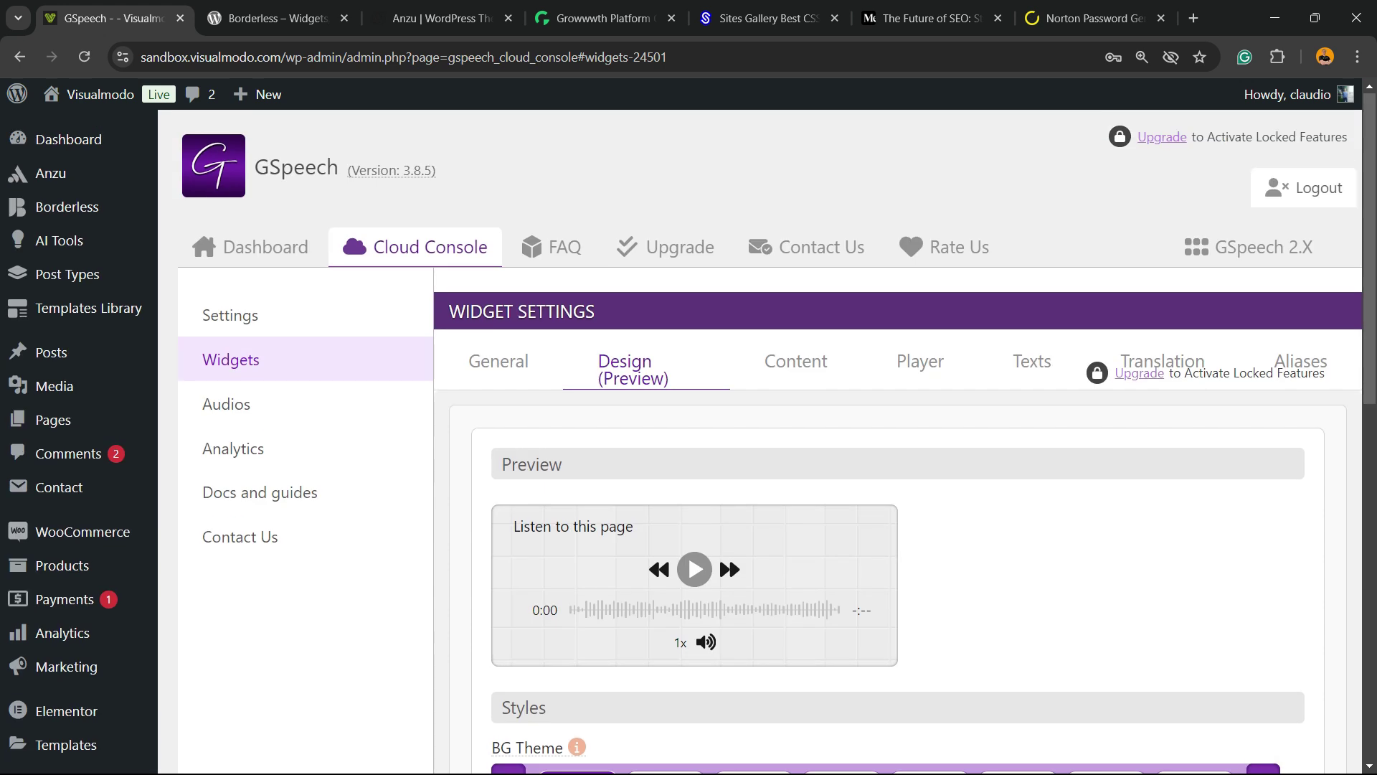
left_click(226, 404)
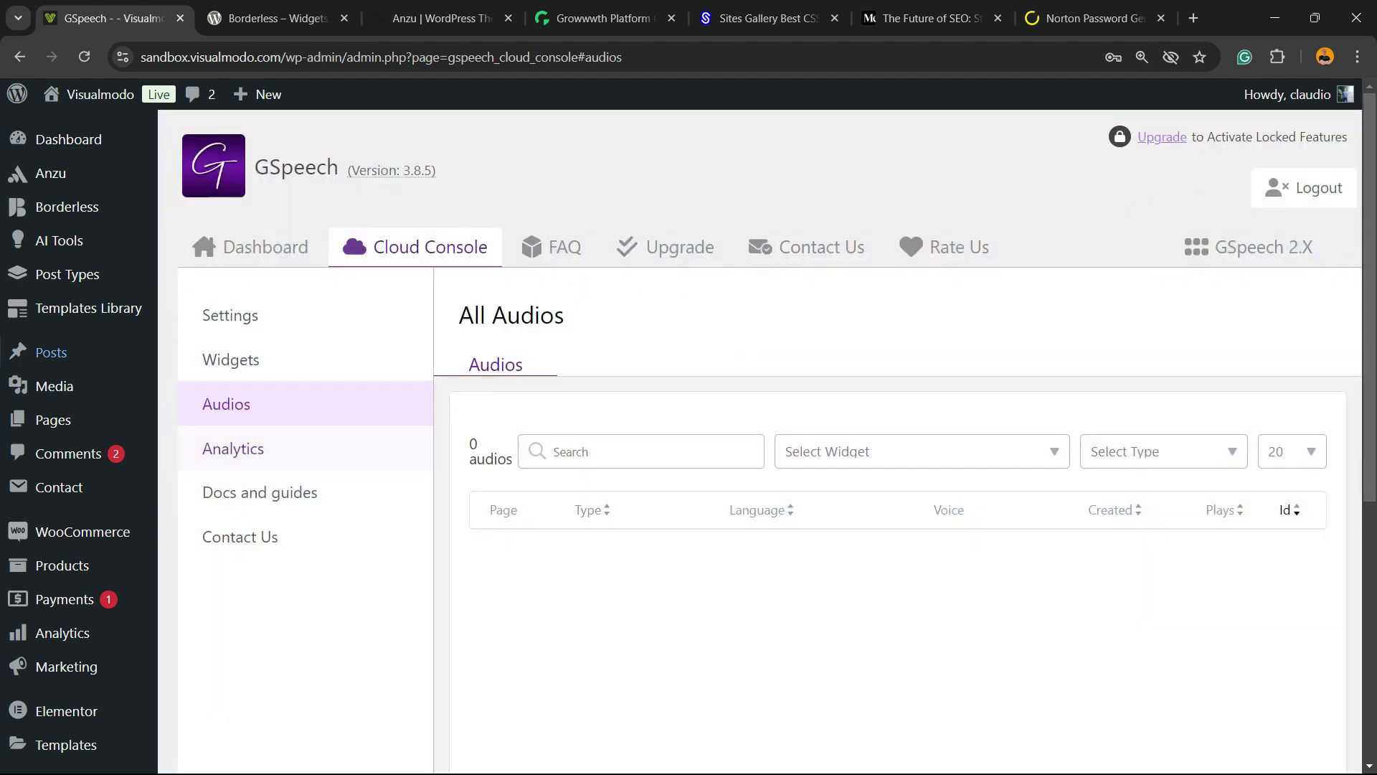
Zoom the GSpeech dashboard to 150% and look over its shortcode sections
mouse_move(43, 352)
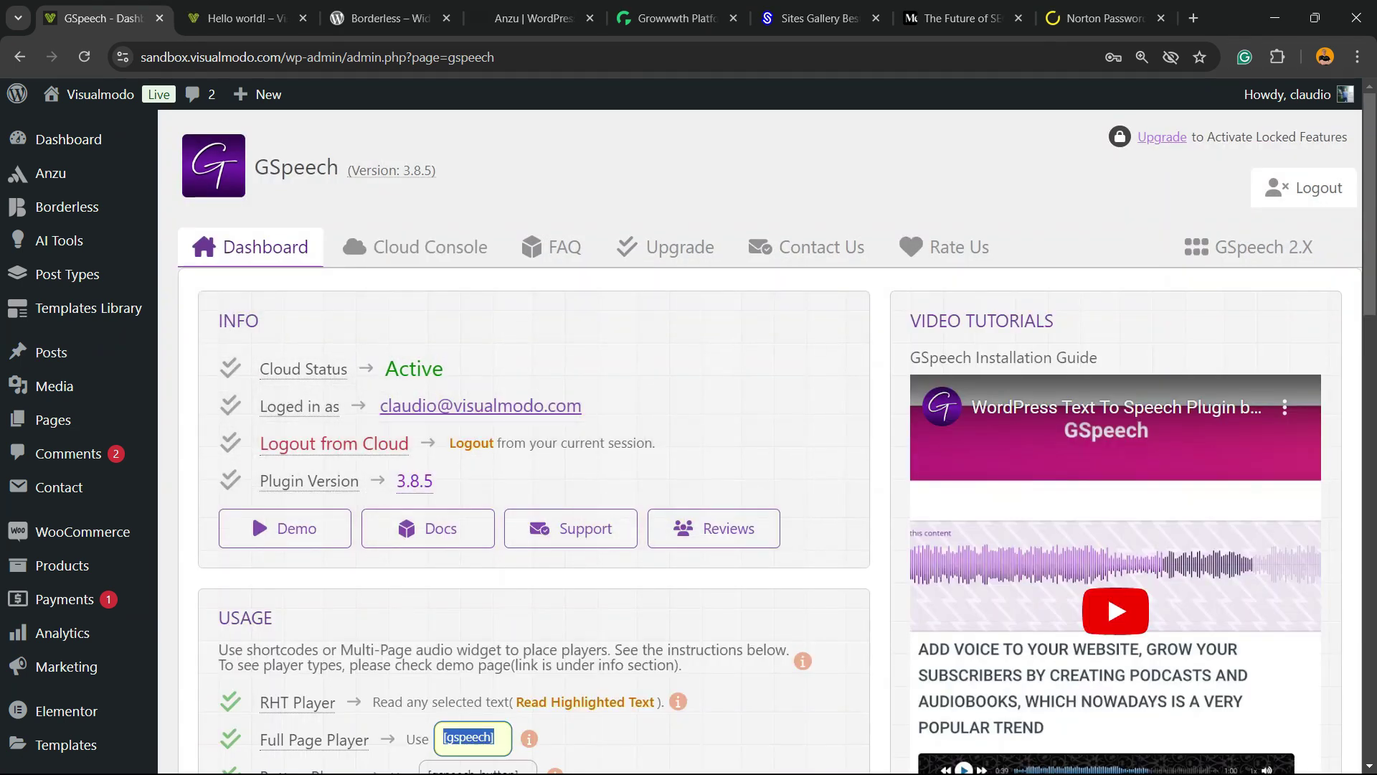
scroll(252, 333, "down", 4)
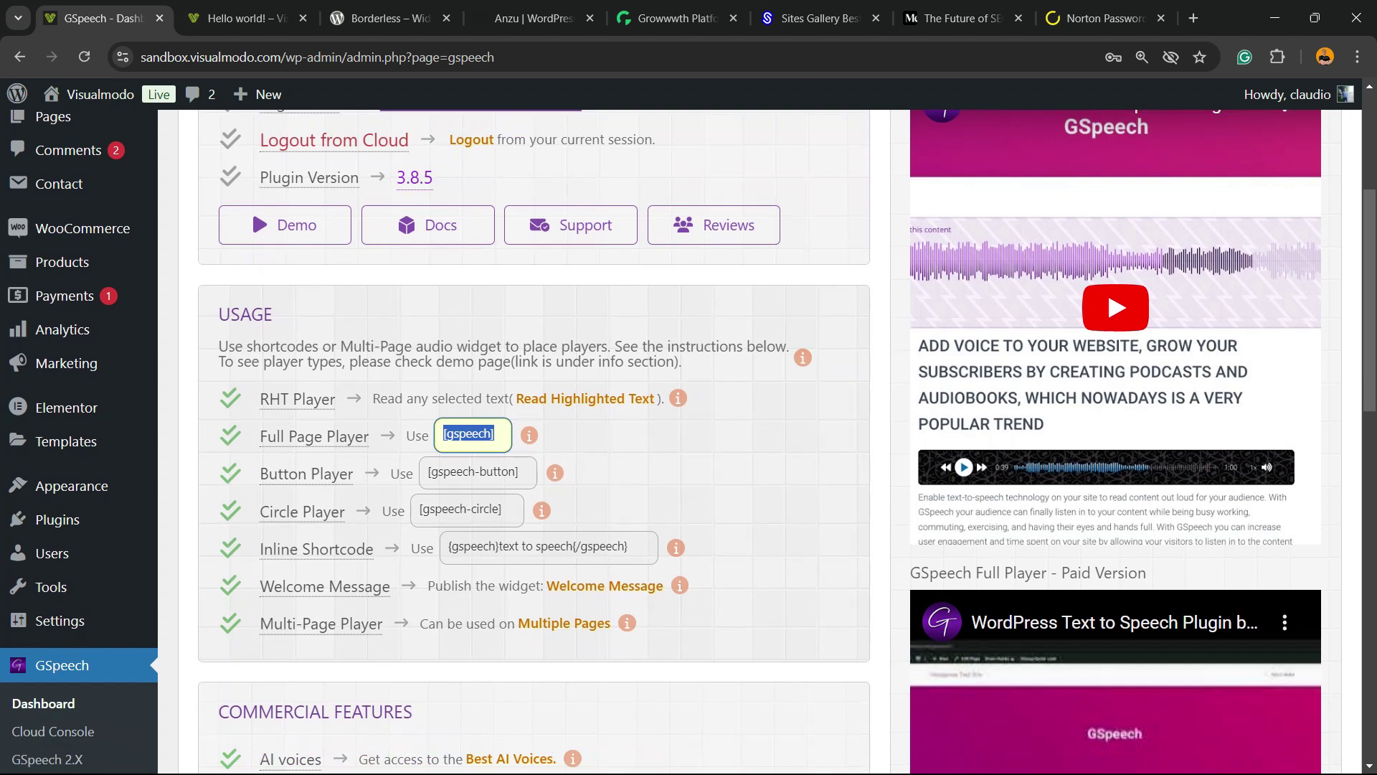
key("ctrl+plus")
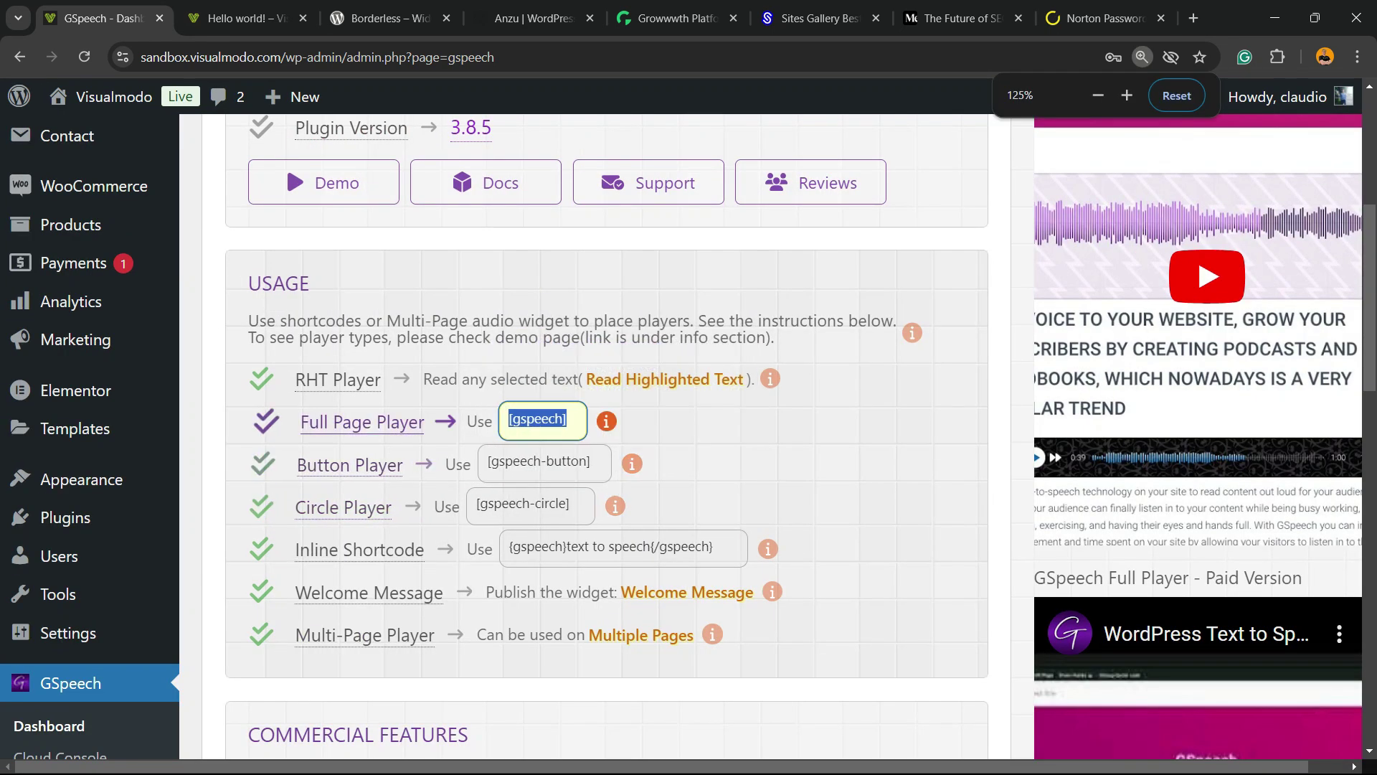
key("ctrl+plus")
mouse_move(1094, 383)
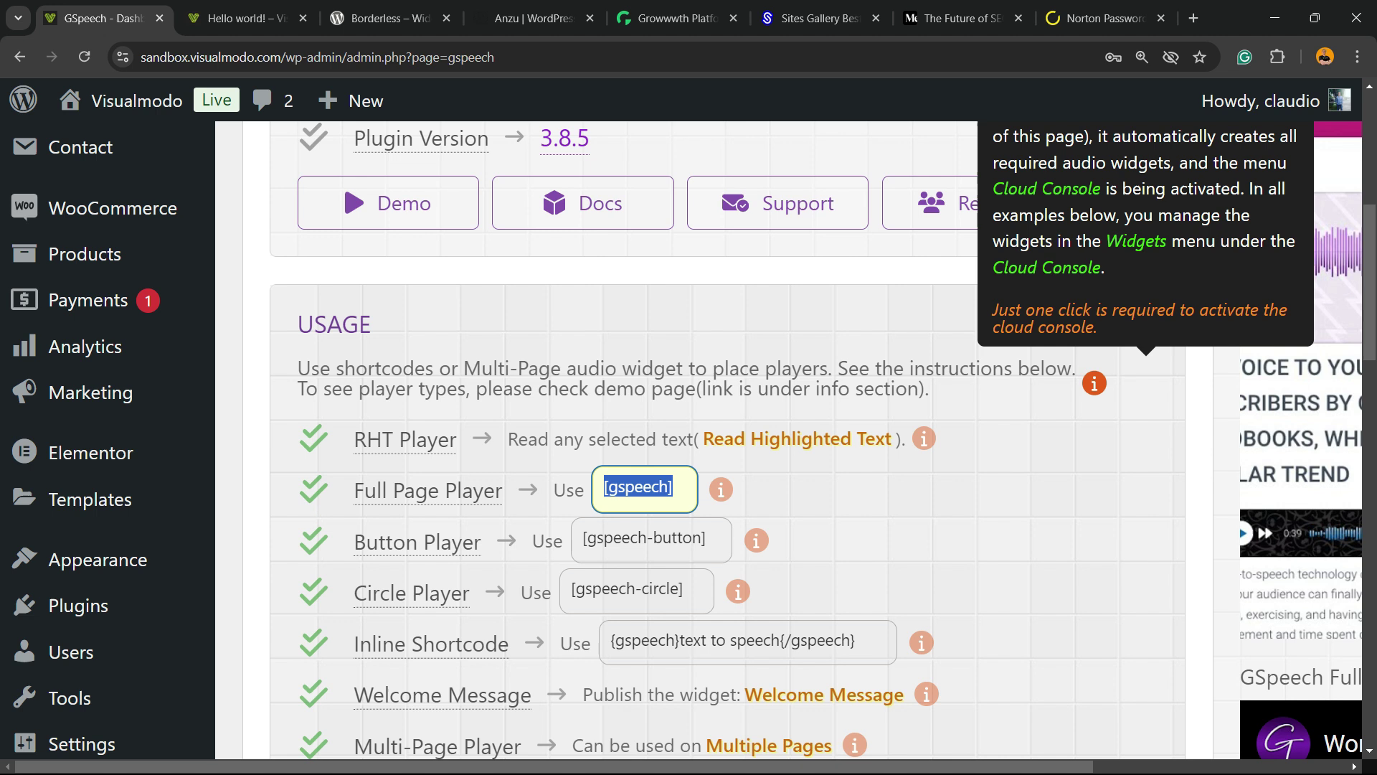
mouse_move(934, 439)
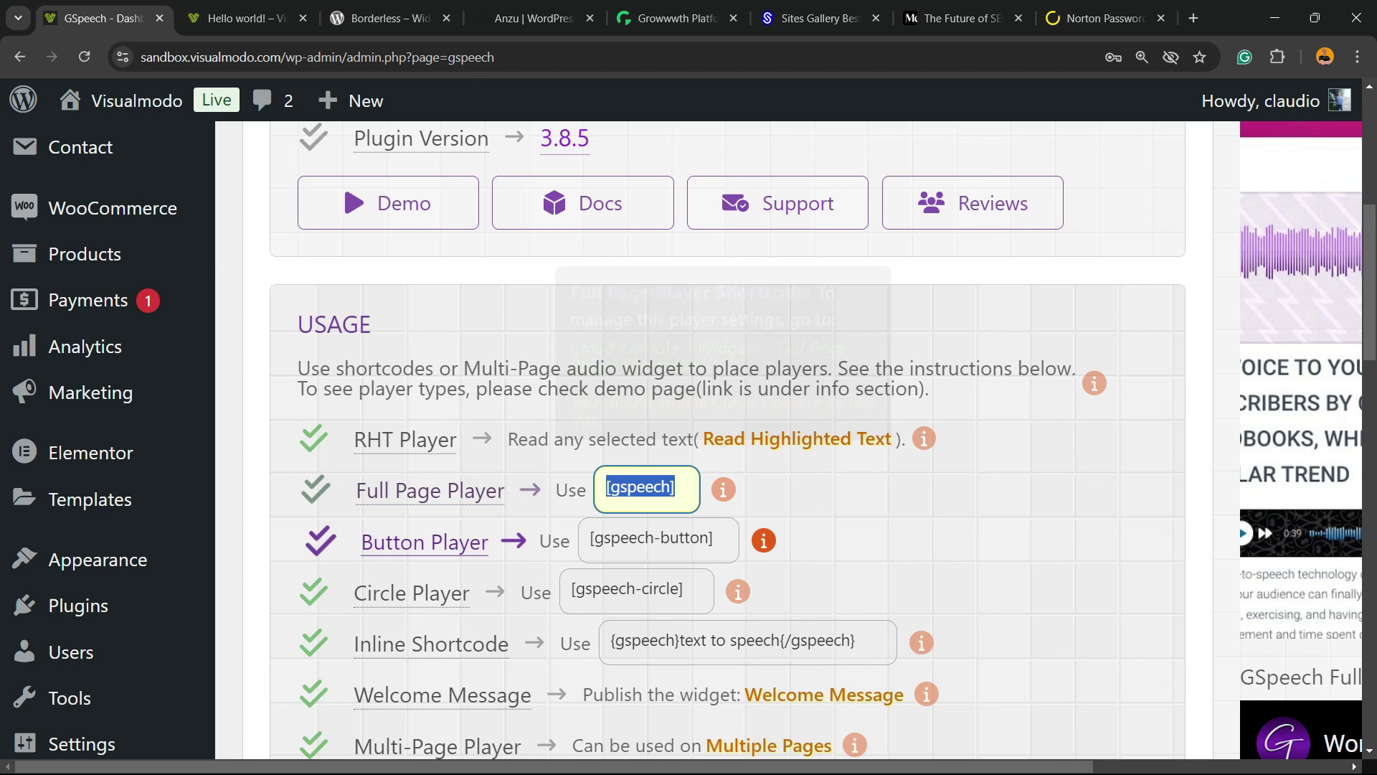
scroll(431, 585, "down", 1)
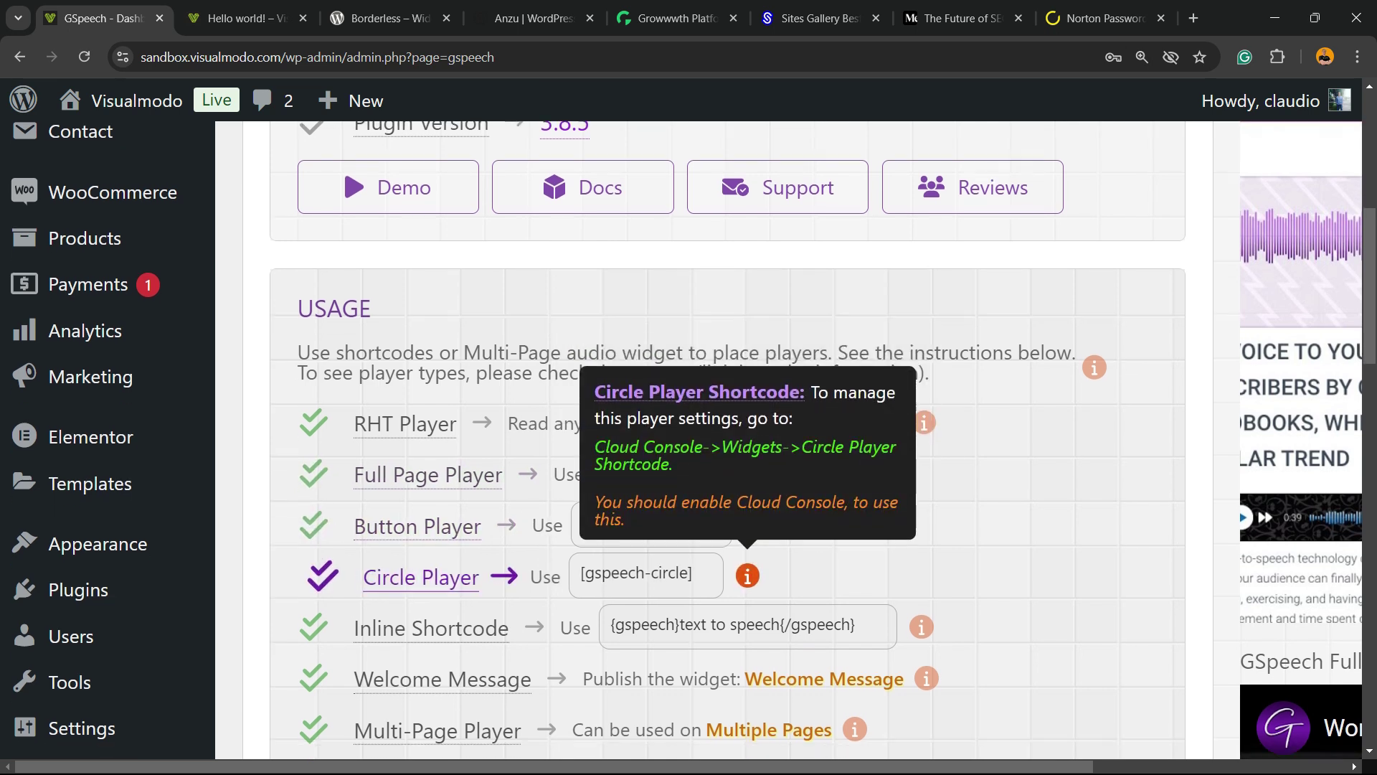
scroll(430, 574, "down", 2)
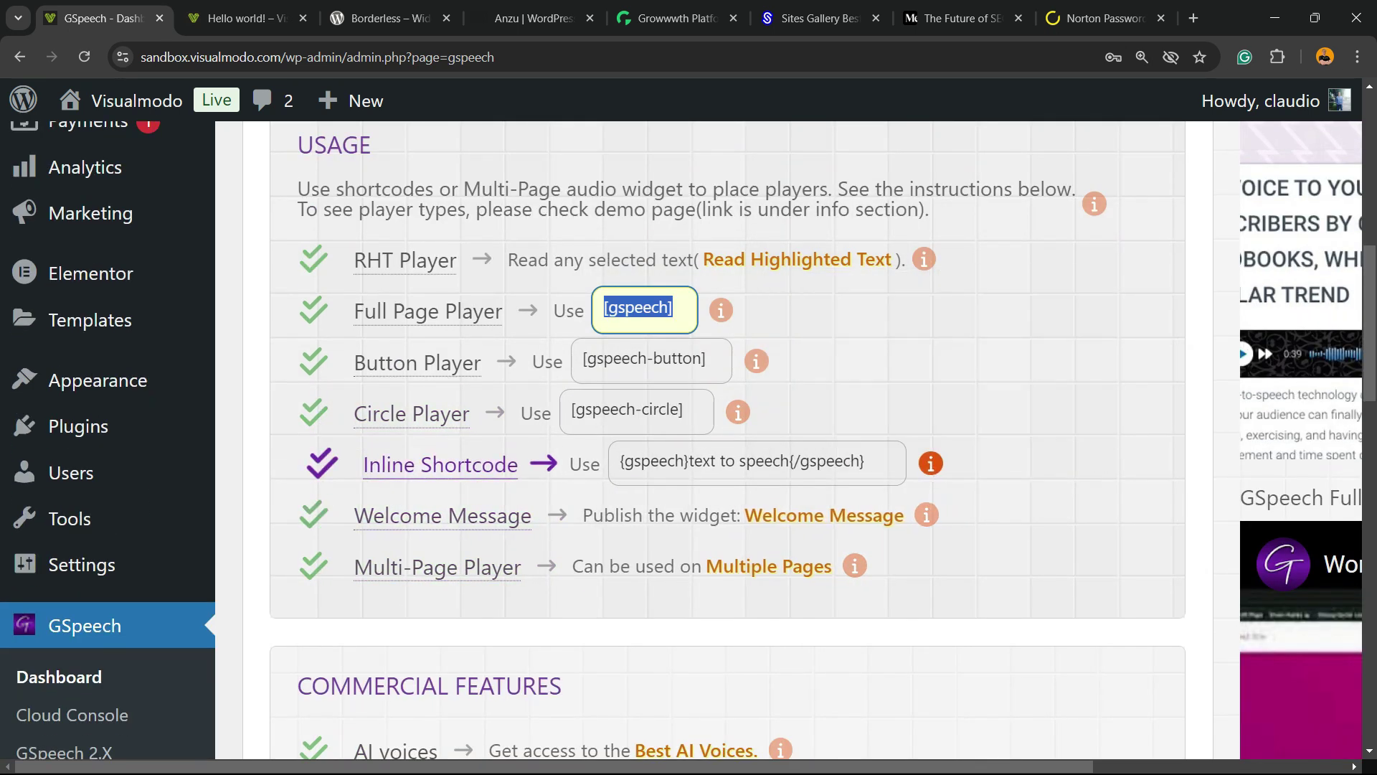
mouse_move(931, 463)
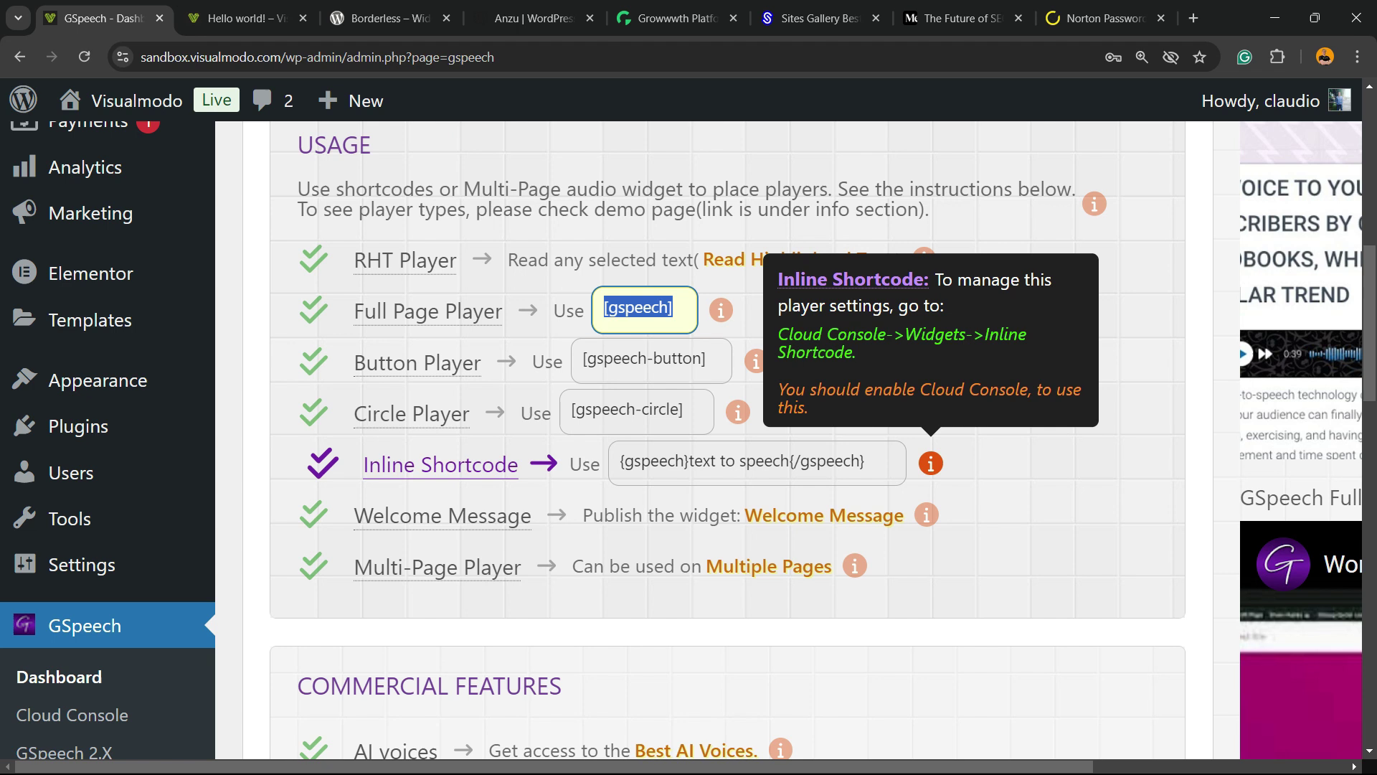
mouse_move(864, 566)
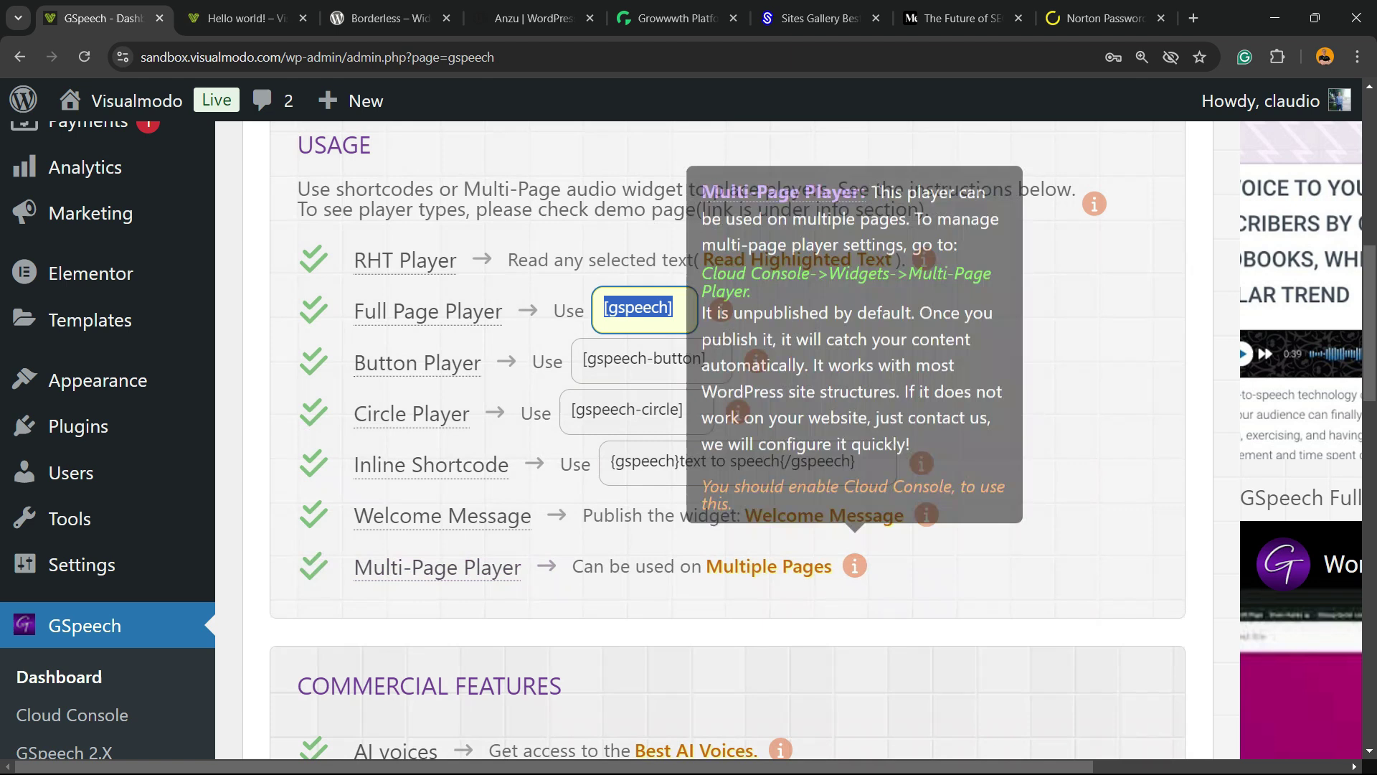
scroll(545, 631, "up", 3)
mouse_move(730, 489)
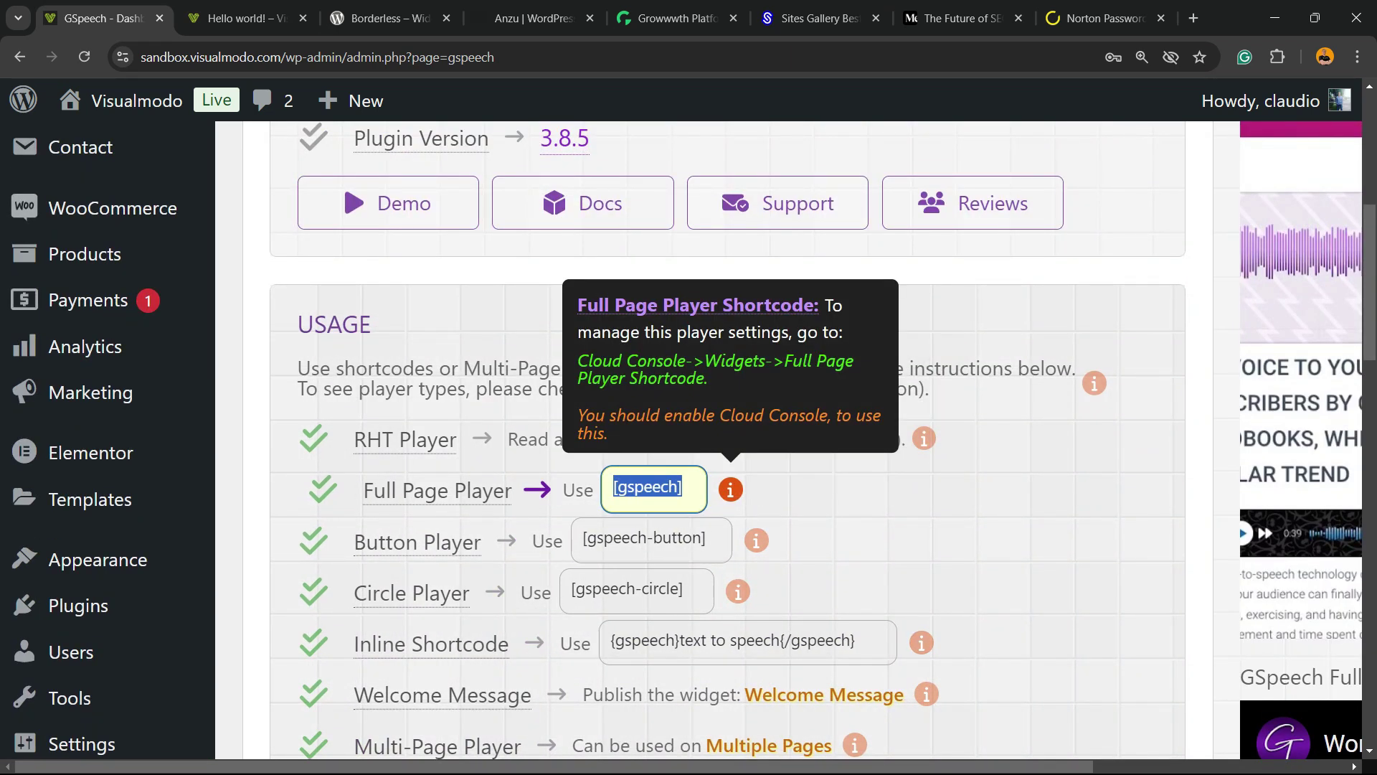
Copy the [gspeech] Full Page Player shortcode and go to the Posts list
right_click(644, 492)
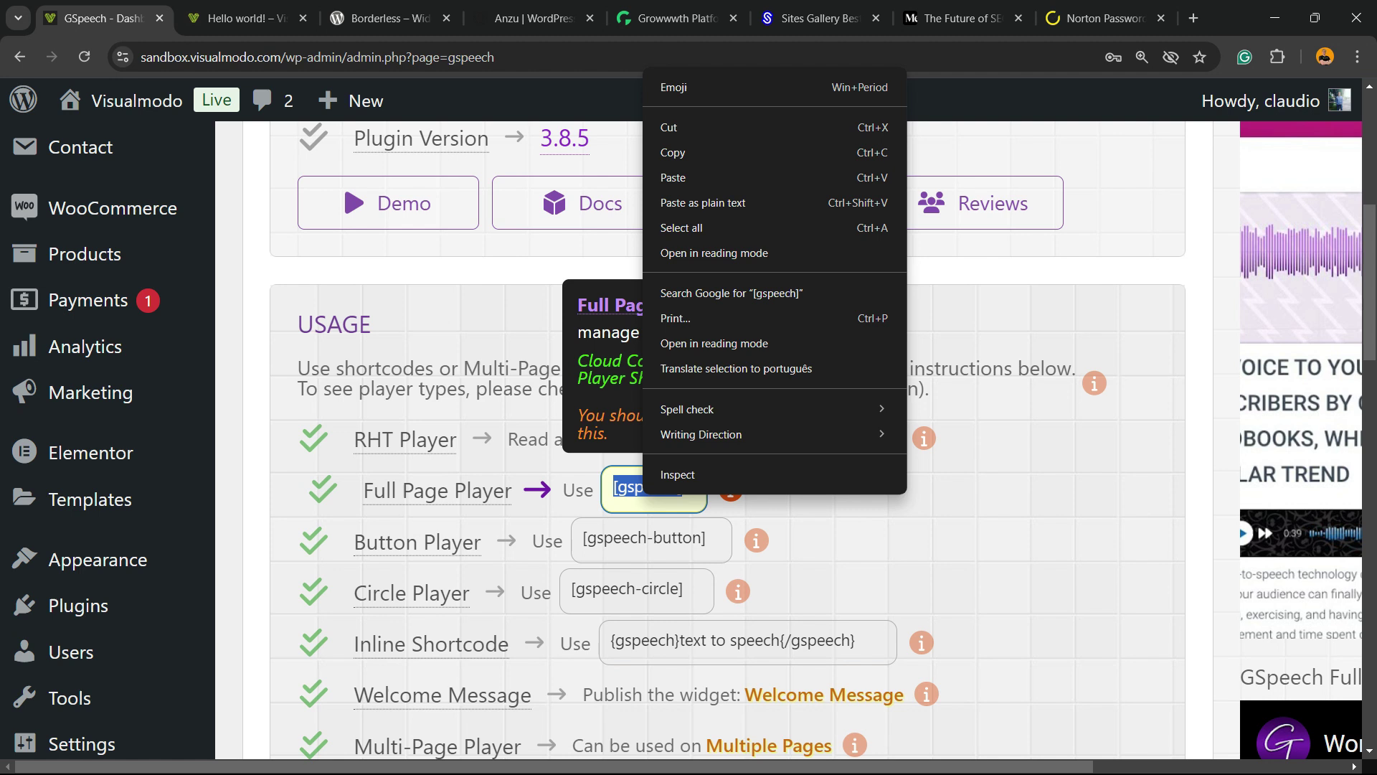
left_click(674, 152)
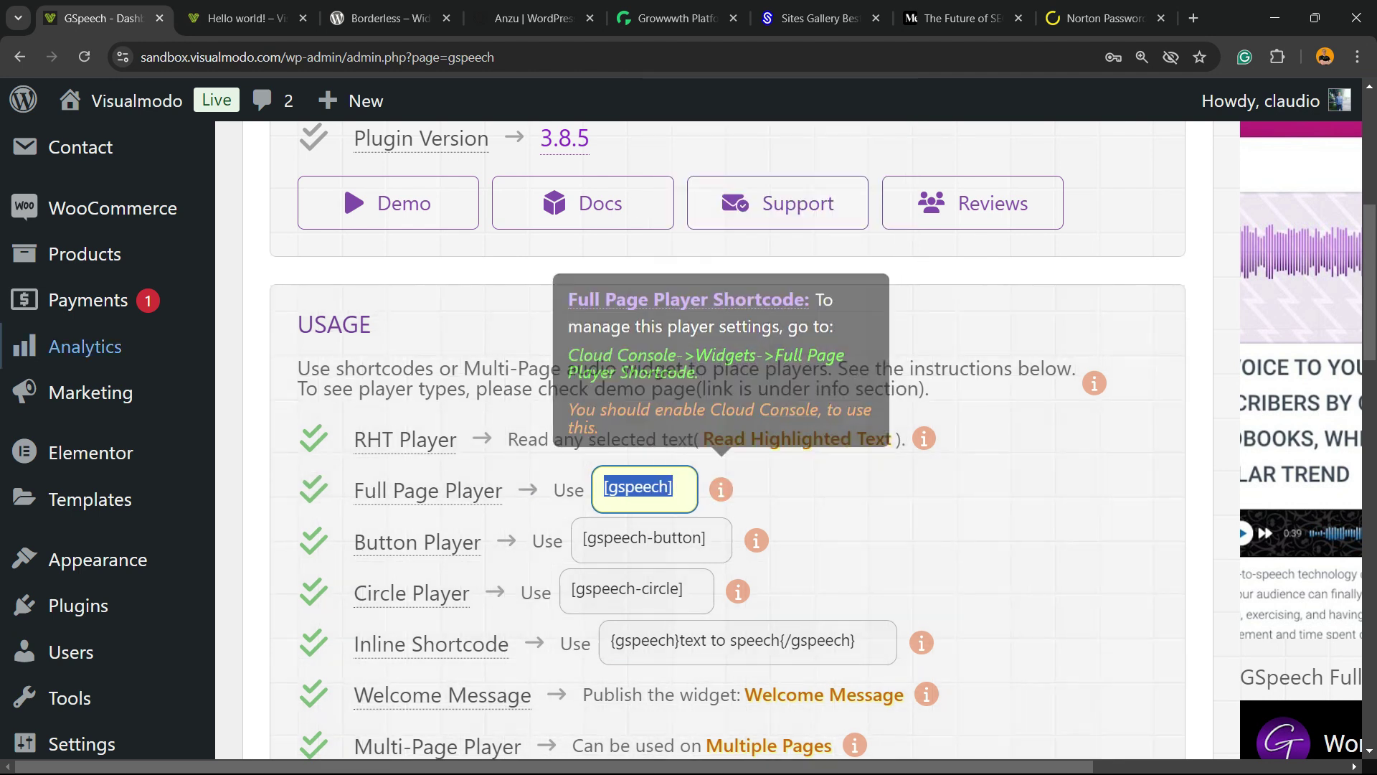
scroll(108, 359, "up", 5)
left_click(69, 322)
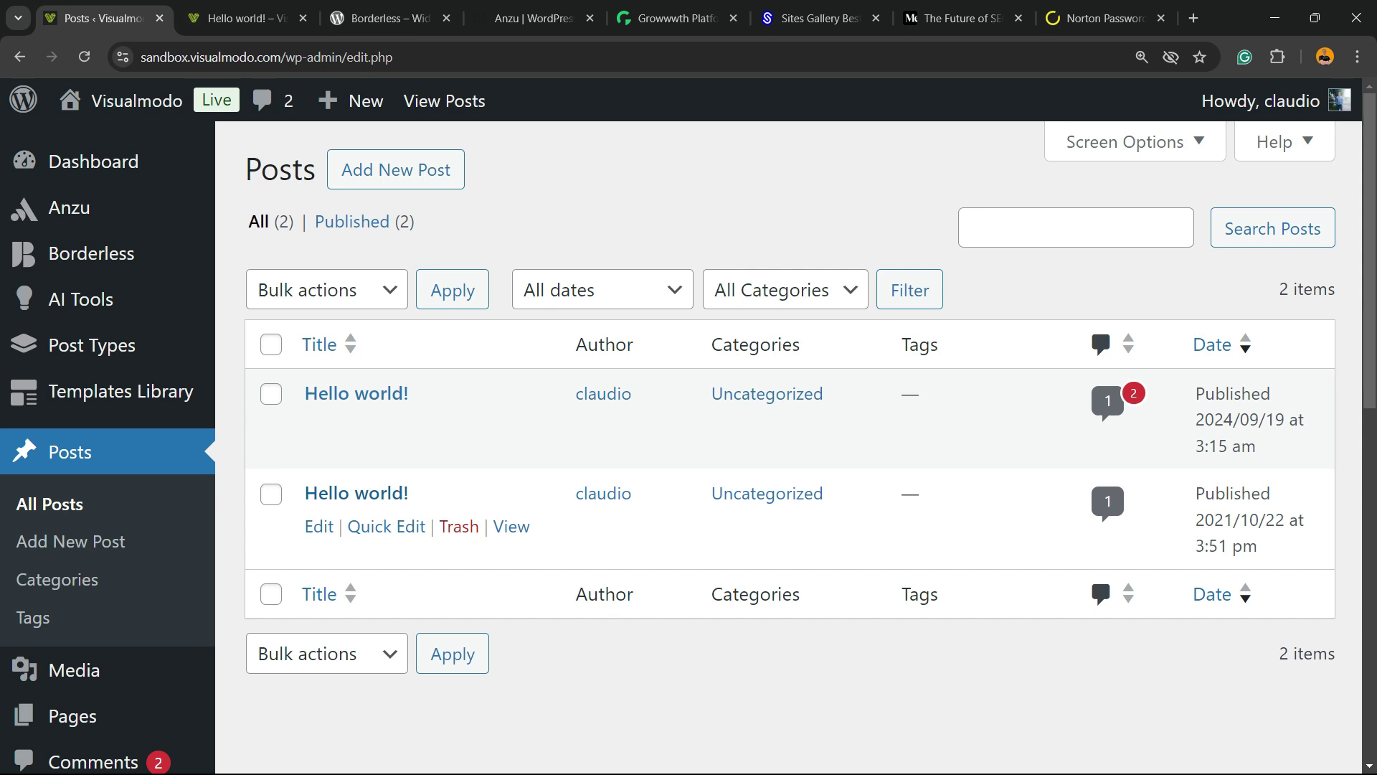
Open the second Hello world! post and convert its Classic content into blocks
left_click(357, 492)
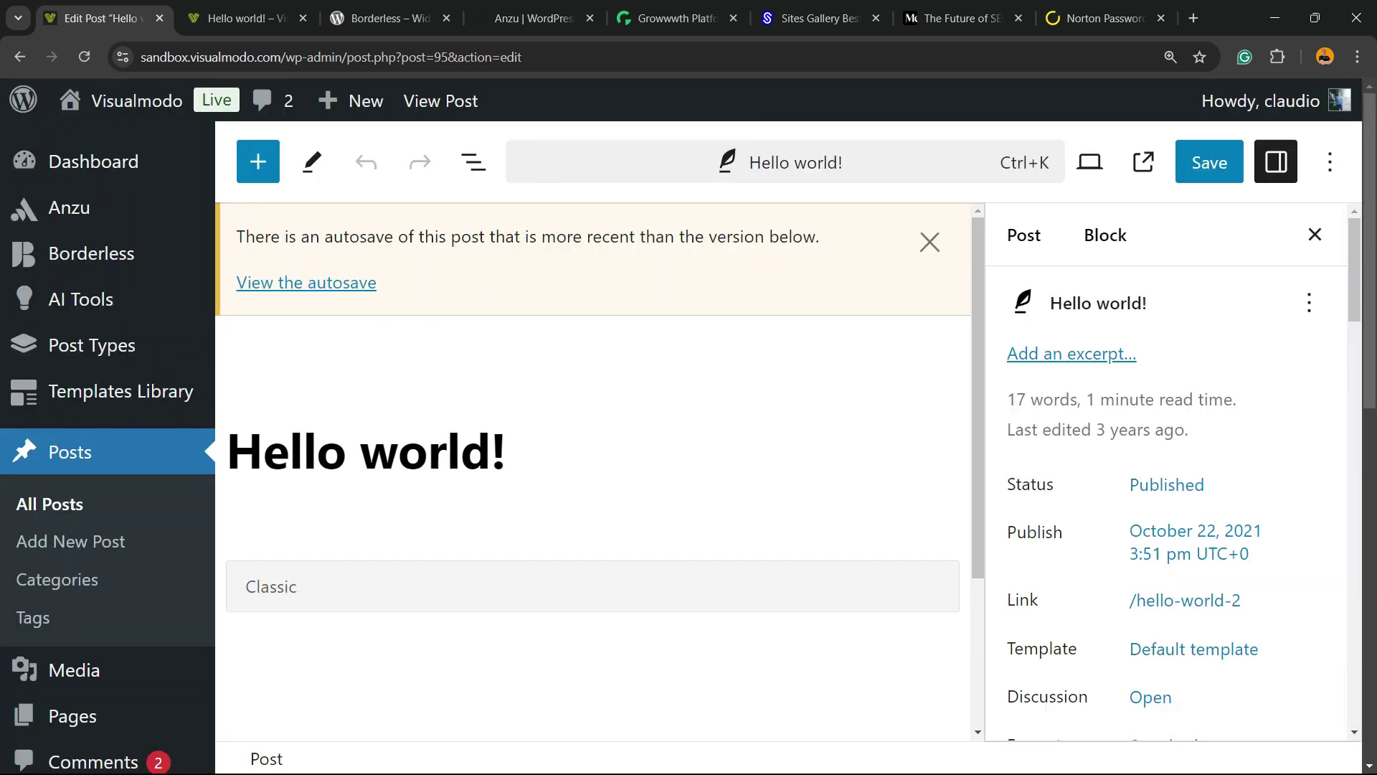
left_click(930, 242)
left_click(431, 406)
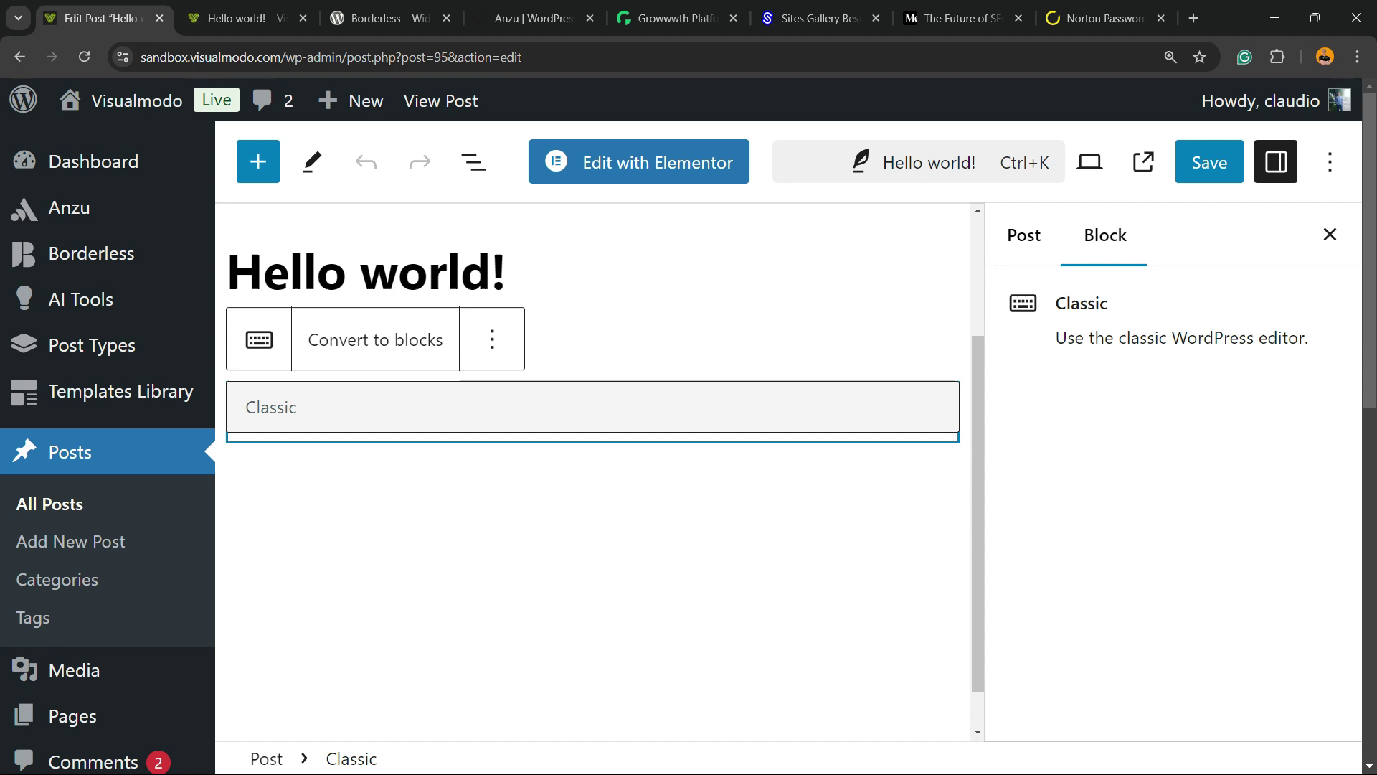
left_click(381, 341)
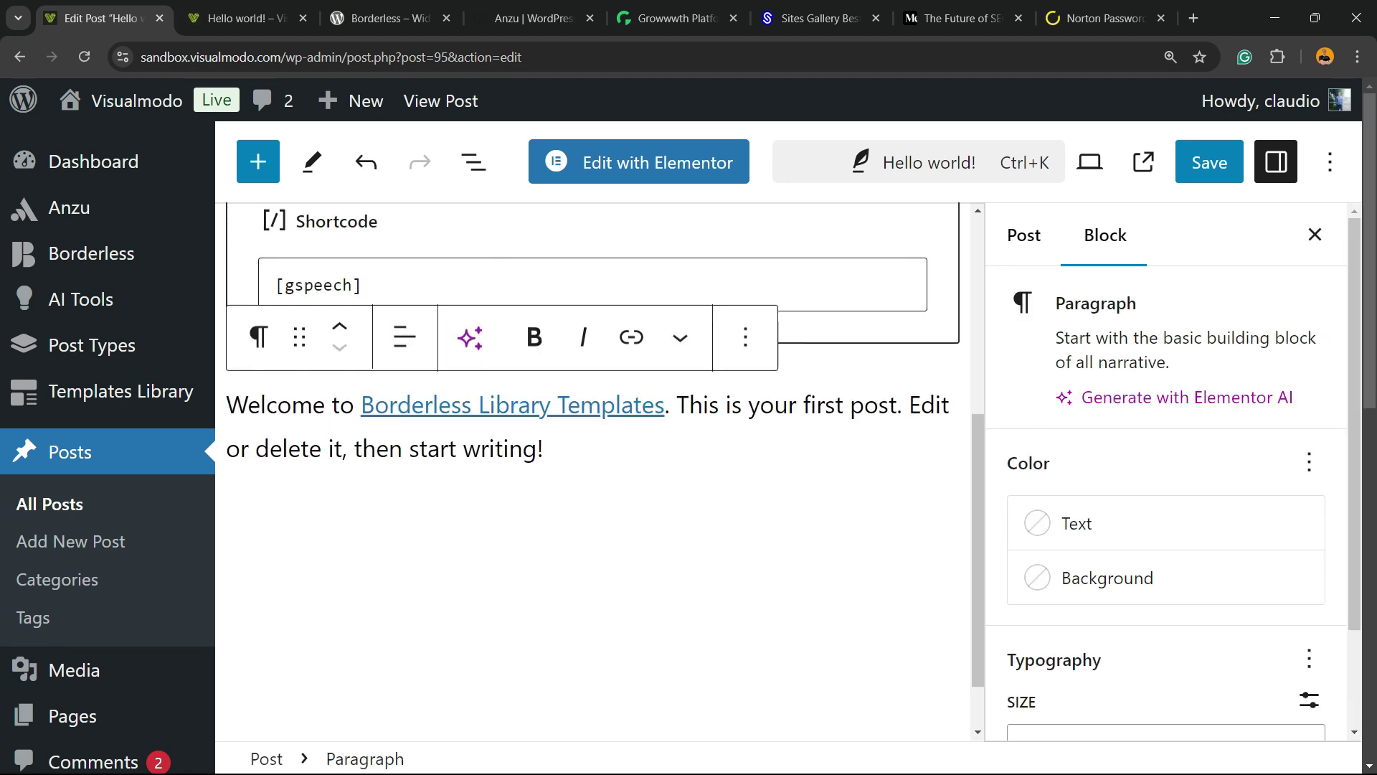
Save the post with the [gspeech] shortcode block, then delete that block
key("Escape")
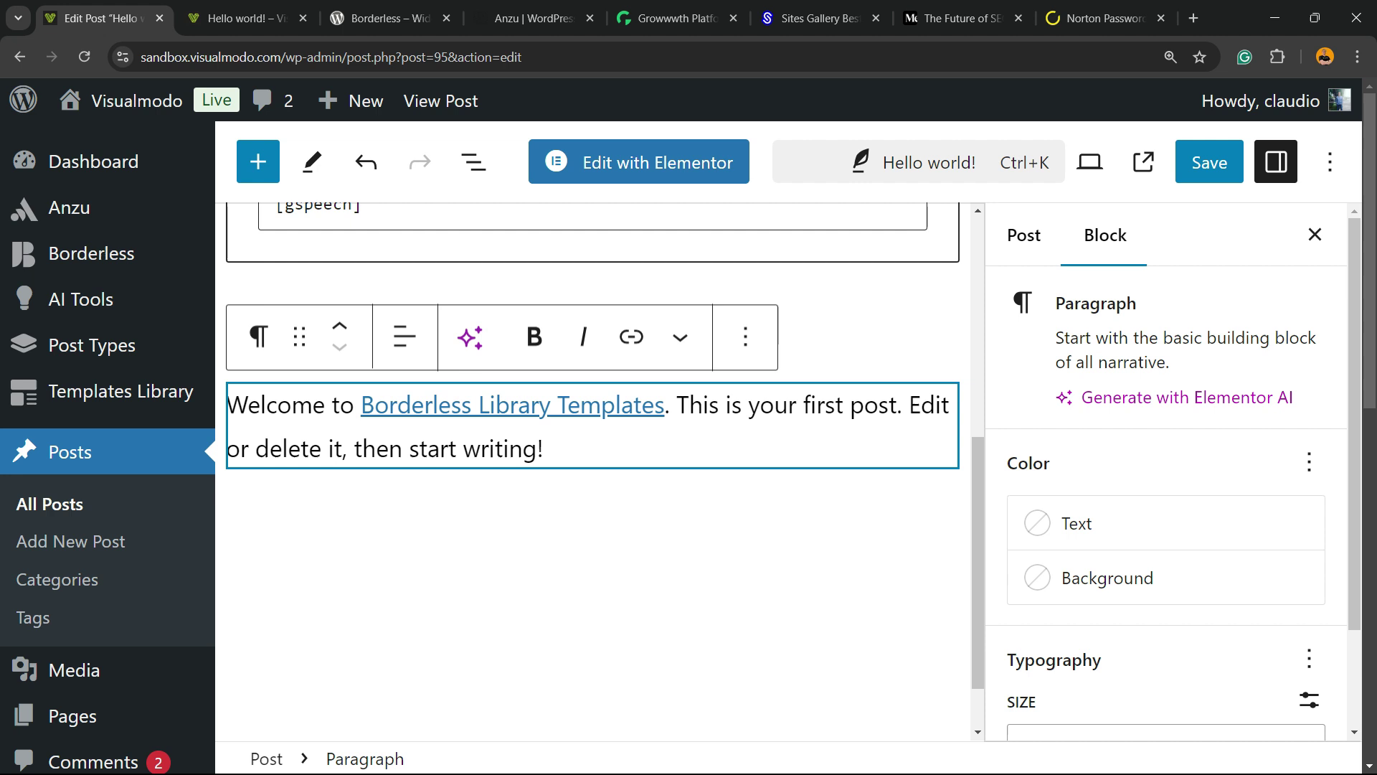
key("Return")
key("BackSpace")
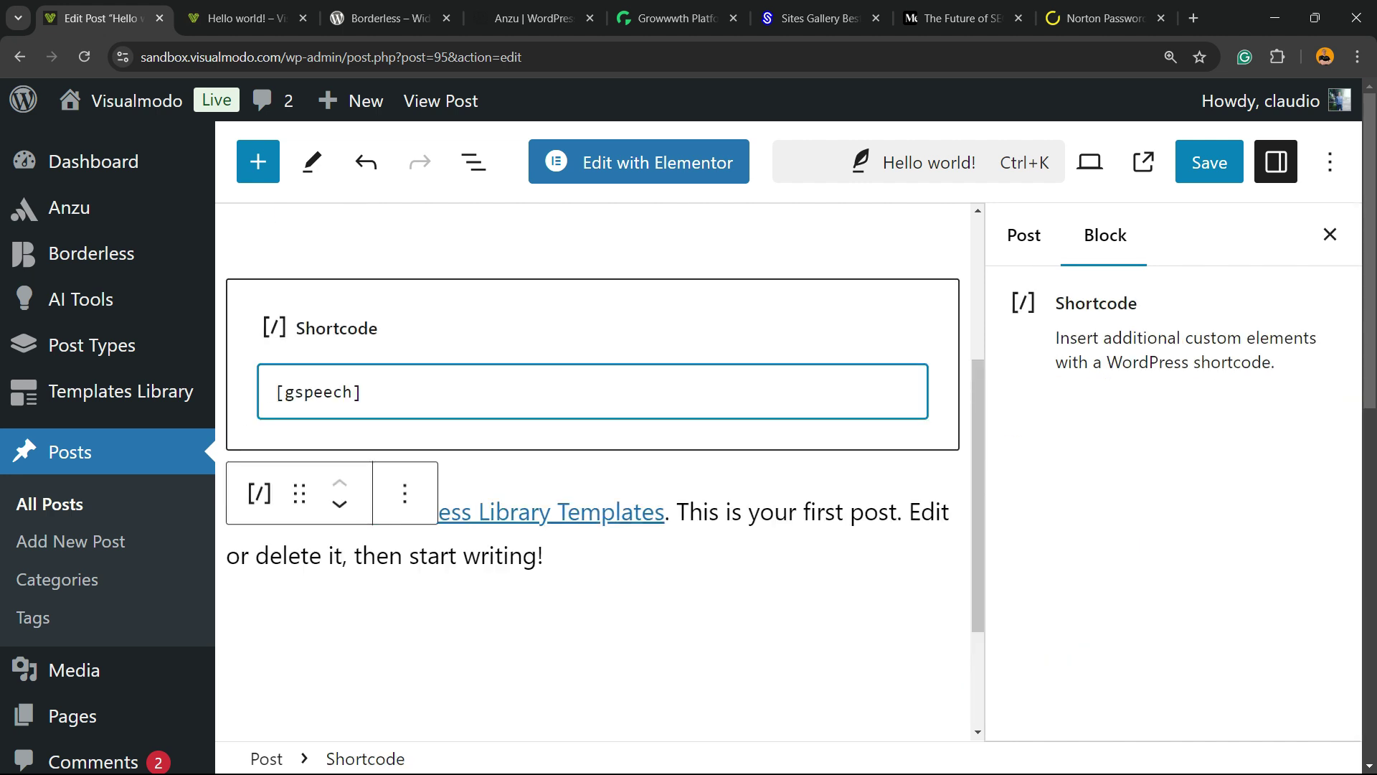
scroll(593, 467, "up", 3)
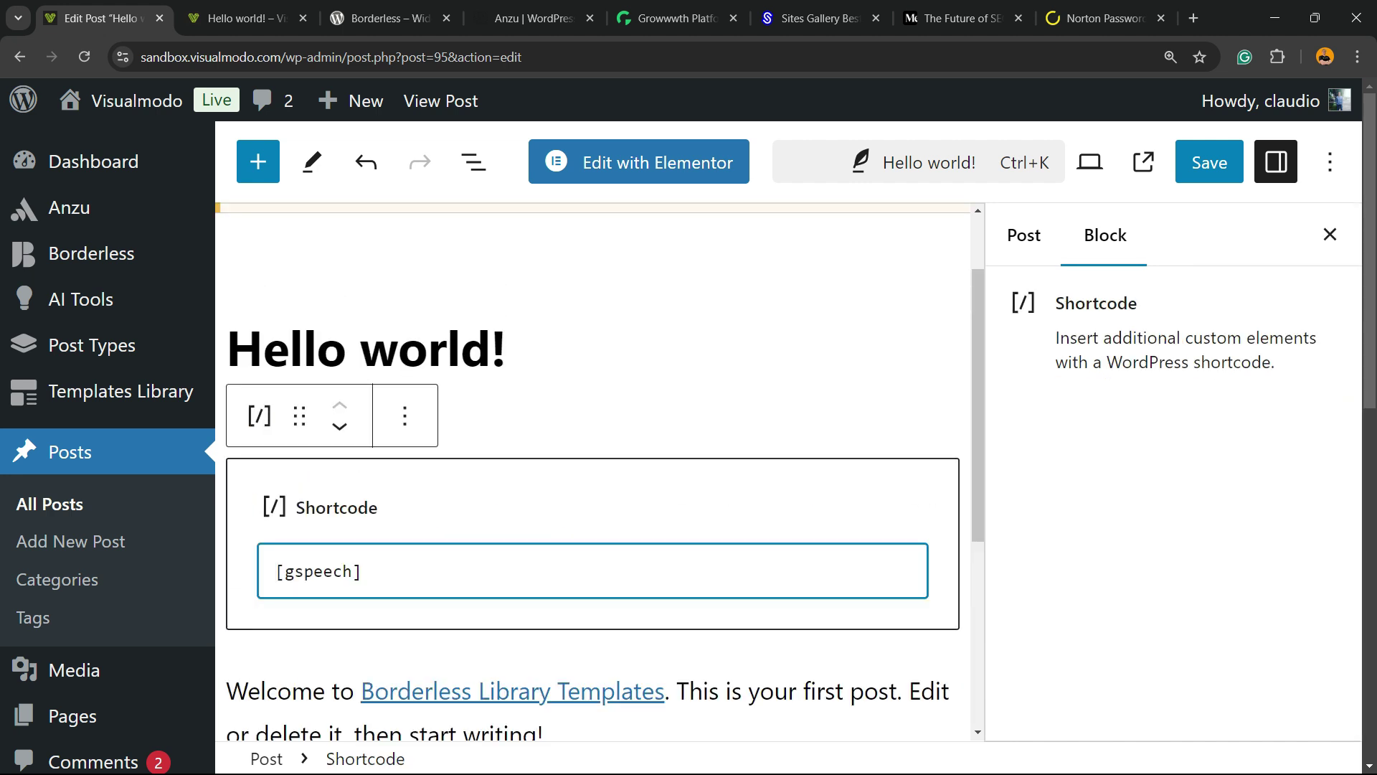
key("ctrl+s")
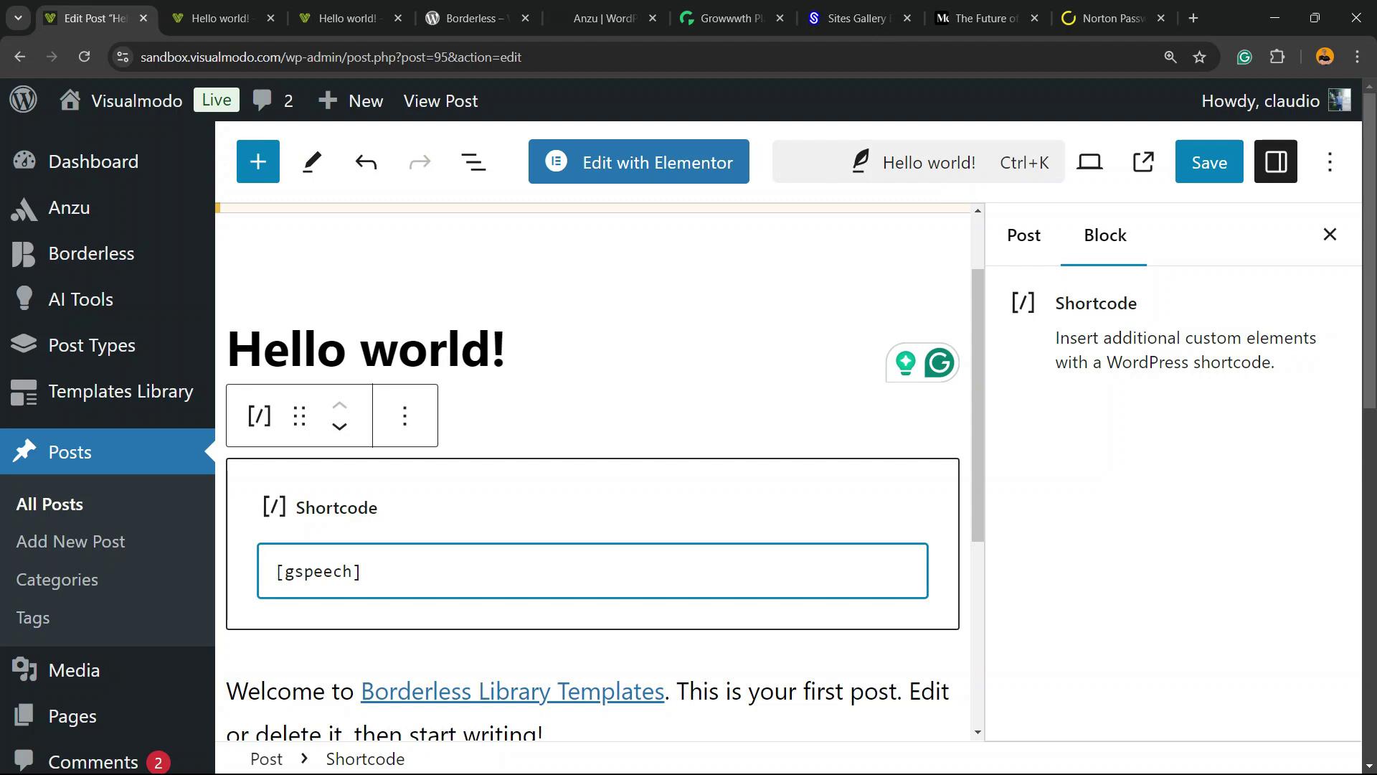
mouse_move(355, 100)
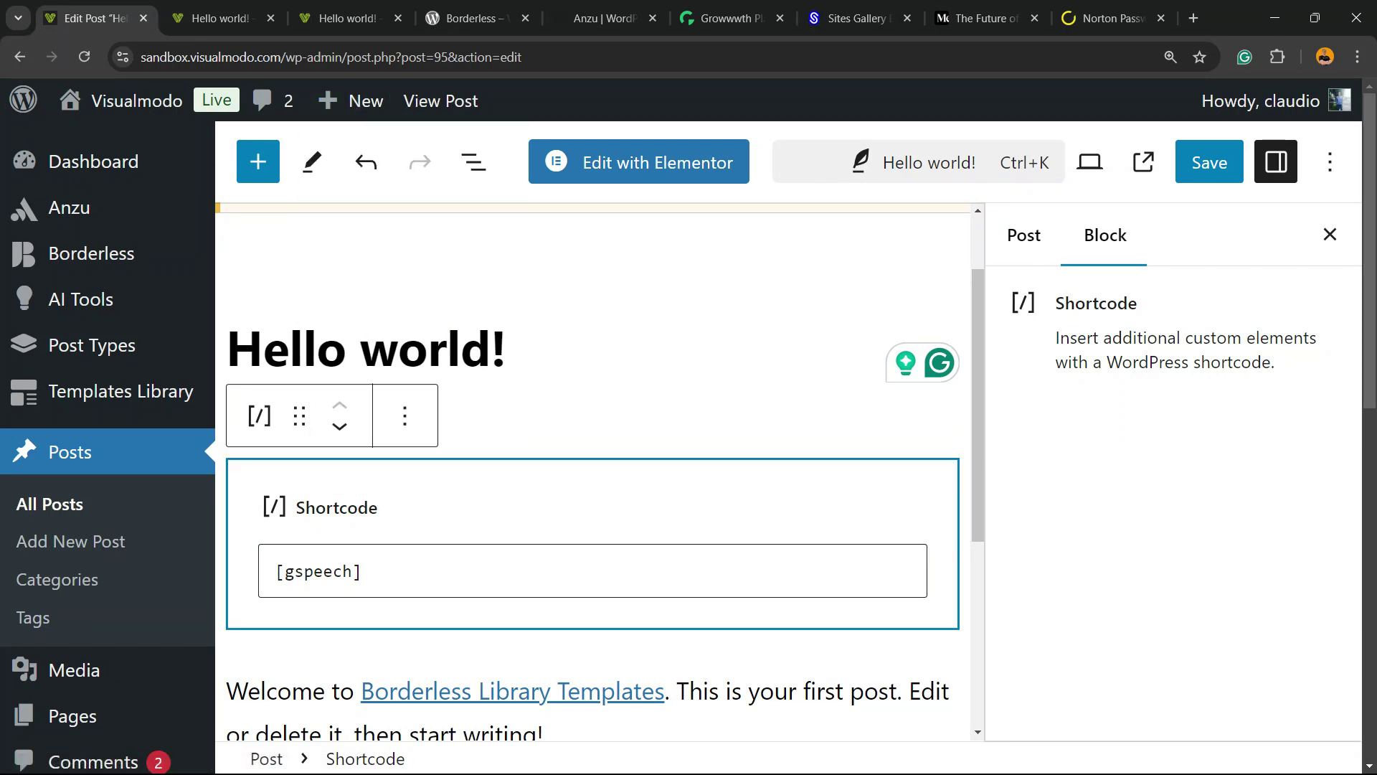
key("Delete")
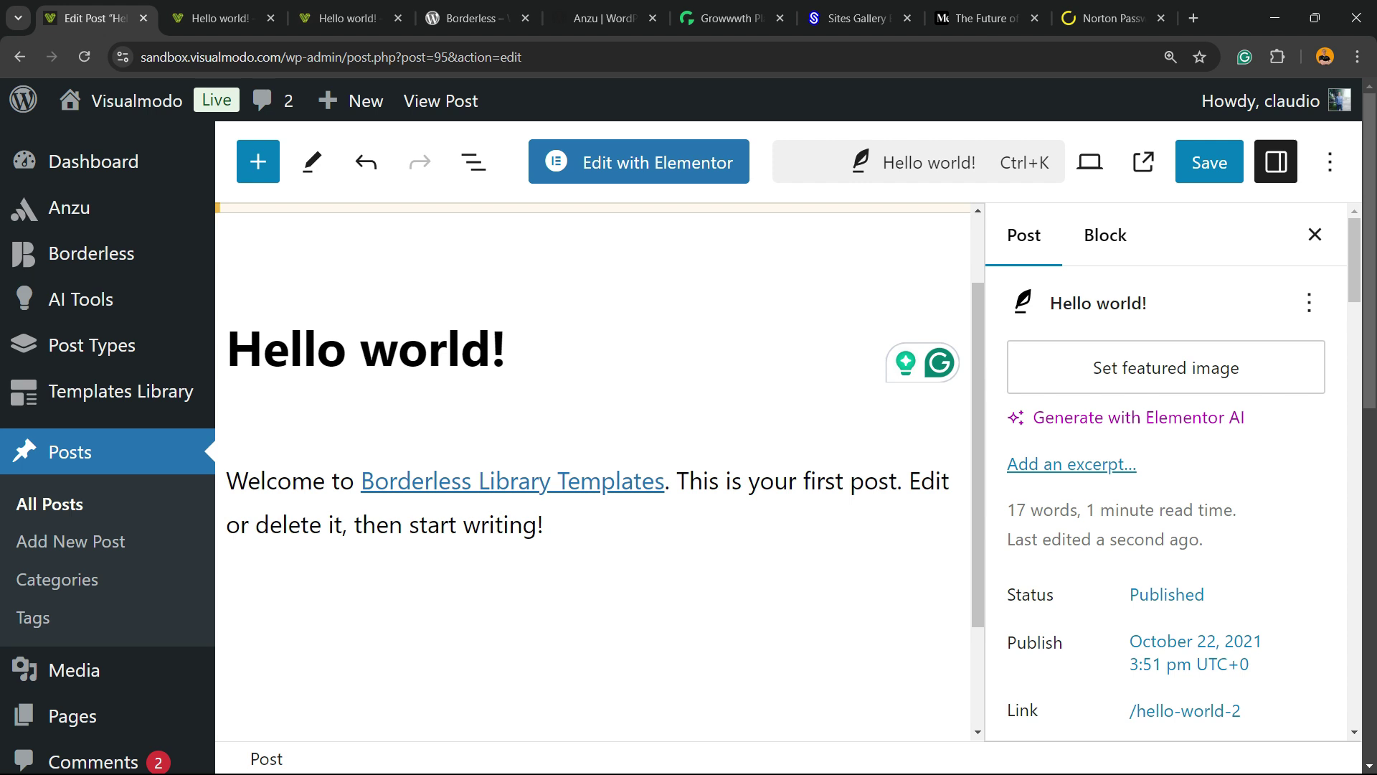
On the live Hello world! post, select the first paragraph and play it with GSpeech
key("ctrl+Tab")
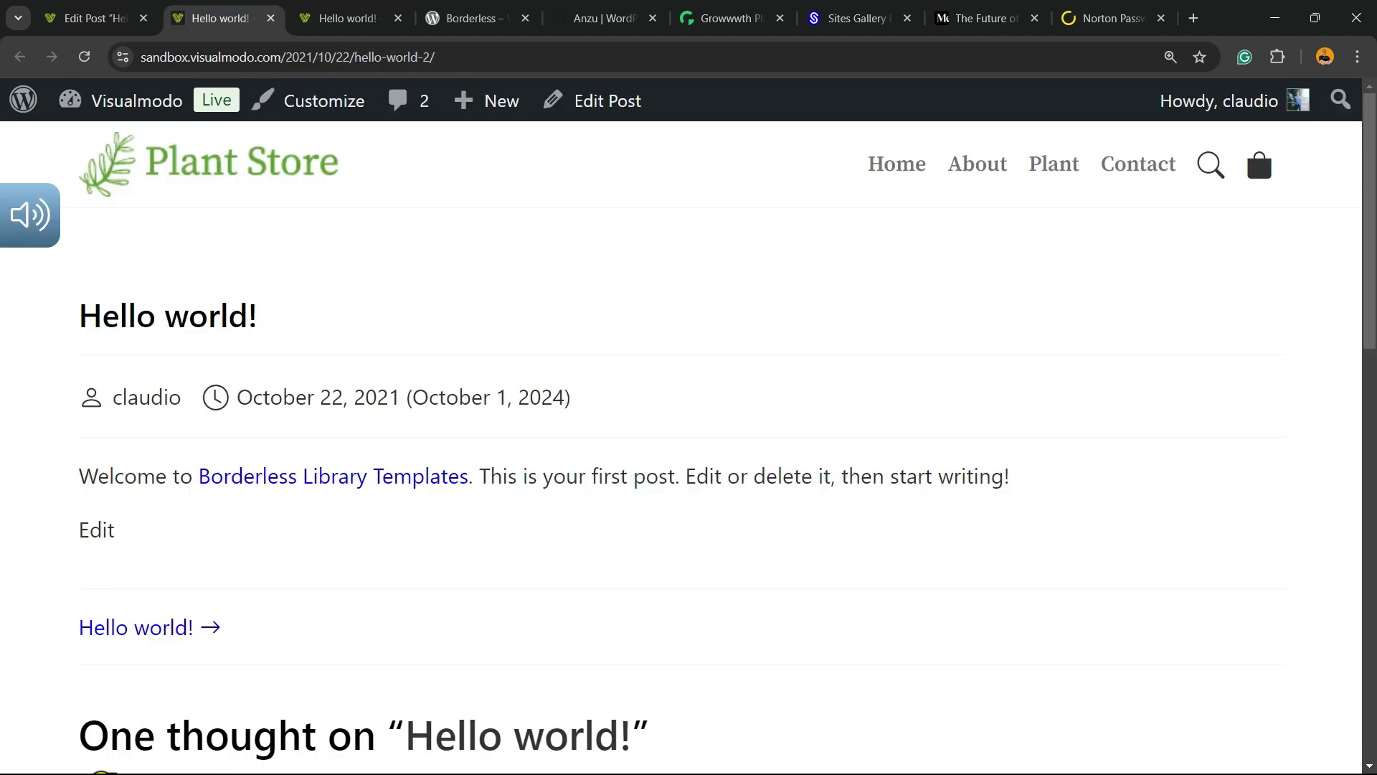
scroll(681, 431, "down", 6)
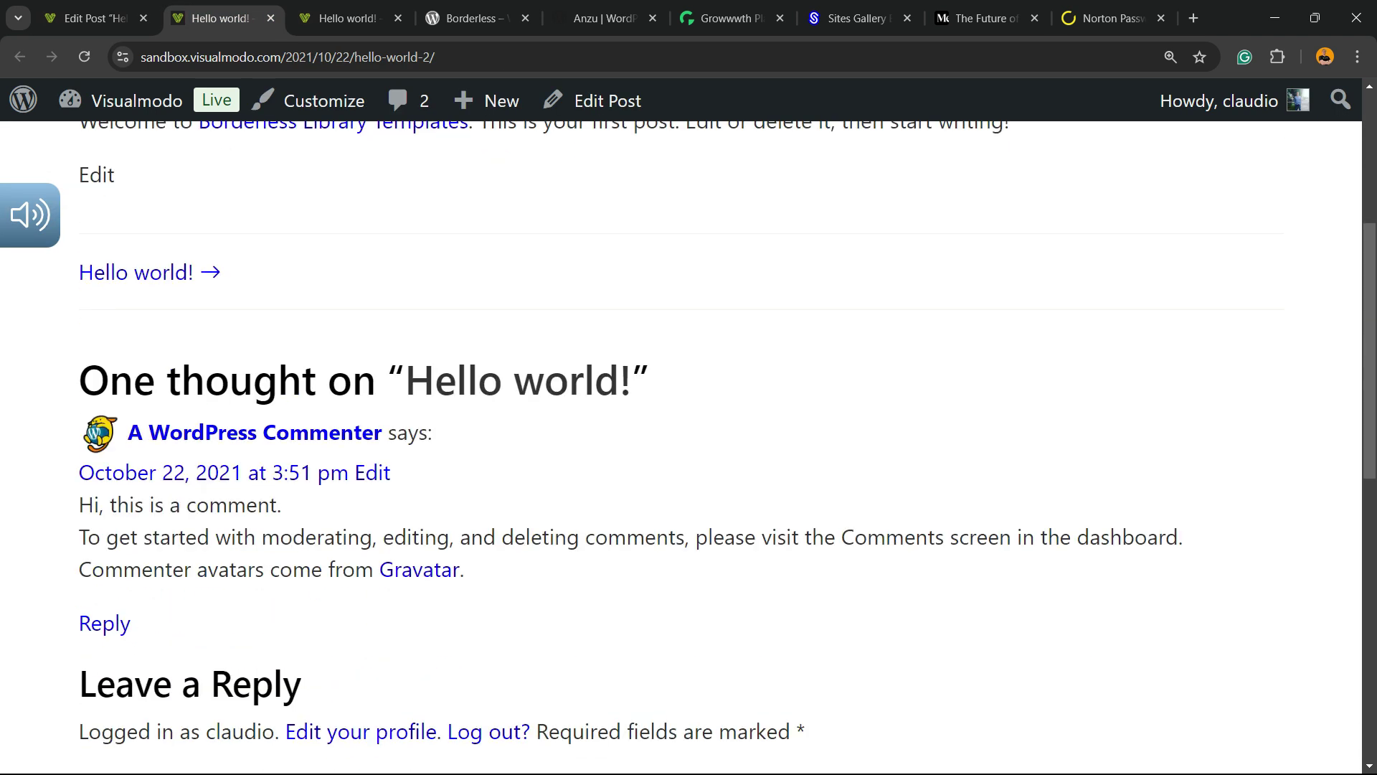
scroll(681, 430, "up", 6)
scroll(333, 476, "down", 3)
scroll(333, 477, "up", 3)
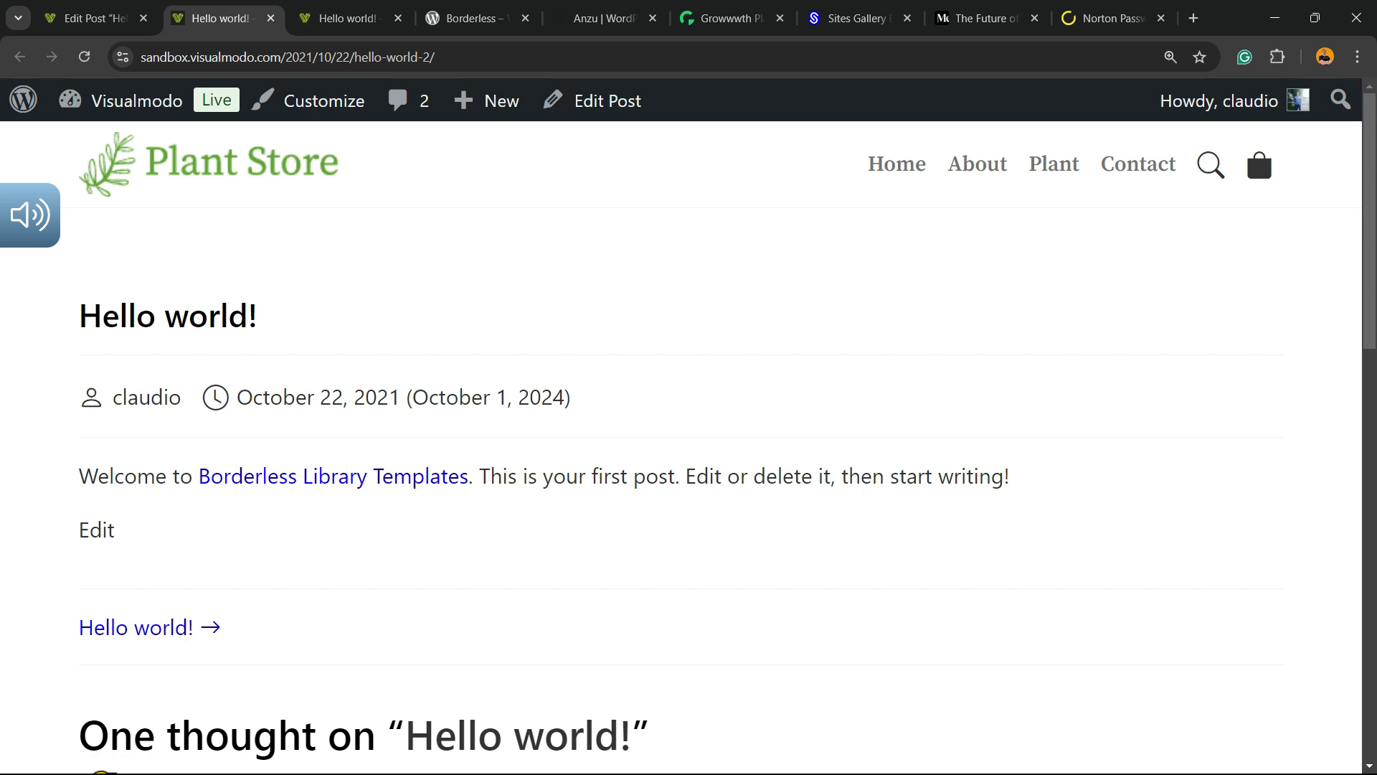
mouse_move(30, 214)
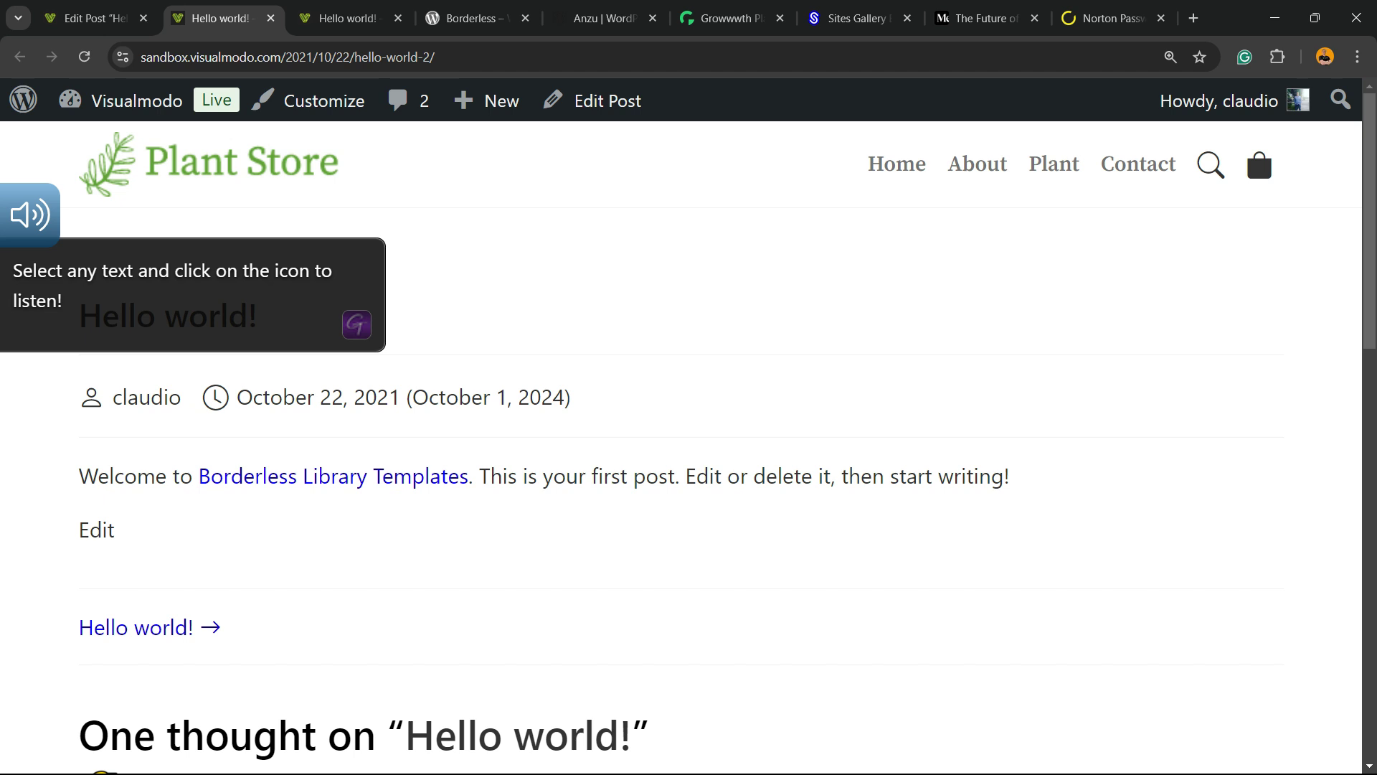
left_click_drag(79, 476, 1010, 477)
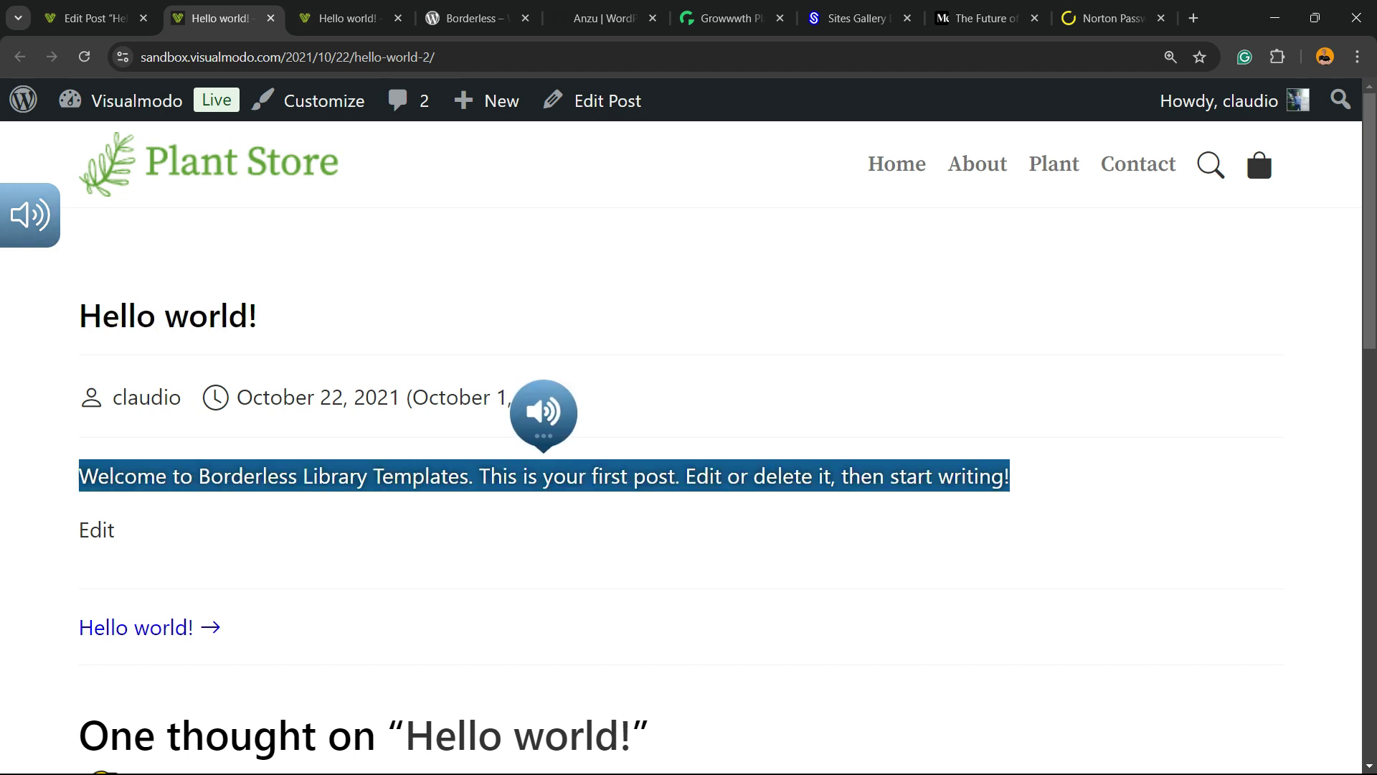
left_click(552, 415)
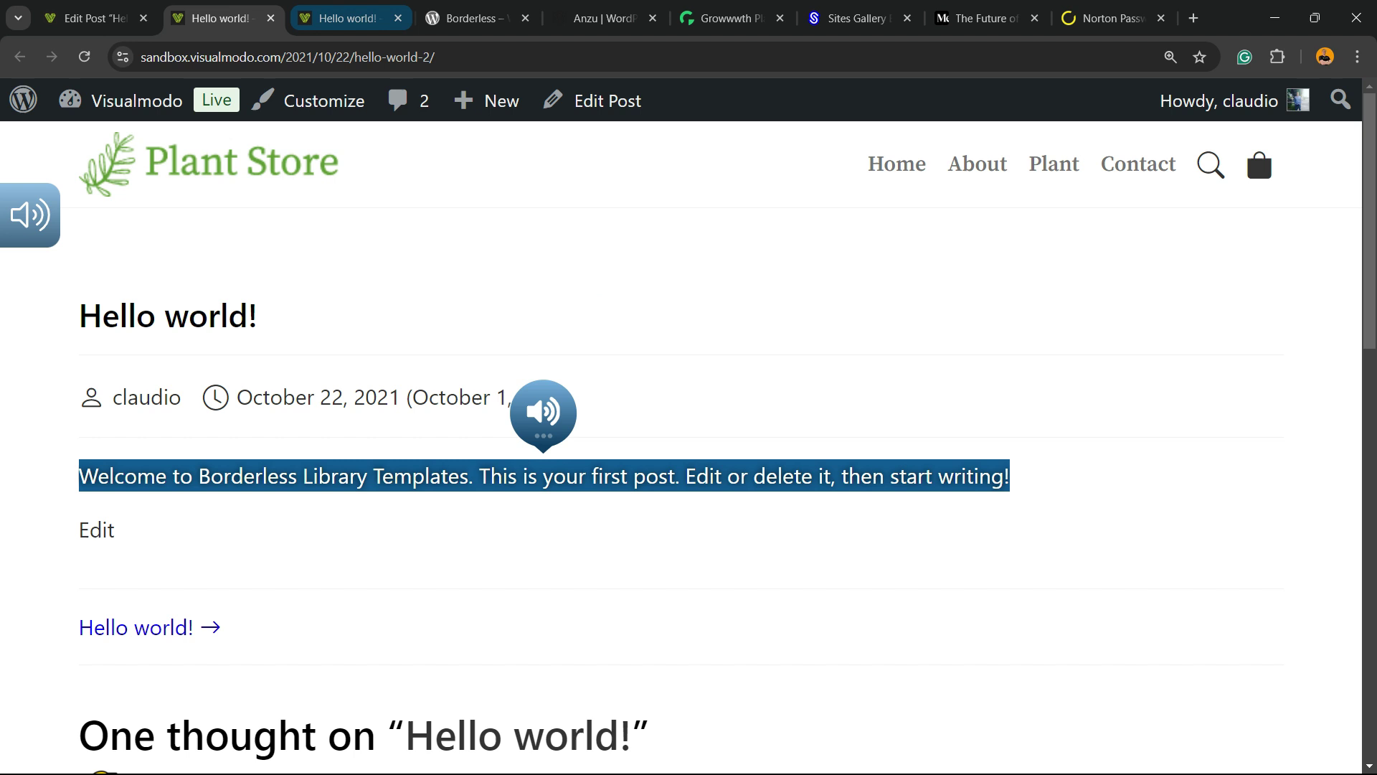
Leave the post editor without saving and open the GSpeech plugin Dashboard
left_click(93, 18)
scroll(107, 431, "down", 10)
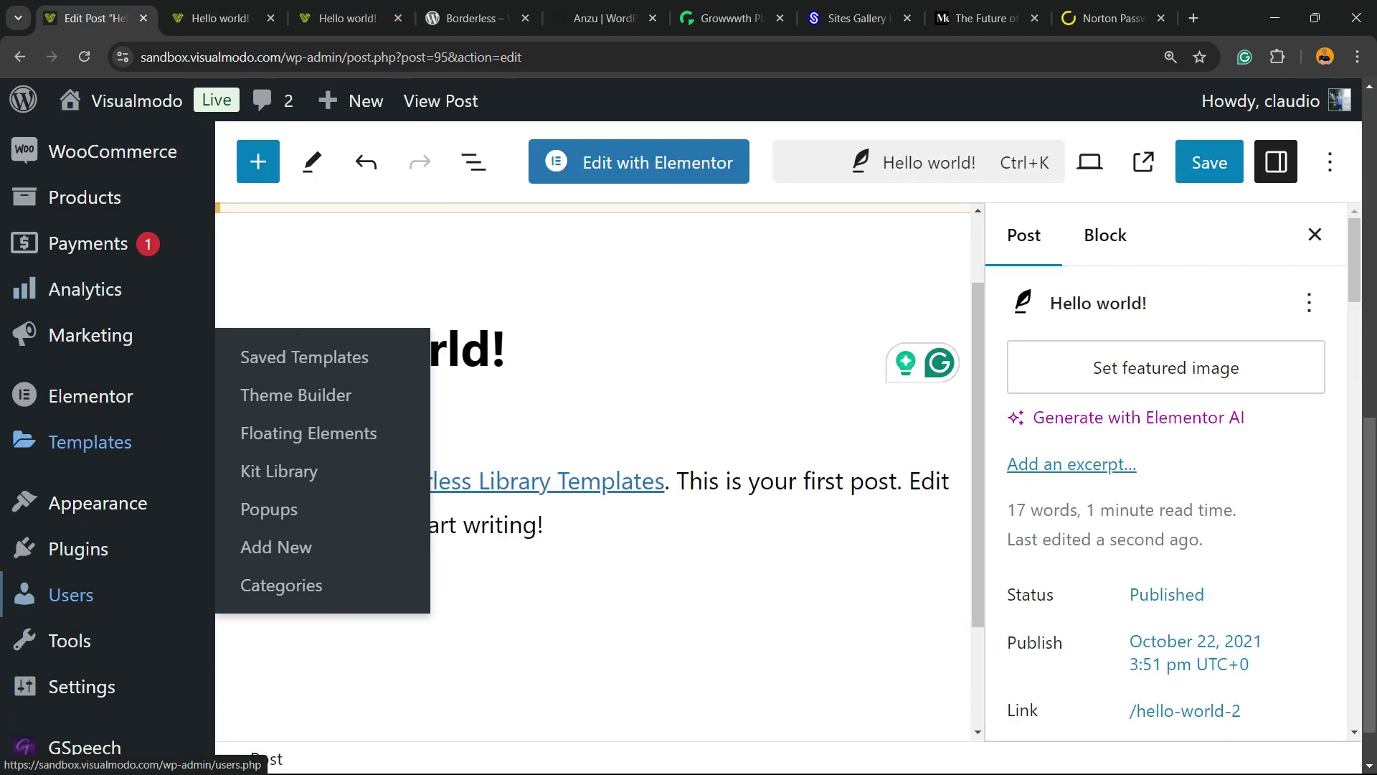
mouse_move(79, 657)
left_click(79, 689)
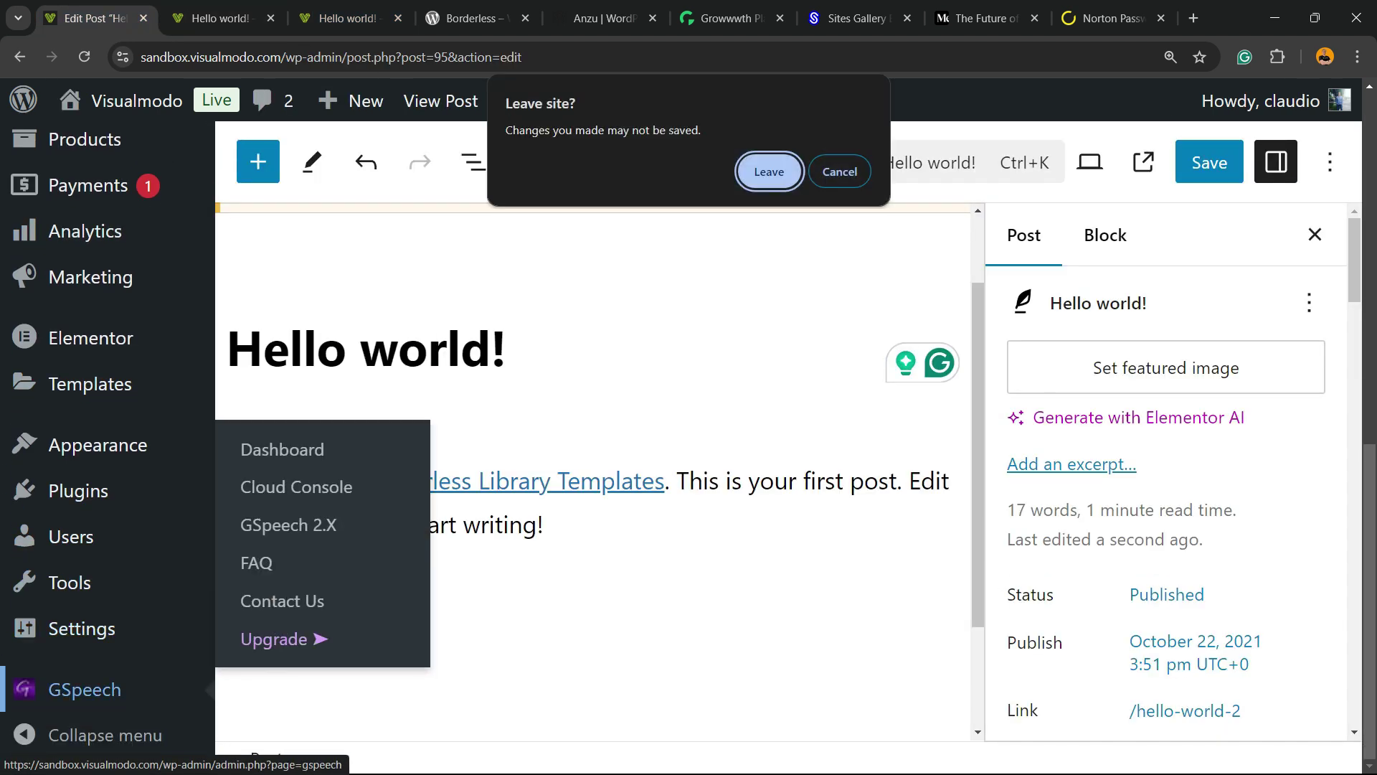
key("Return")
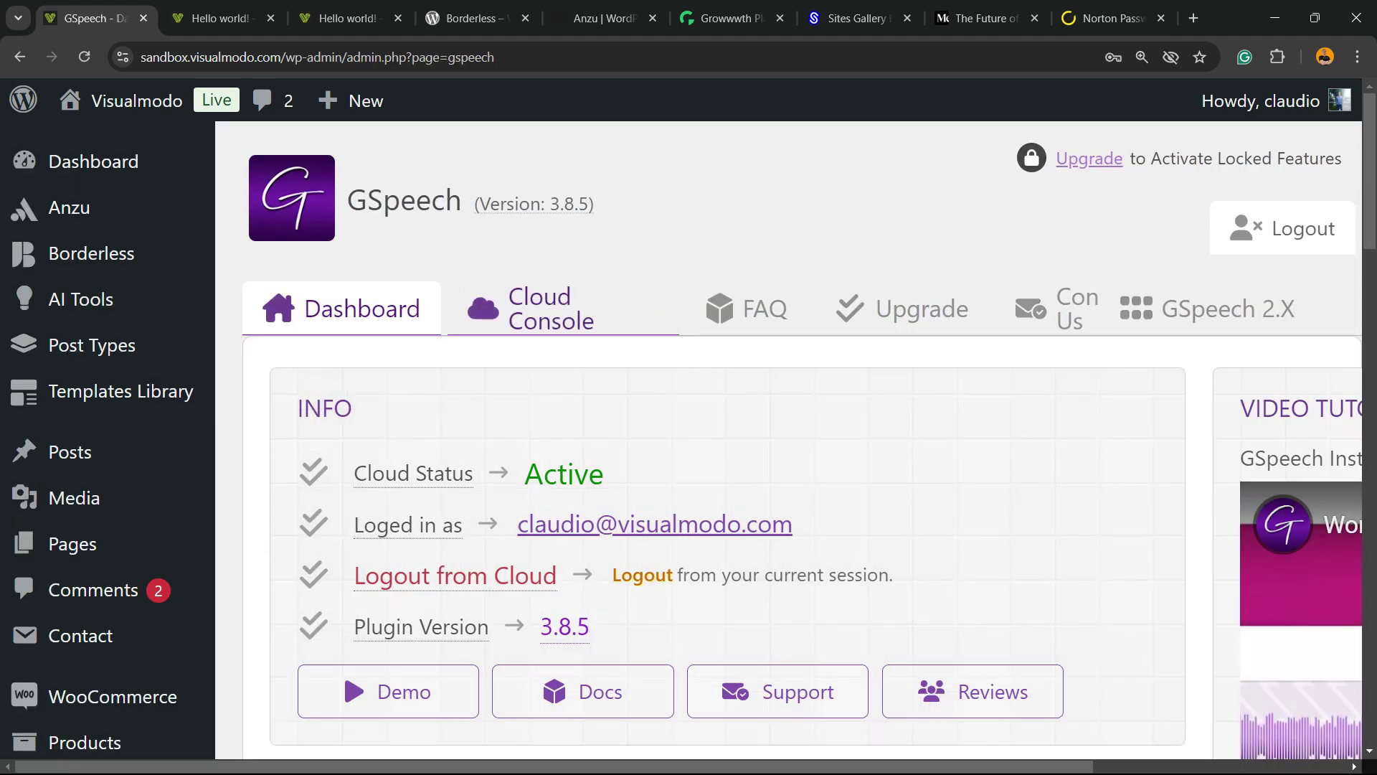
Scroll the GSpeech dashboard showing Cloud Status Active and version 3.8.5, then return up
scroll(495, 308, "down", 5)
scroll(502, 395, "down", 10)
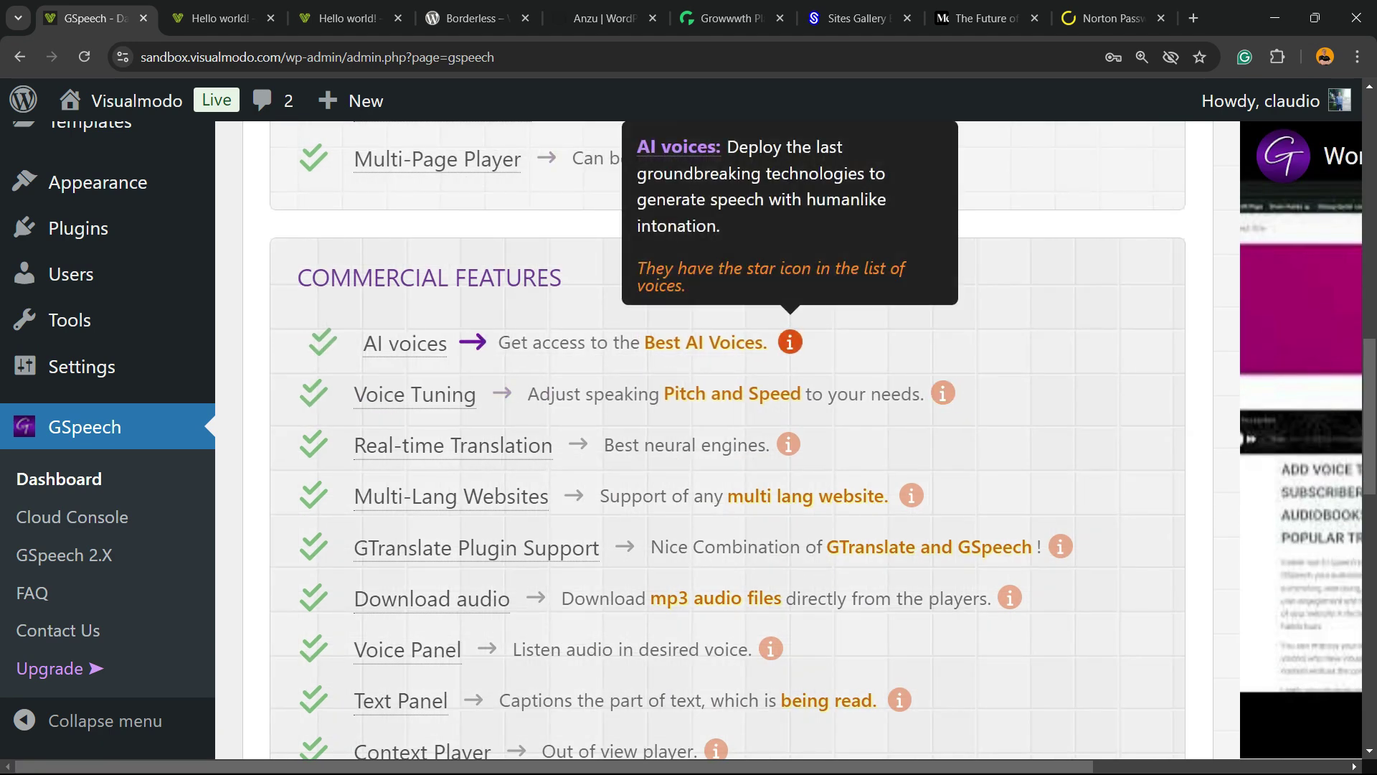
scroll(781, 359, "down", 2)
scroll(1069, 367, "down", 5)
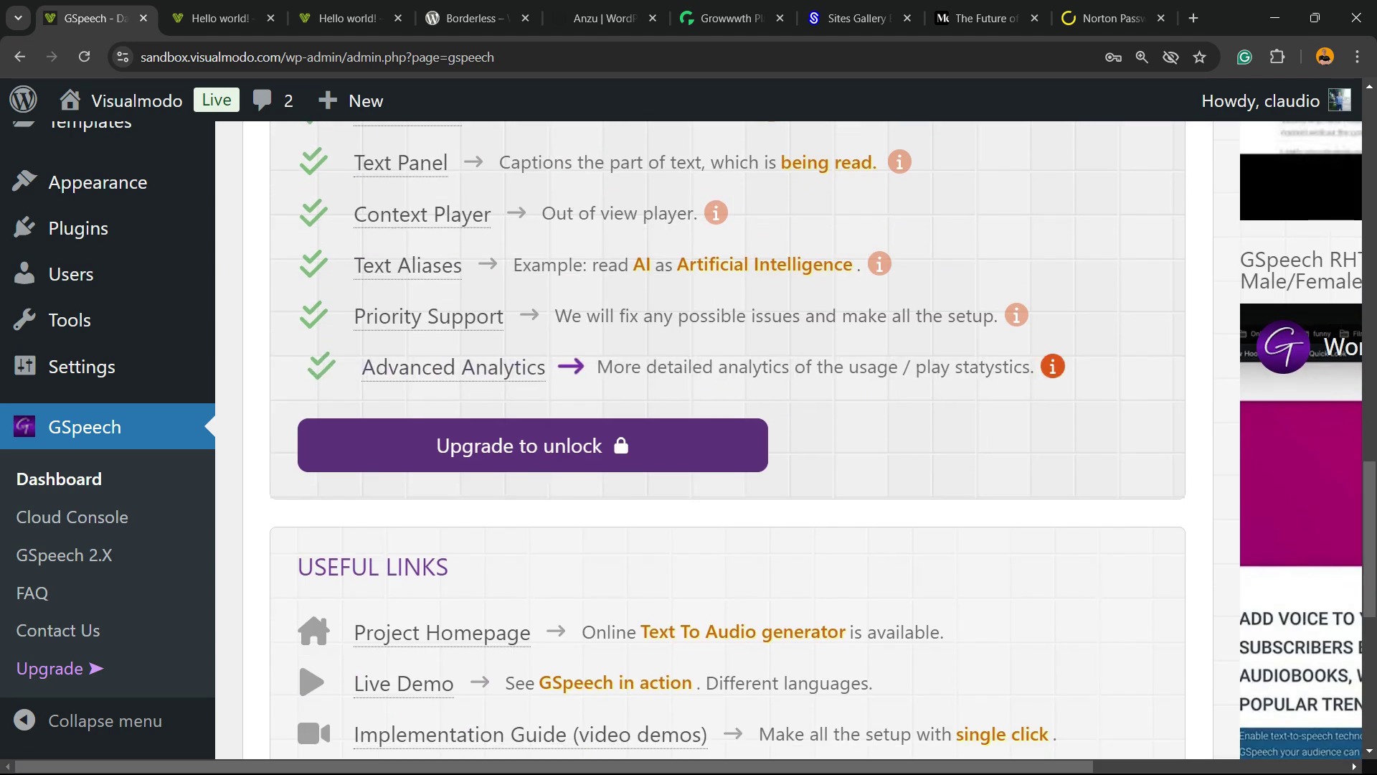
scroll(1062, 366, "down", 5)
scroll(789, 430, "up", 20)
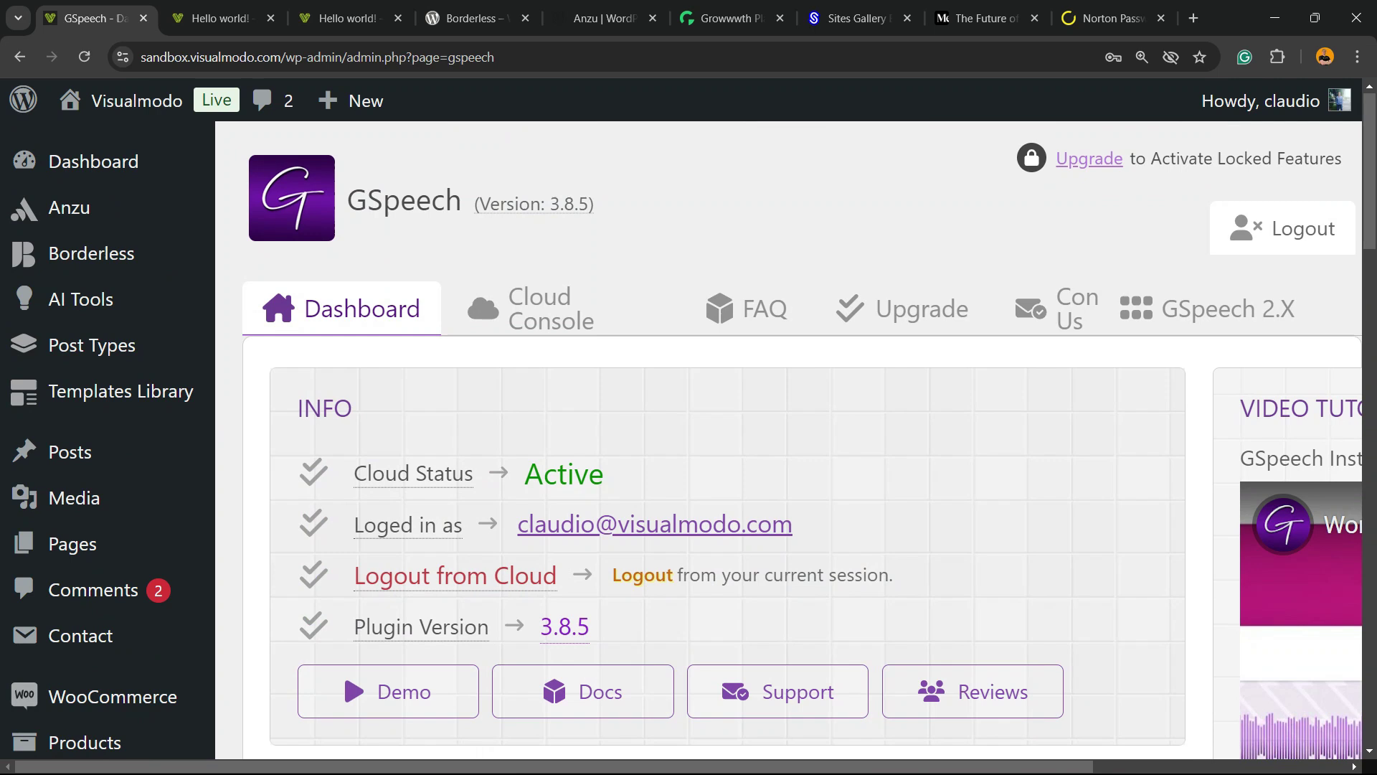
Open the GSpeech Cloud Console widget list, zoomed out to see the whole table
left_click(531, 308)
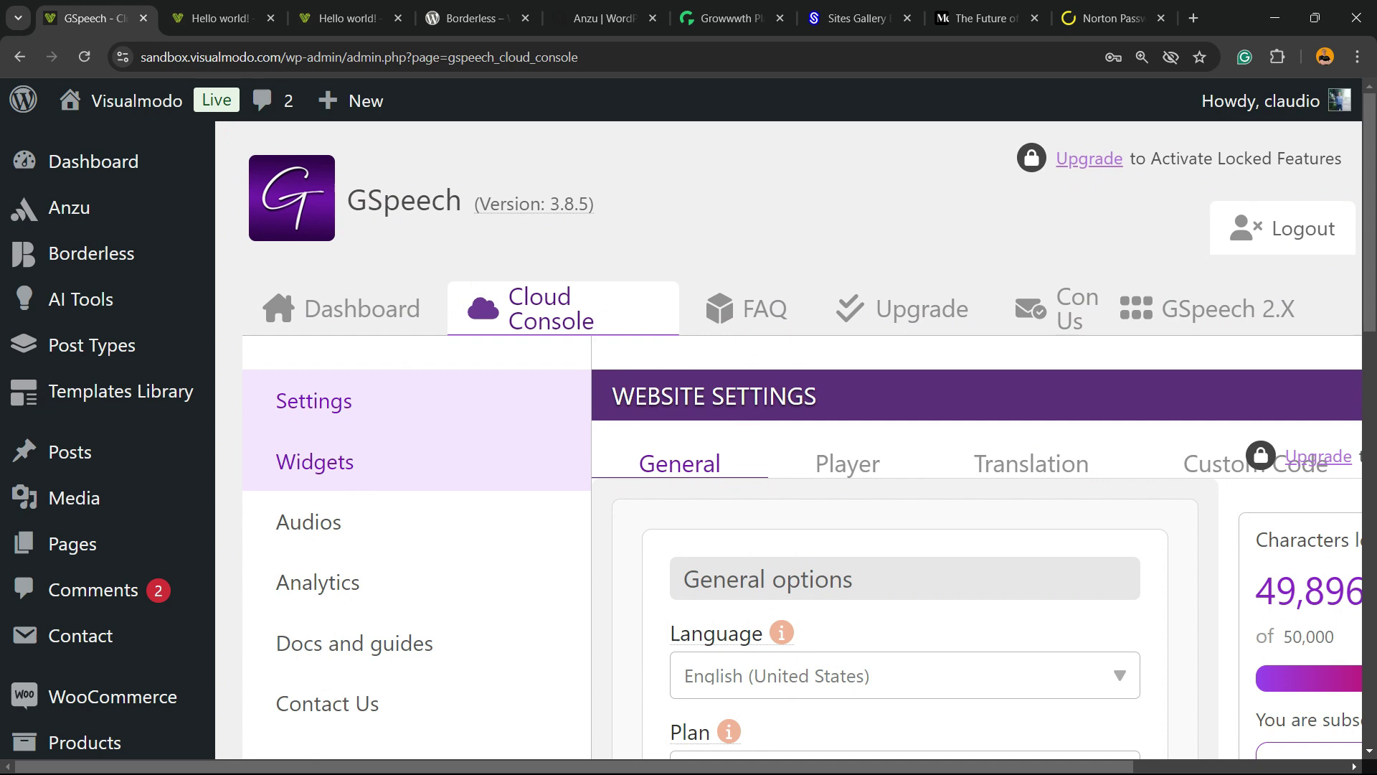
left_click(315, 461)
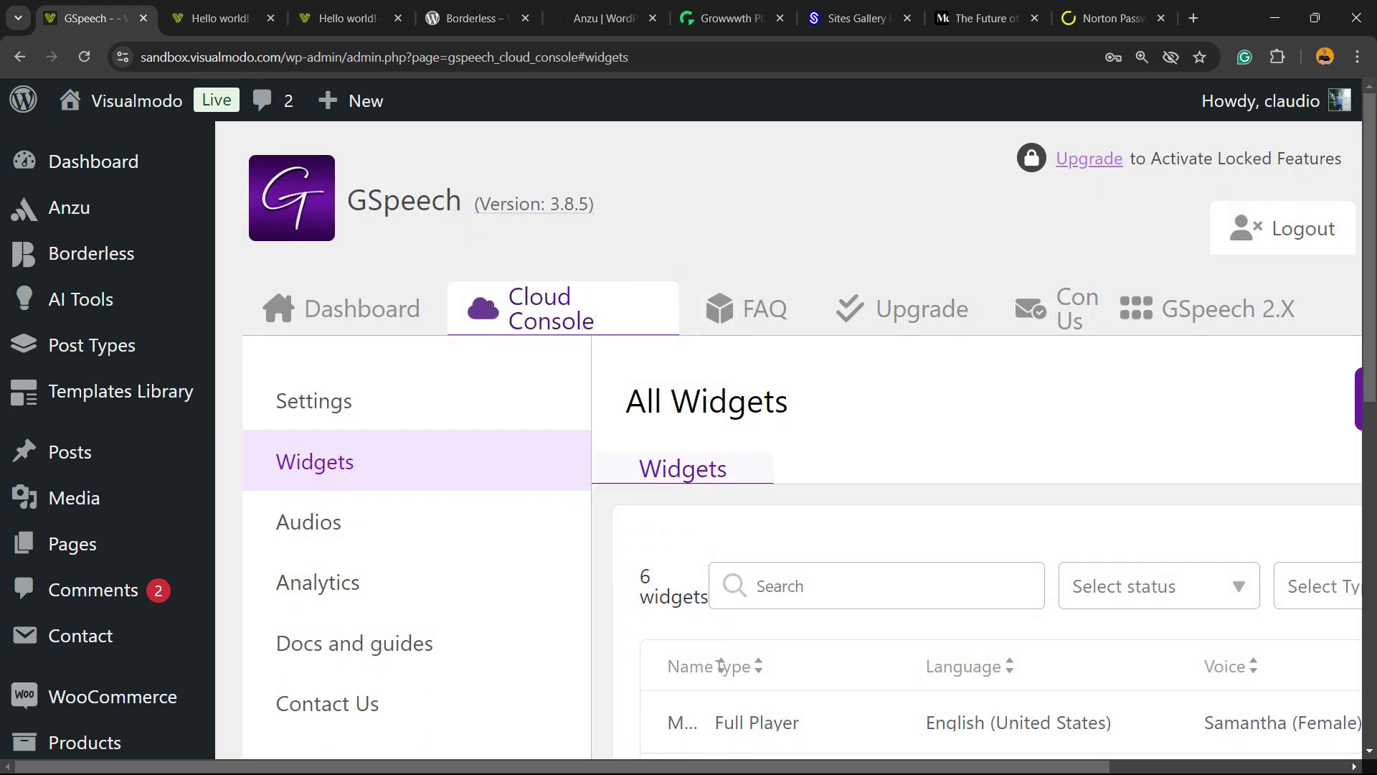
scroll(626, 440, "down", 5)
key("ctrl+minus")
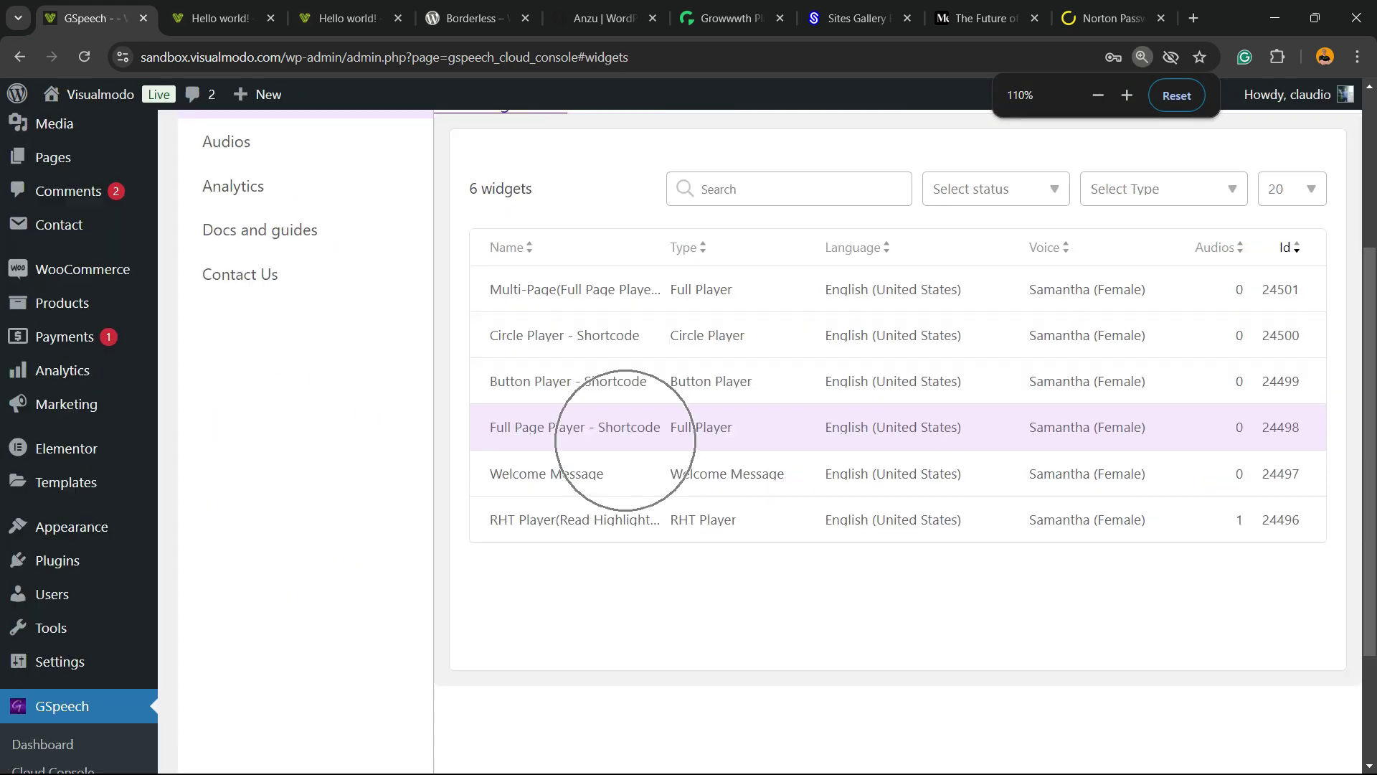
scroll(626, 440, "up", 3)
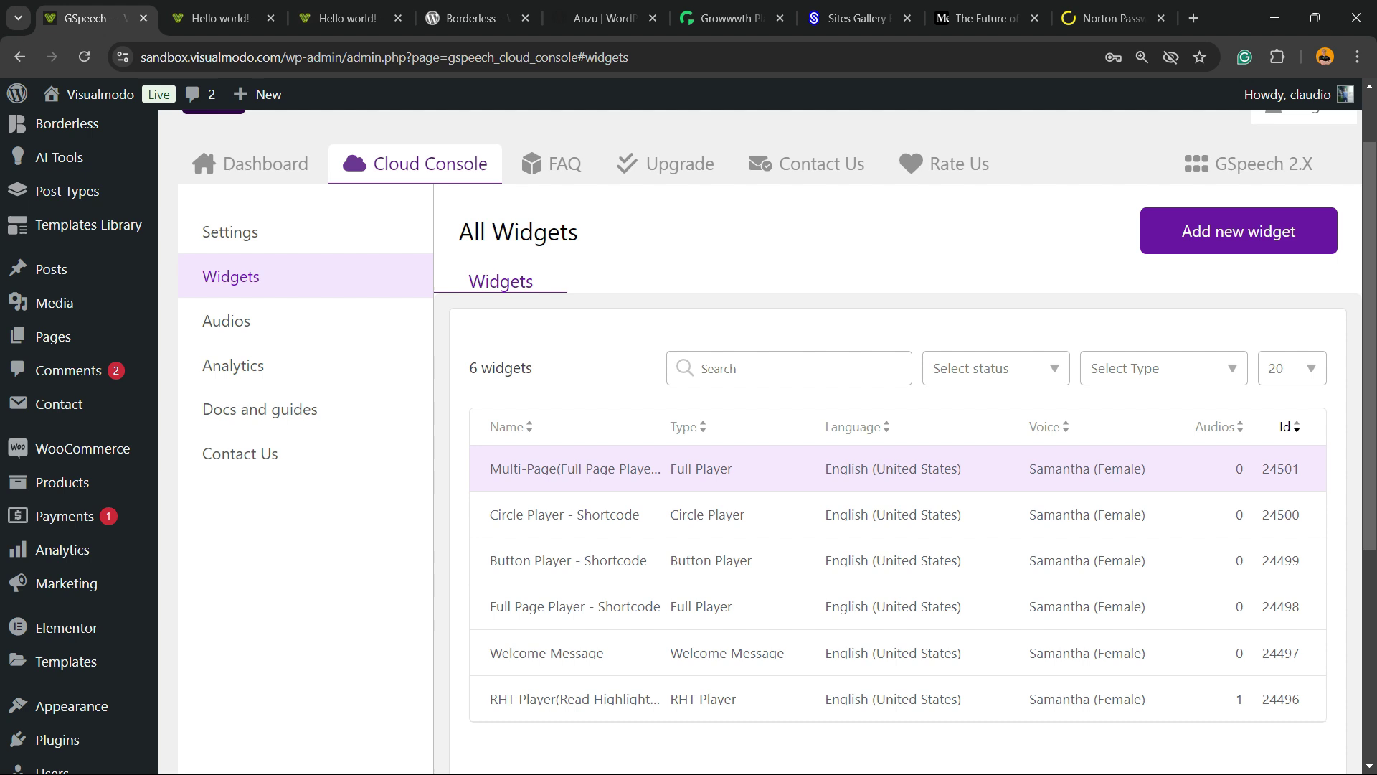
Review the Multi-Page widget's Design, Content, Player and Texts tabs, ending on Content
left_click(574, 468)
scroll(790, 430, "down", 3)
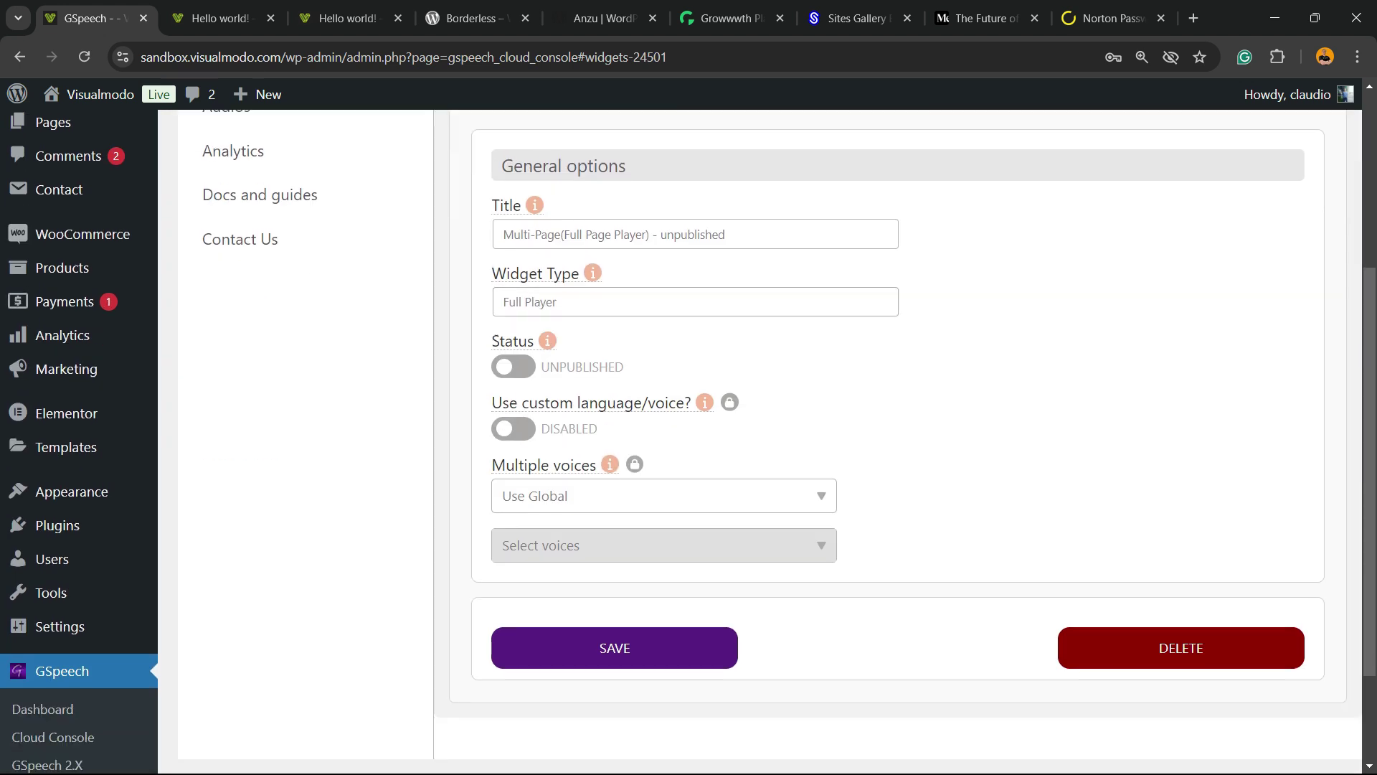
scroll(645, 370, "down", 2)
scroll(645, 370, "up", 6)
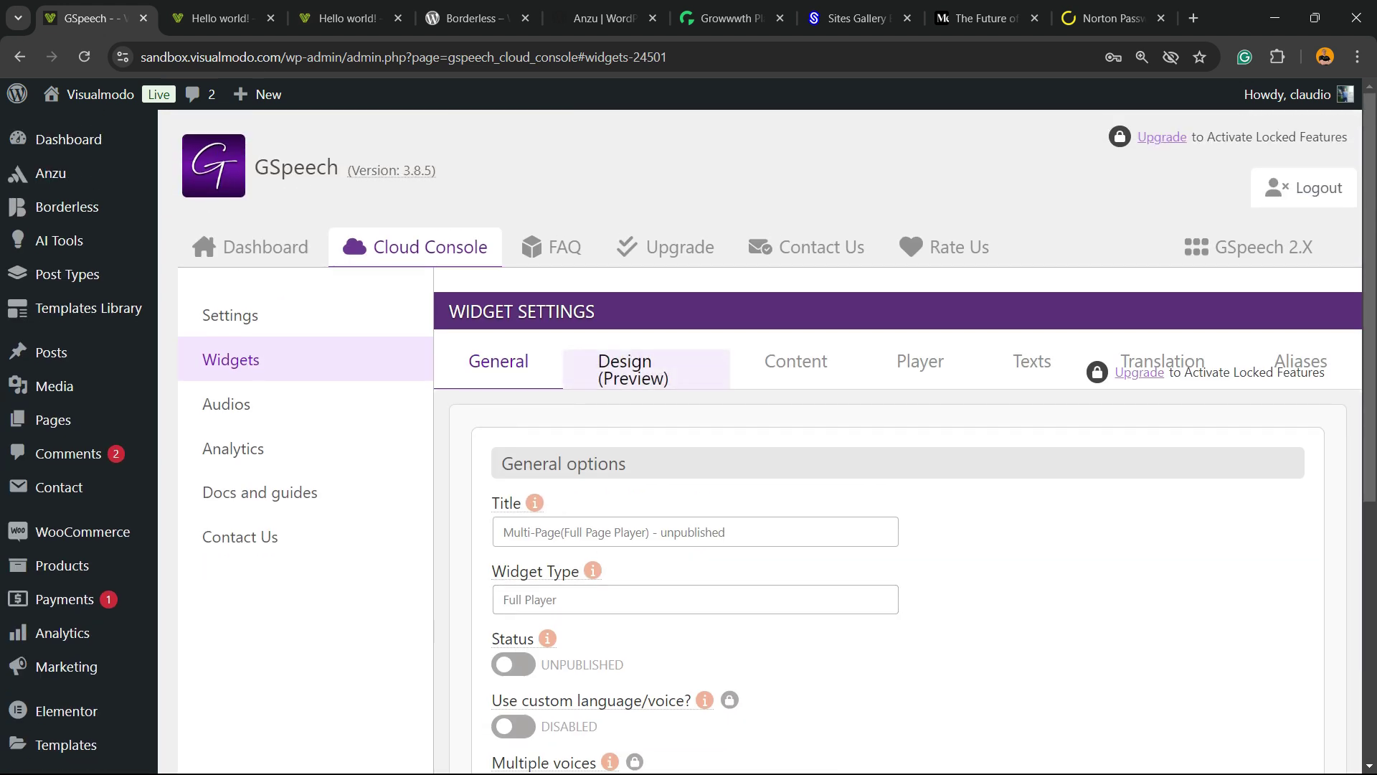
left_click(634, 370)
left_click(795, 362)
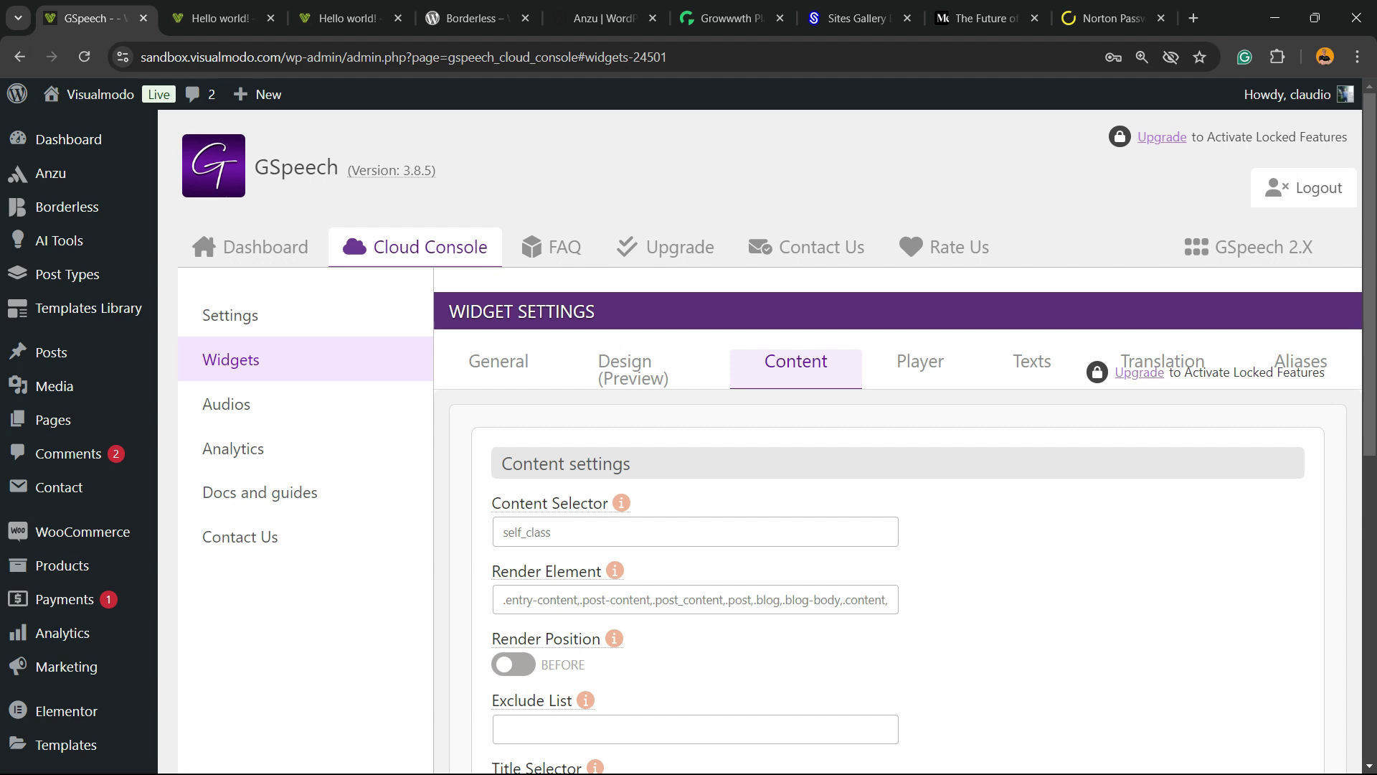
left_click(920, 362)
left_click(1032, 363)
left_click(920, 362)
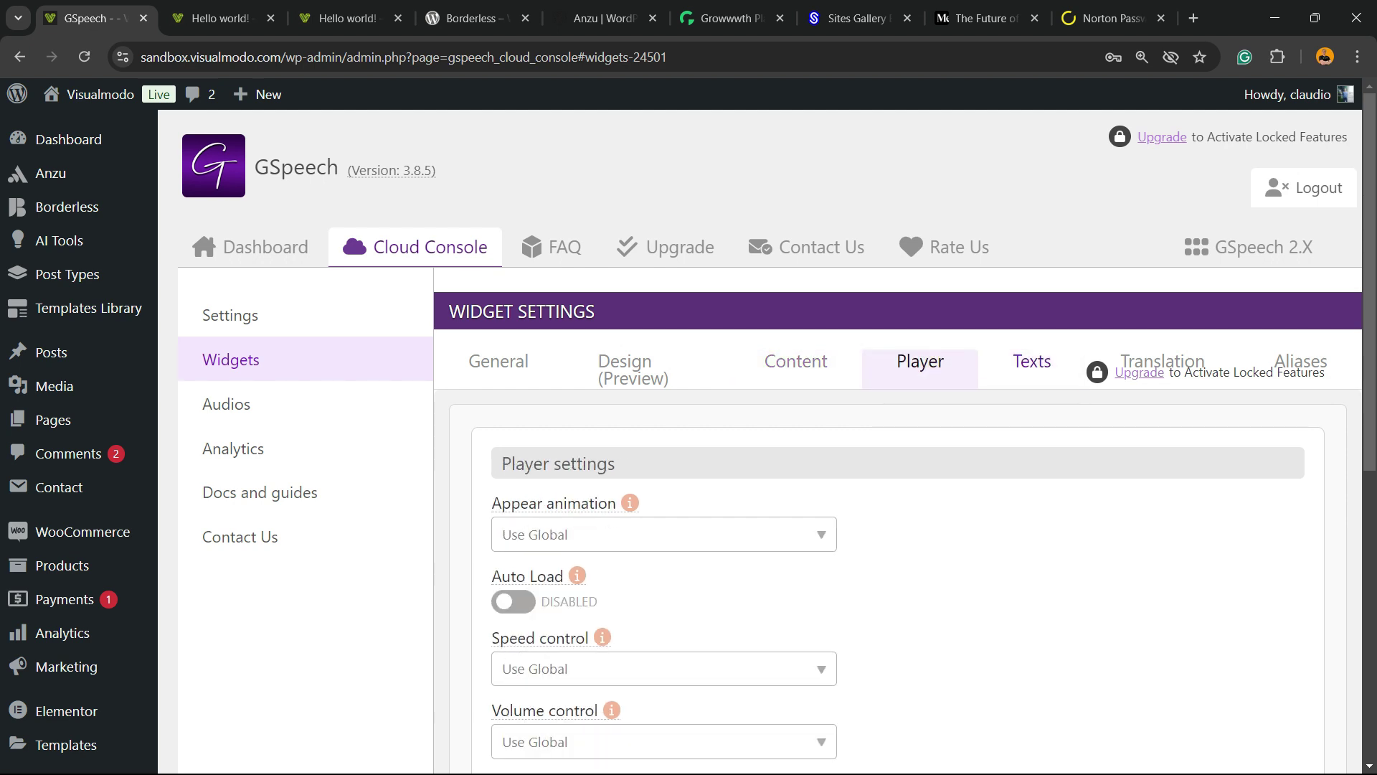
left_click(796, 362)
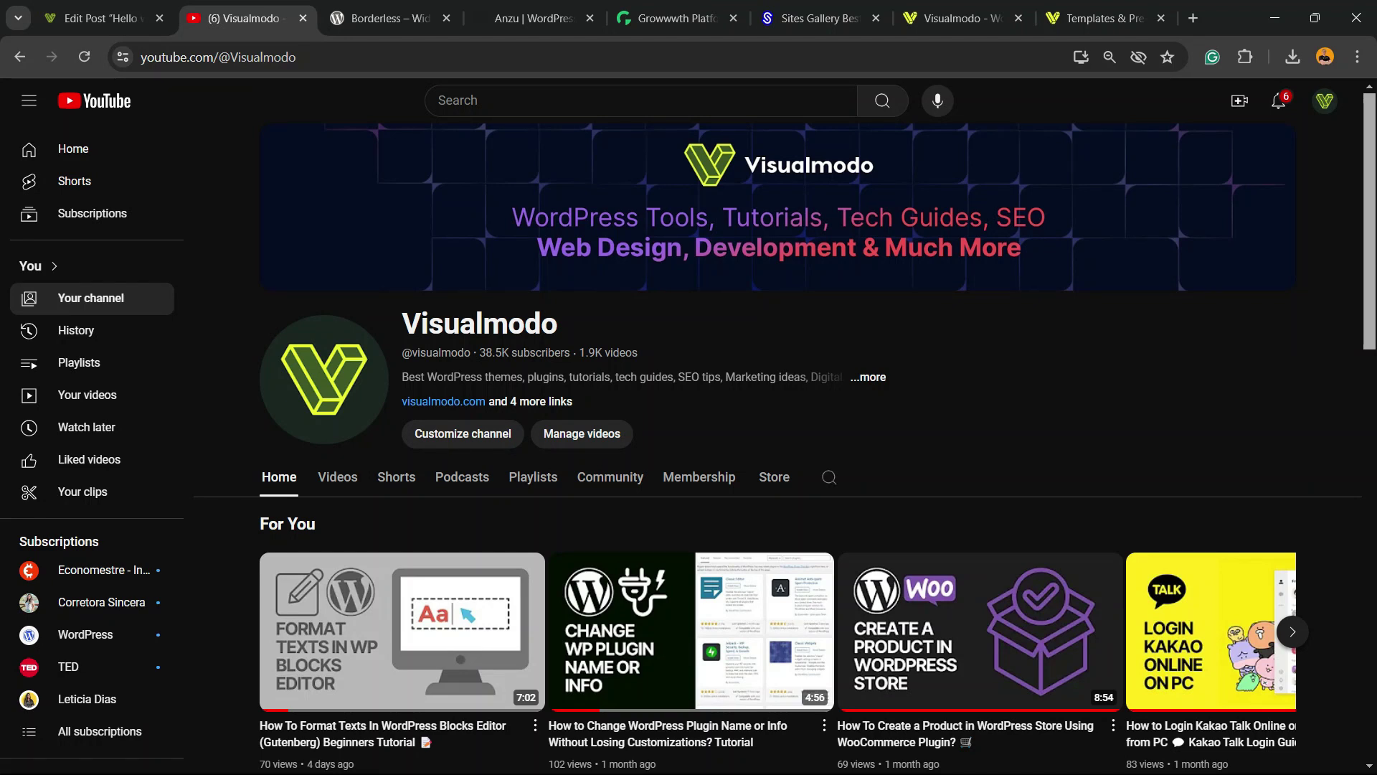
Switch from the Visualmodo YouTube channel to the Borderless plugin page
key("ctrl+Tab")
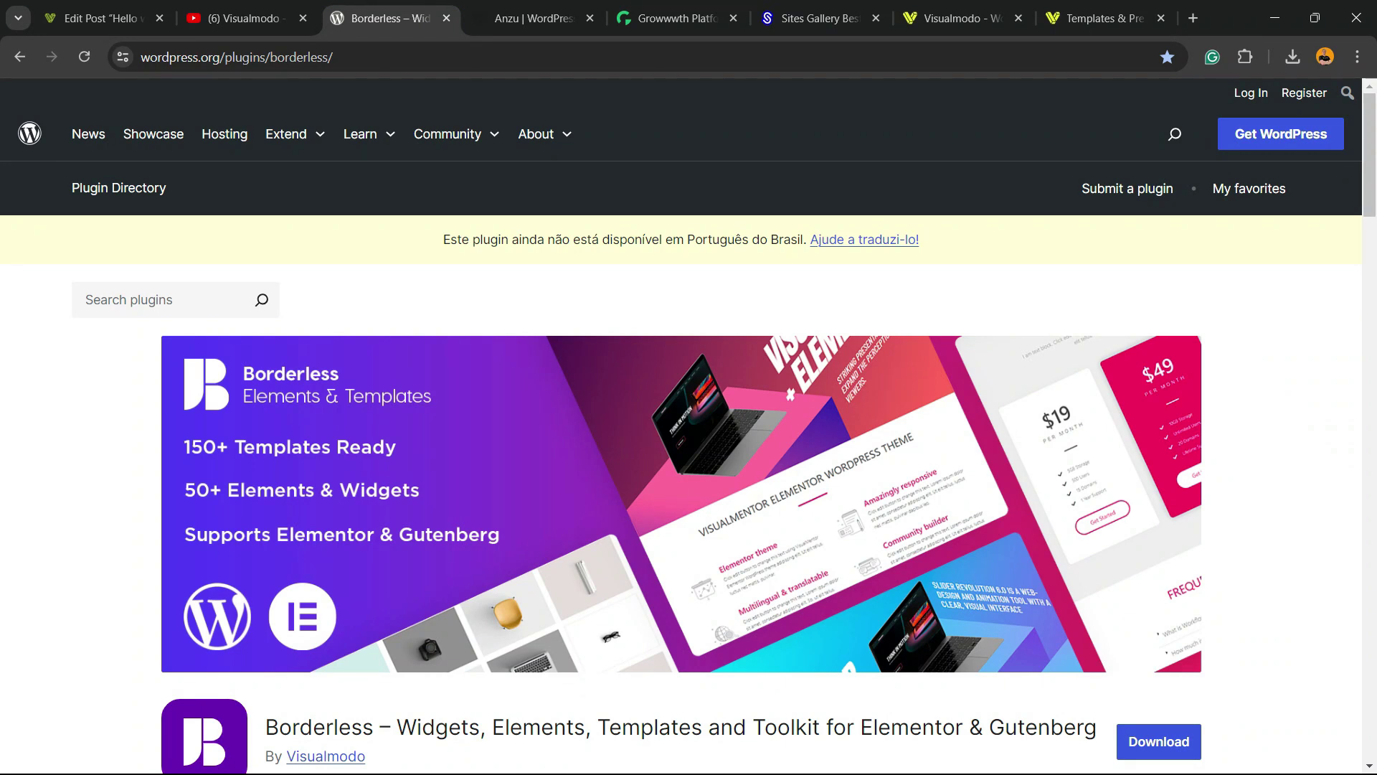
Scroll through the Borderless plugin page on WordPress.org
scroll(688, 430, "down", 3)
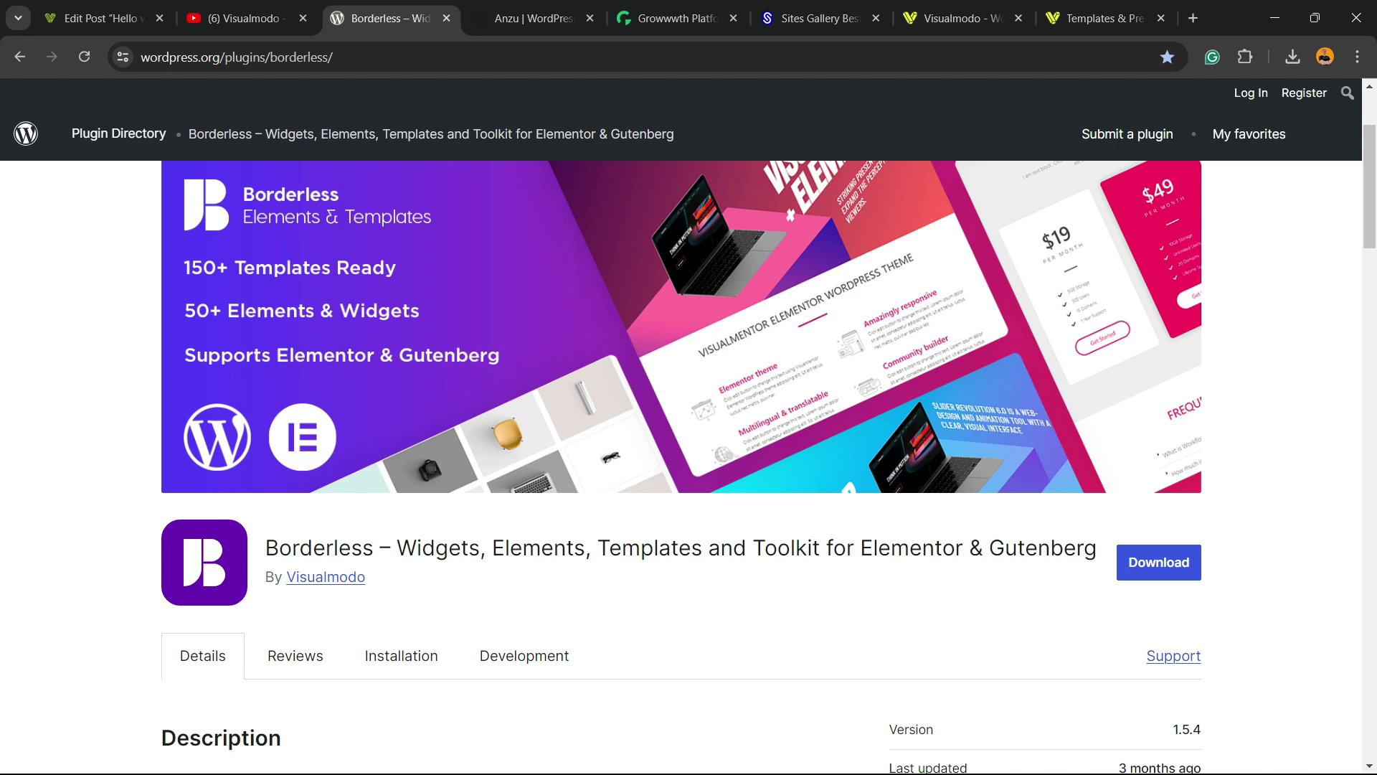
scroll(689, 430, "up", 3)
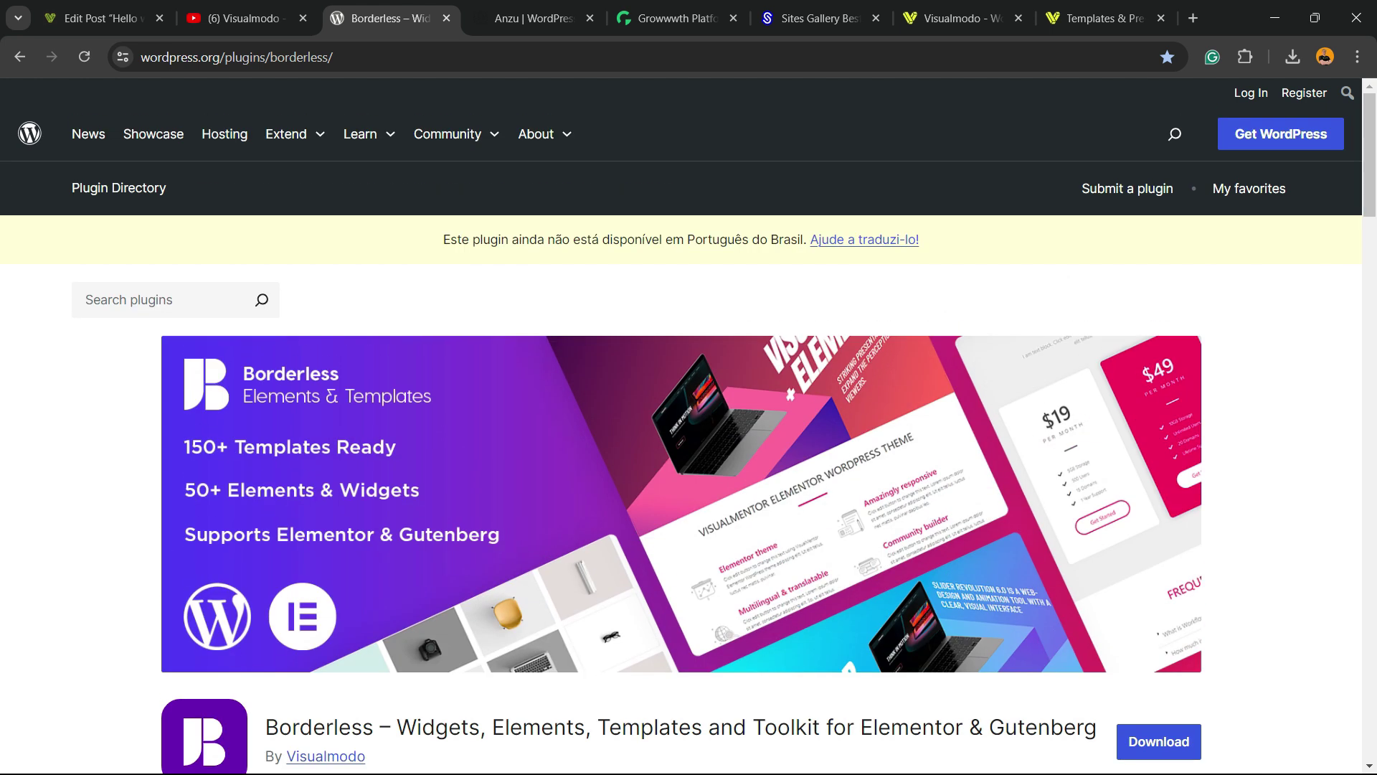
scroll(689, 430, "down", 3)
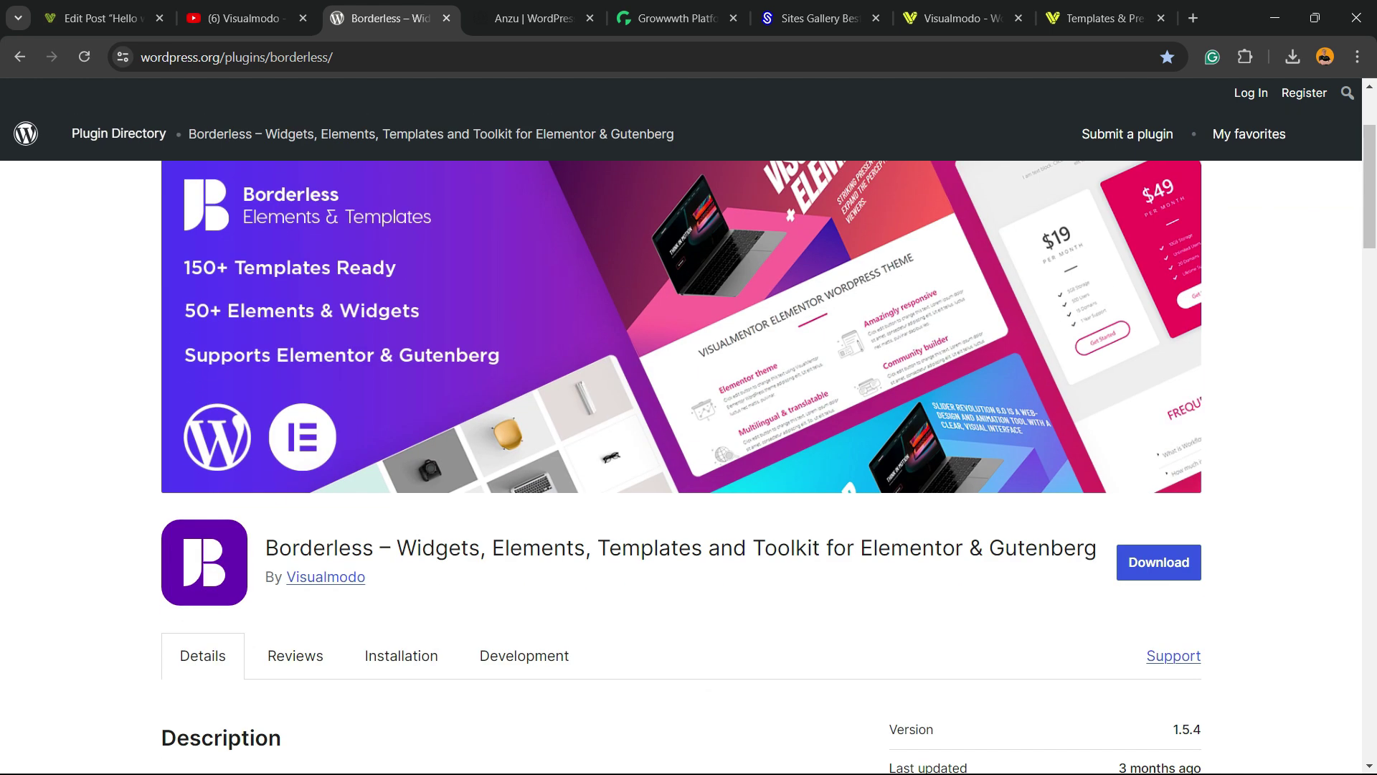
Move on to the Anzu theme page, then to the Growwwth homepage
key("ctrl+Tab")
scroll(688, 431, "up", 15)
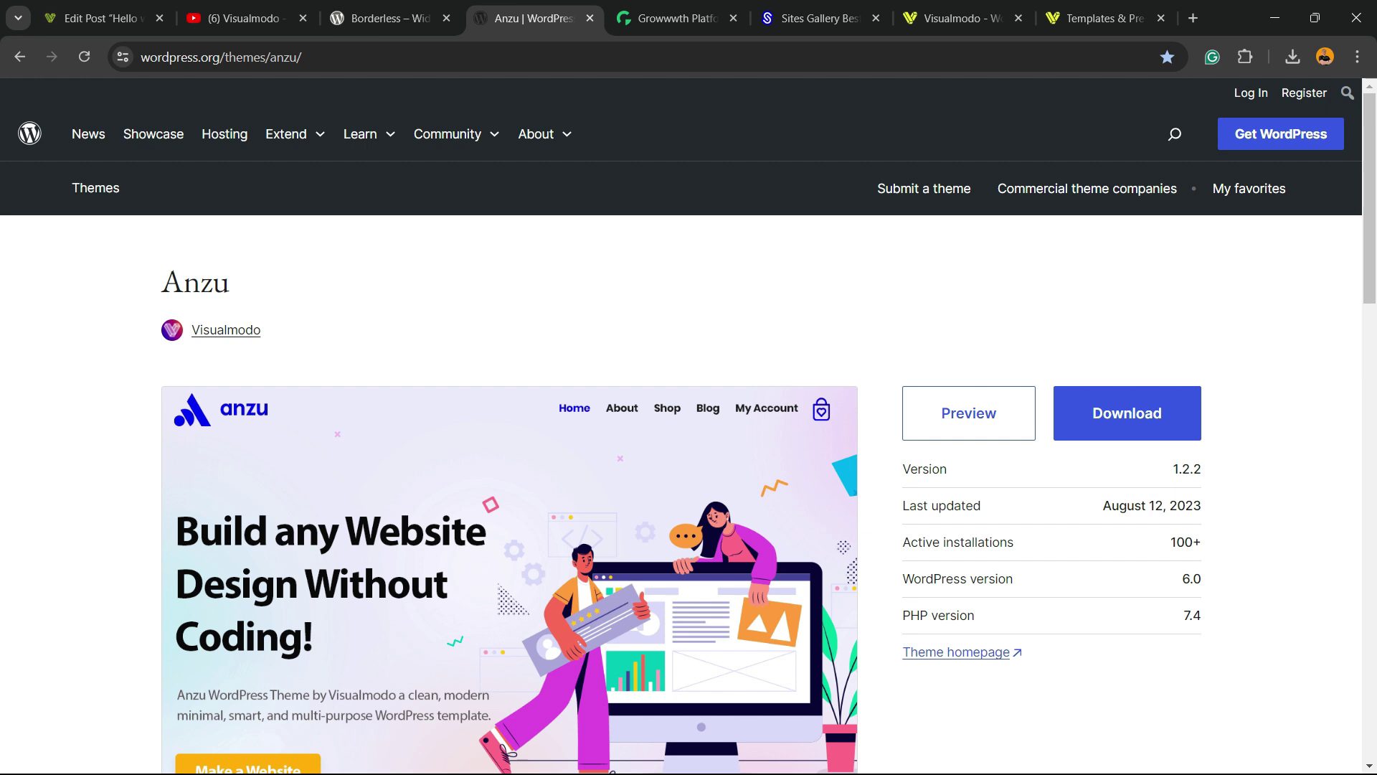
left_click(675, 17)
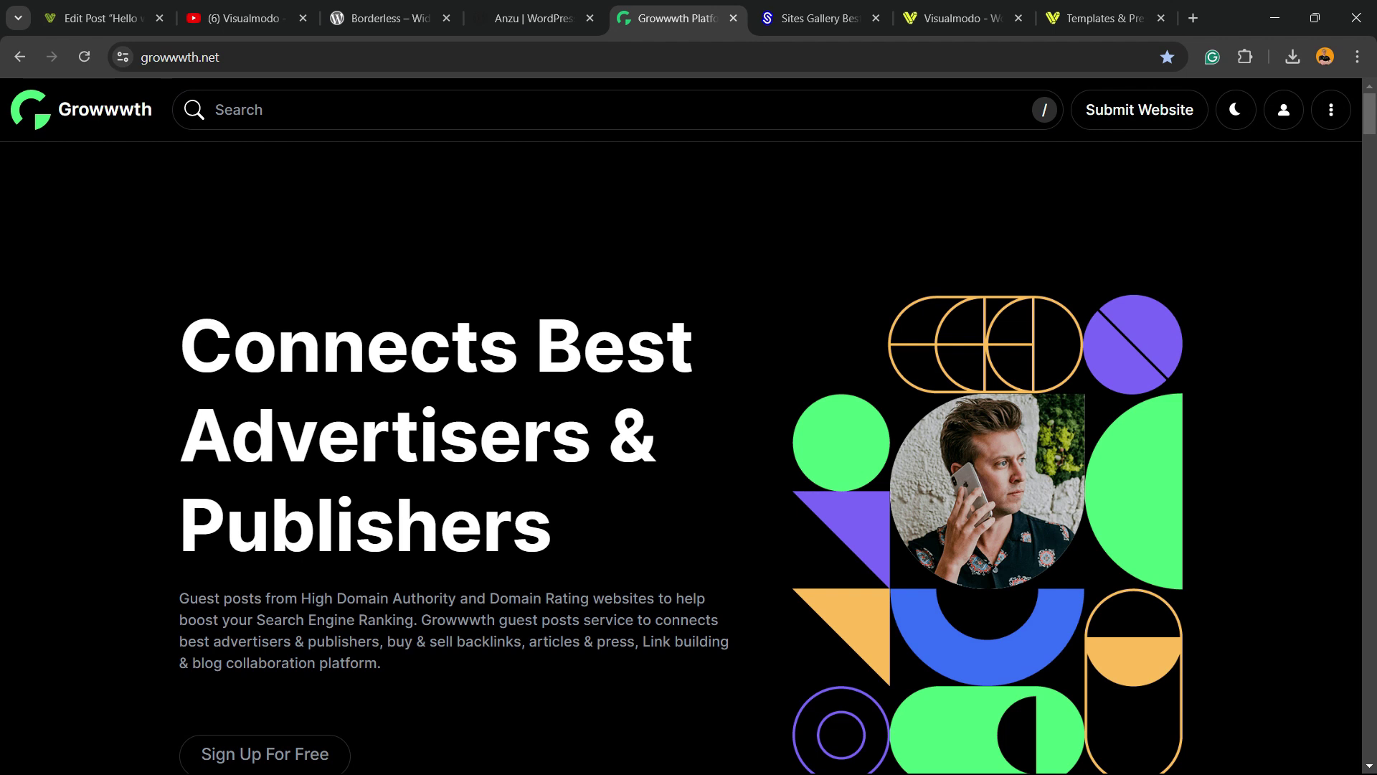
Browse Growwwth's featured and latest guest-post site prices, such as OpenAI Suite at 59 USD
scroll(682, 459, "down", 12)
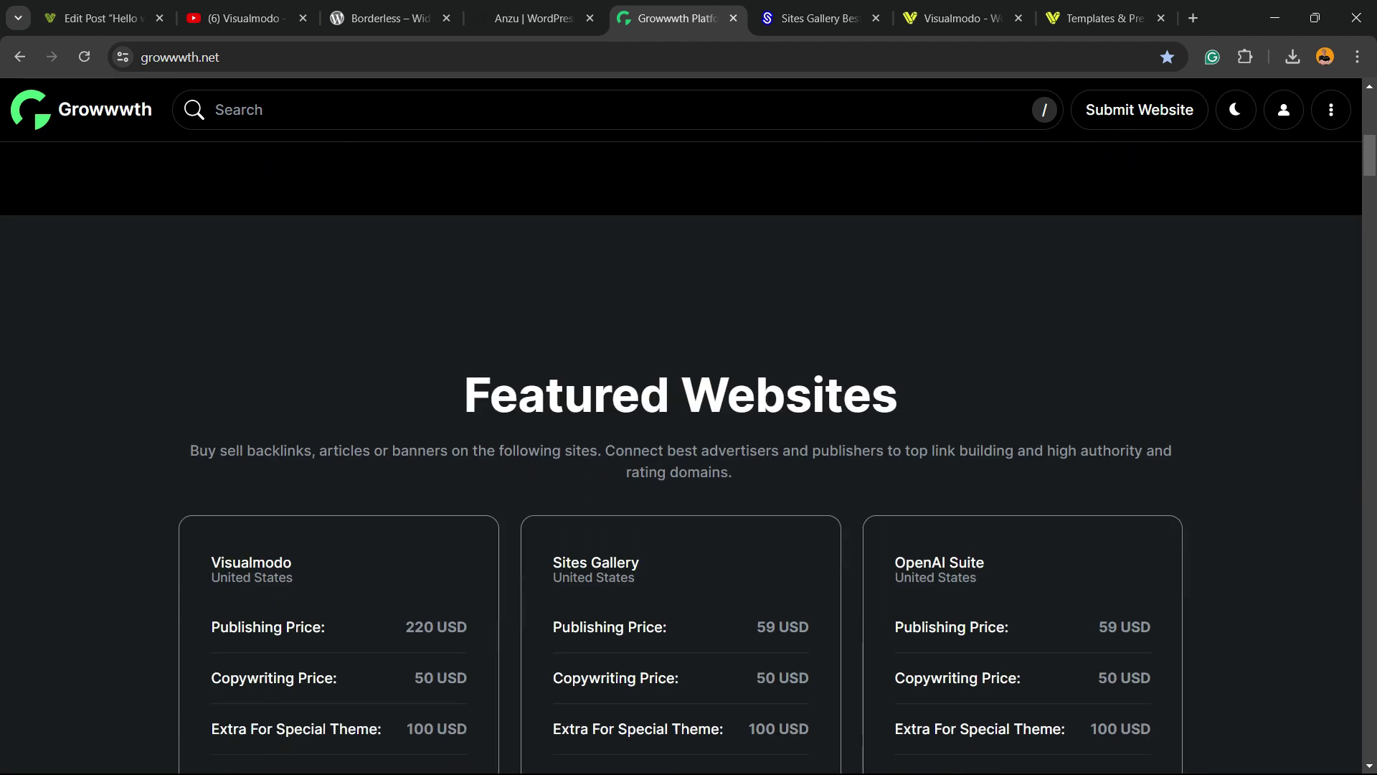
scroll(682, 459, "down", 12)
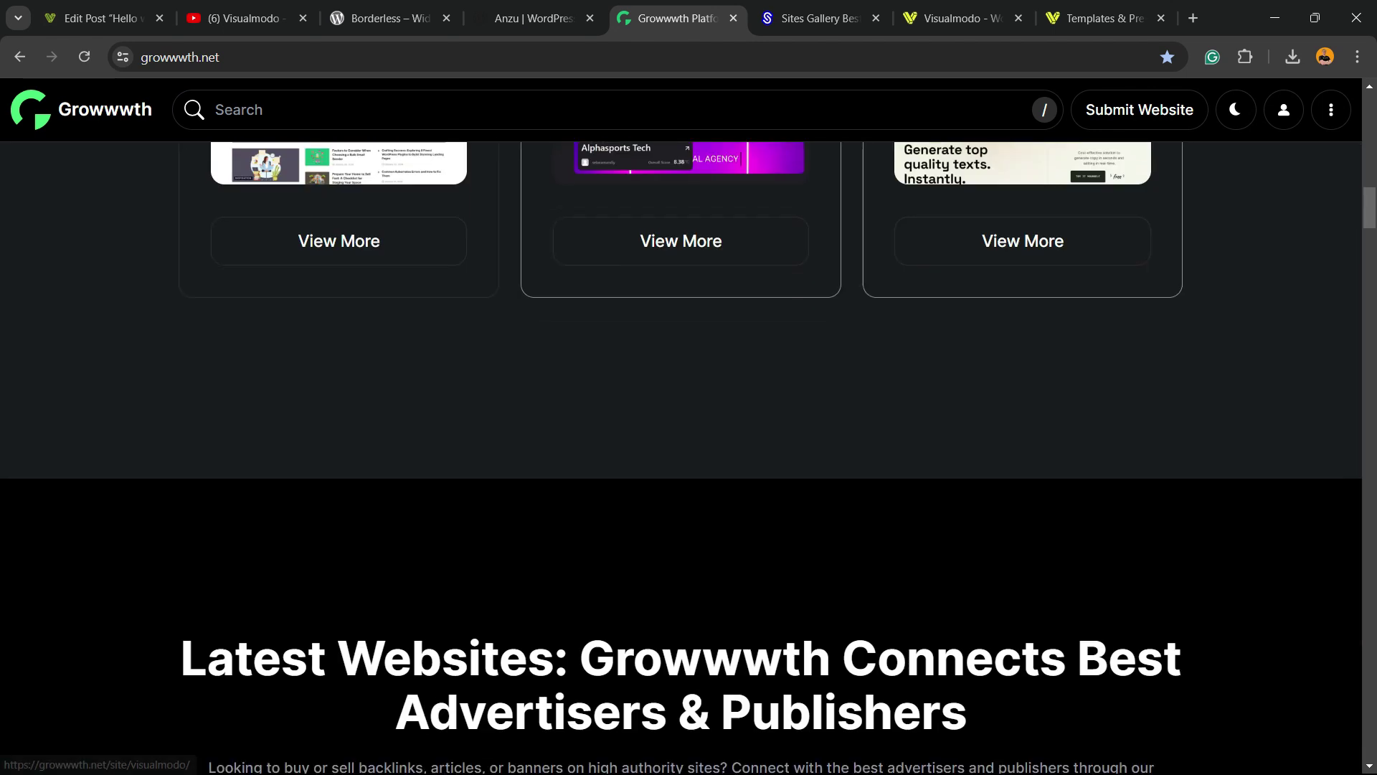
scroll(682, 459, "down", 6)
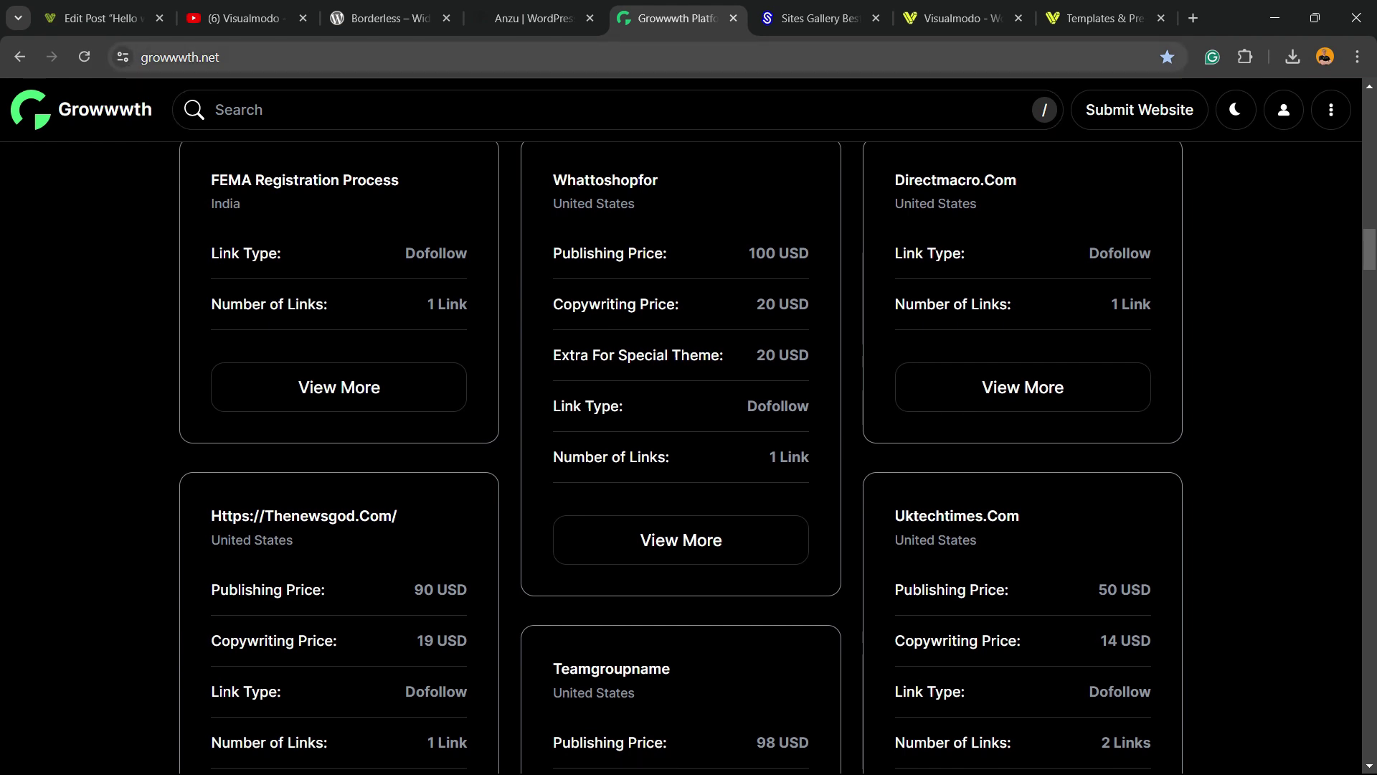
key("ctrl+l")
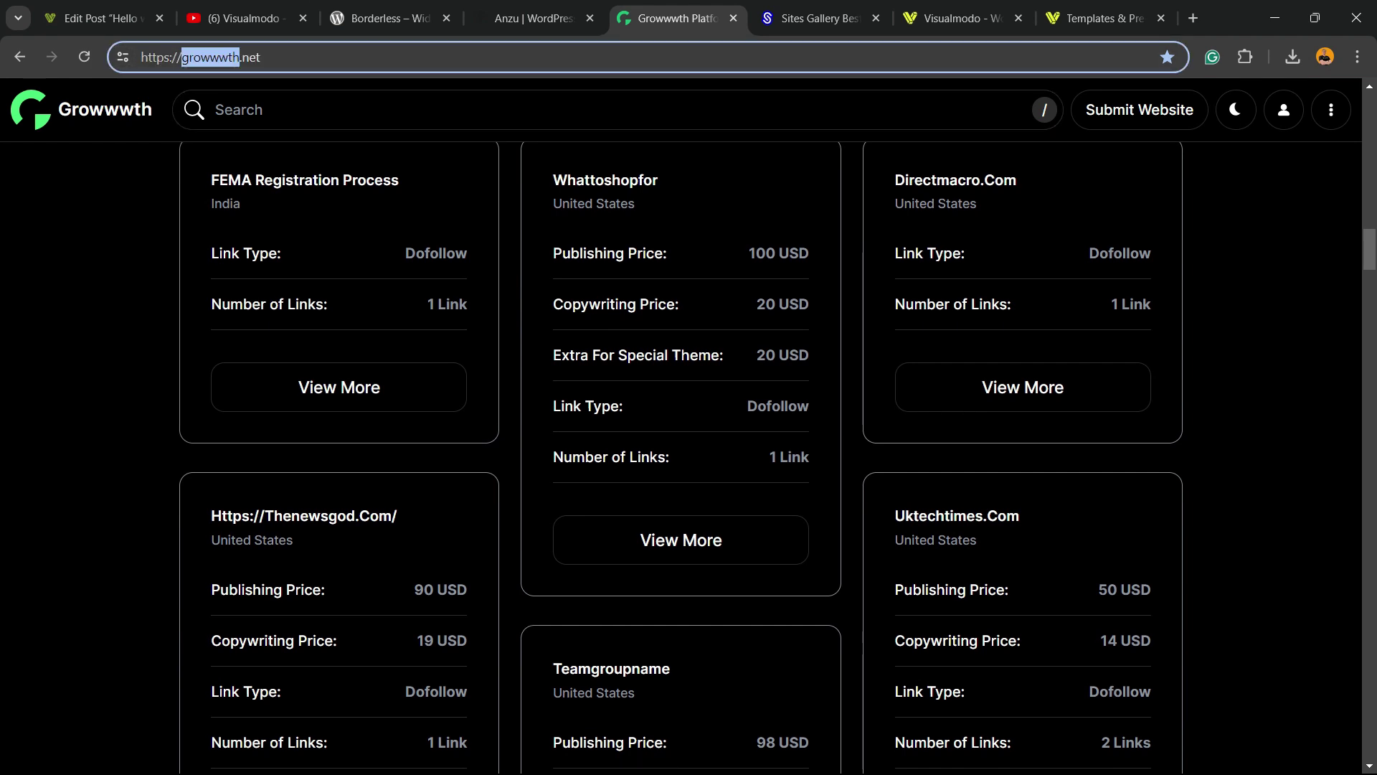
scroll(682, 460, "down", 12)
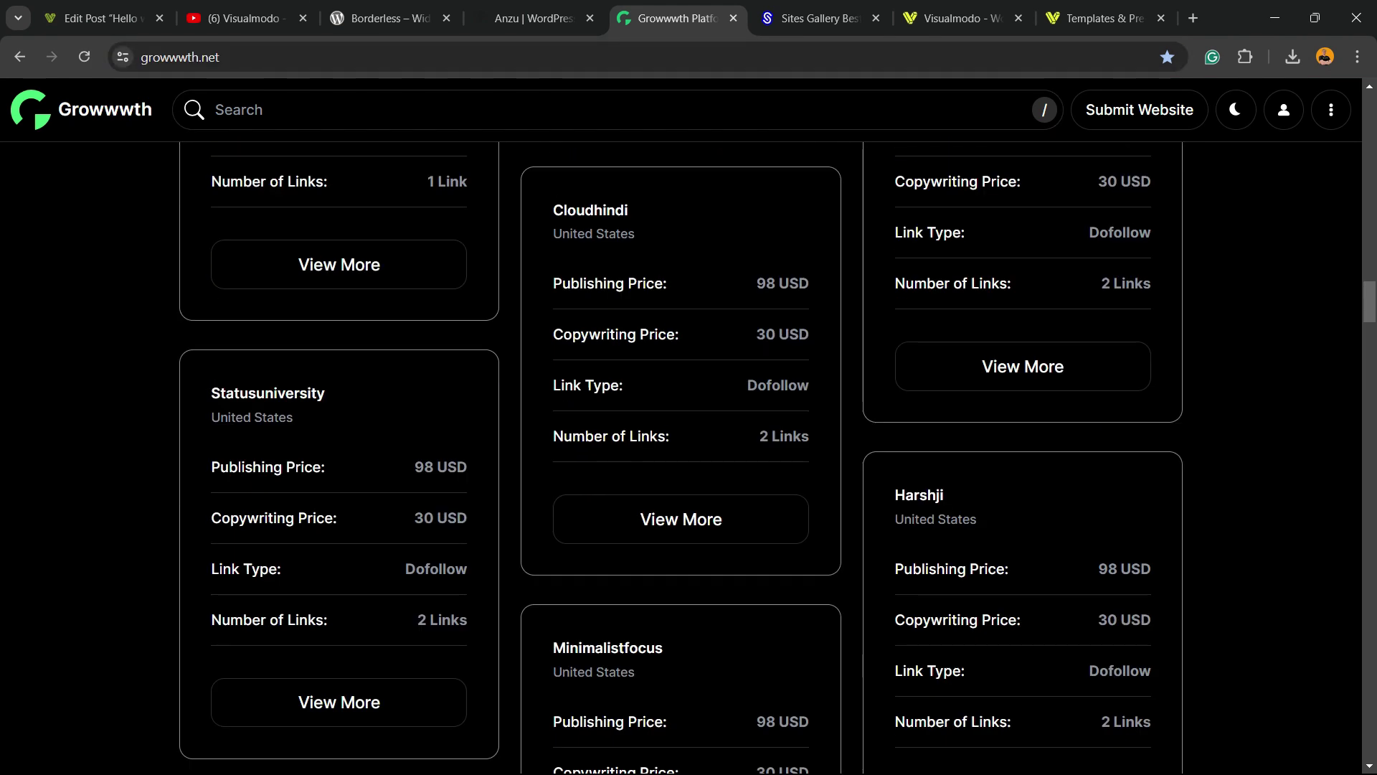
scroll(682, 459, "down", 15)
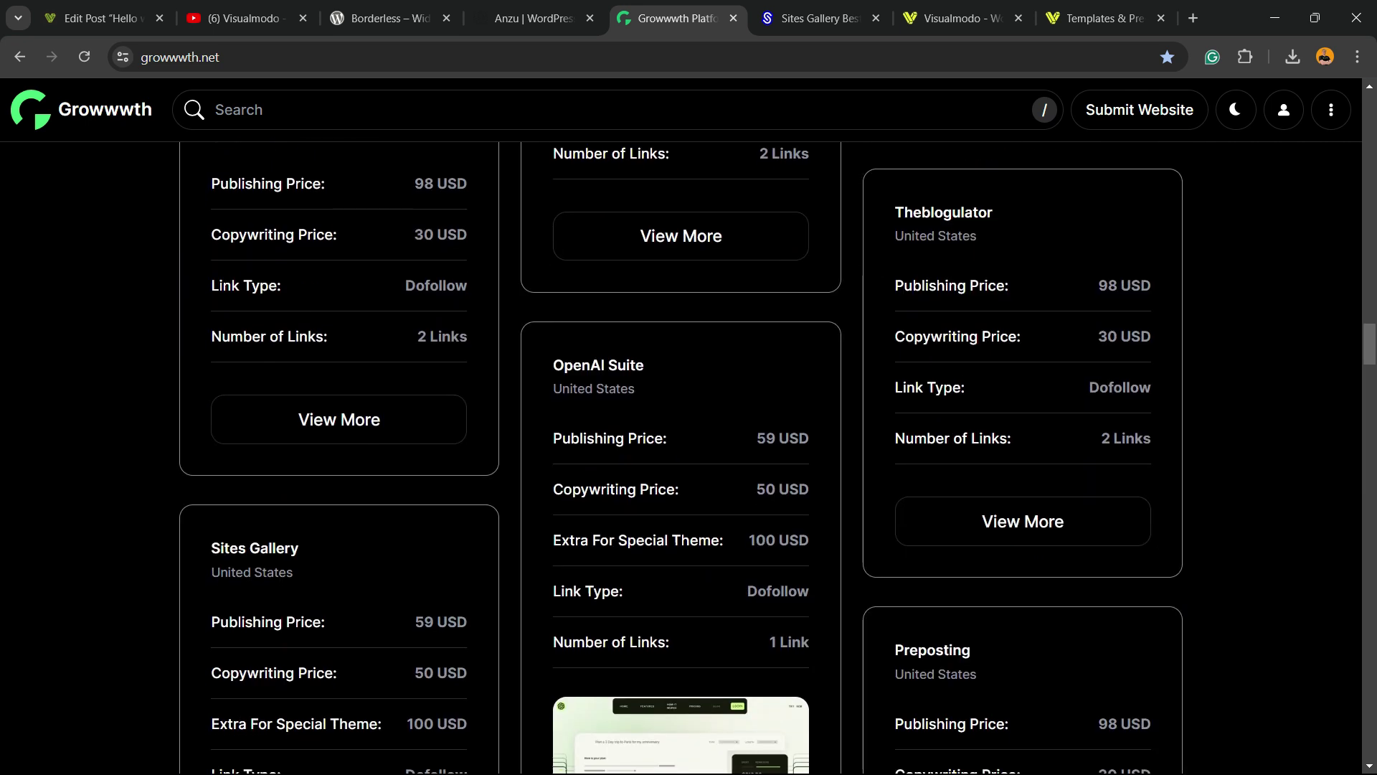
Browse the Sites Gallery showcase of submitted websites, then go to Visualmodo's homepage
left_click(818, 18)
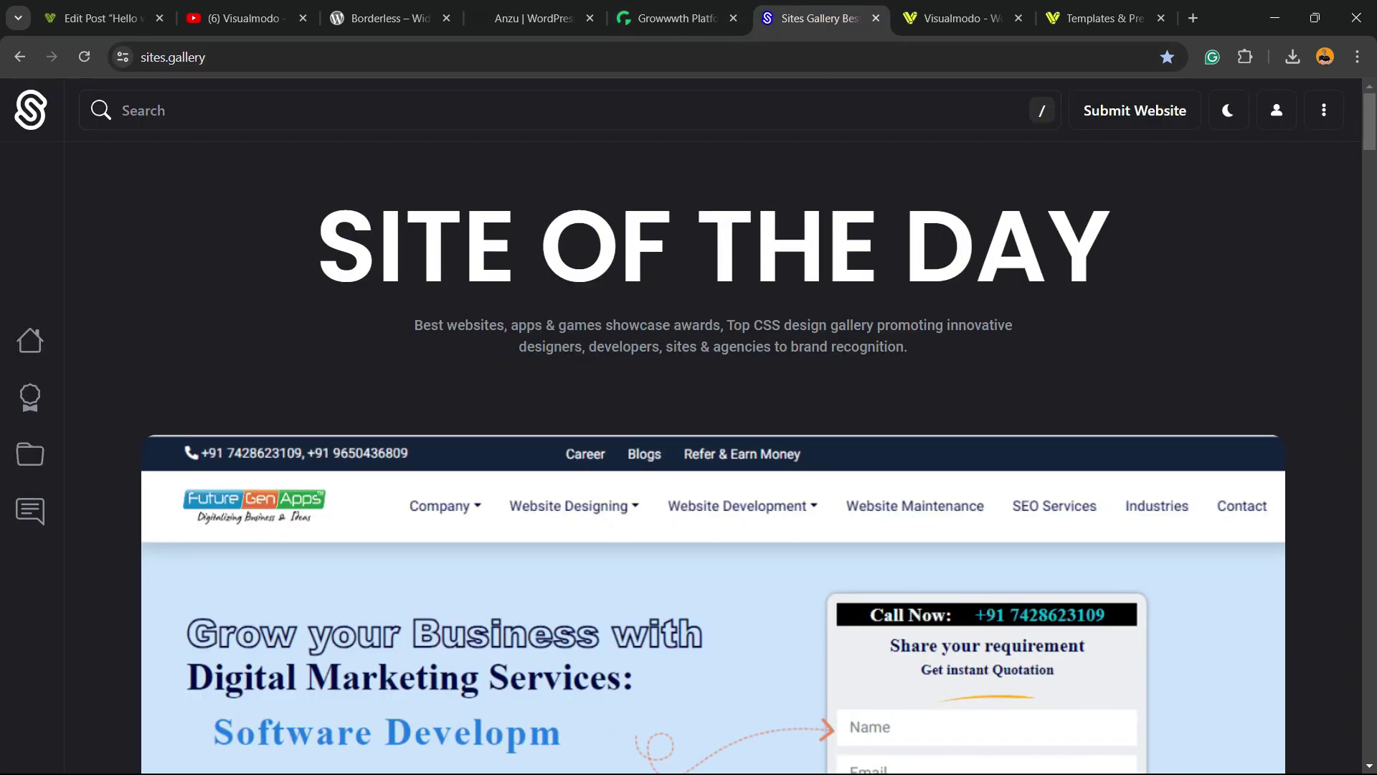
scroll(714, 459, "down", 9)
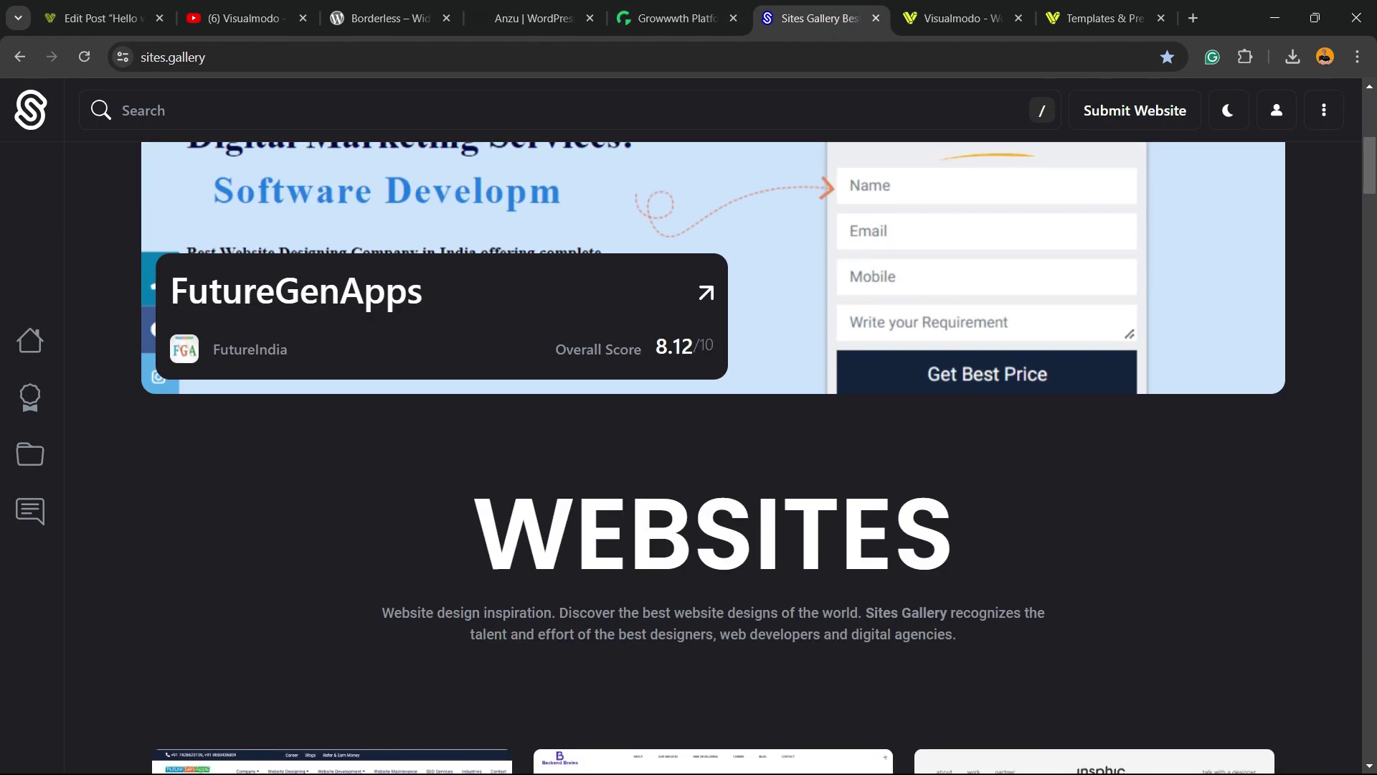
scroll(713, 460, "down", 17)
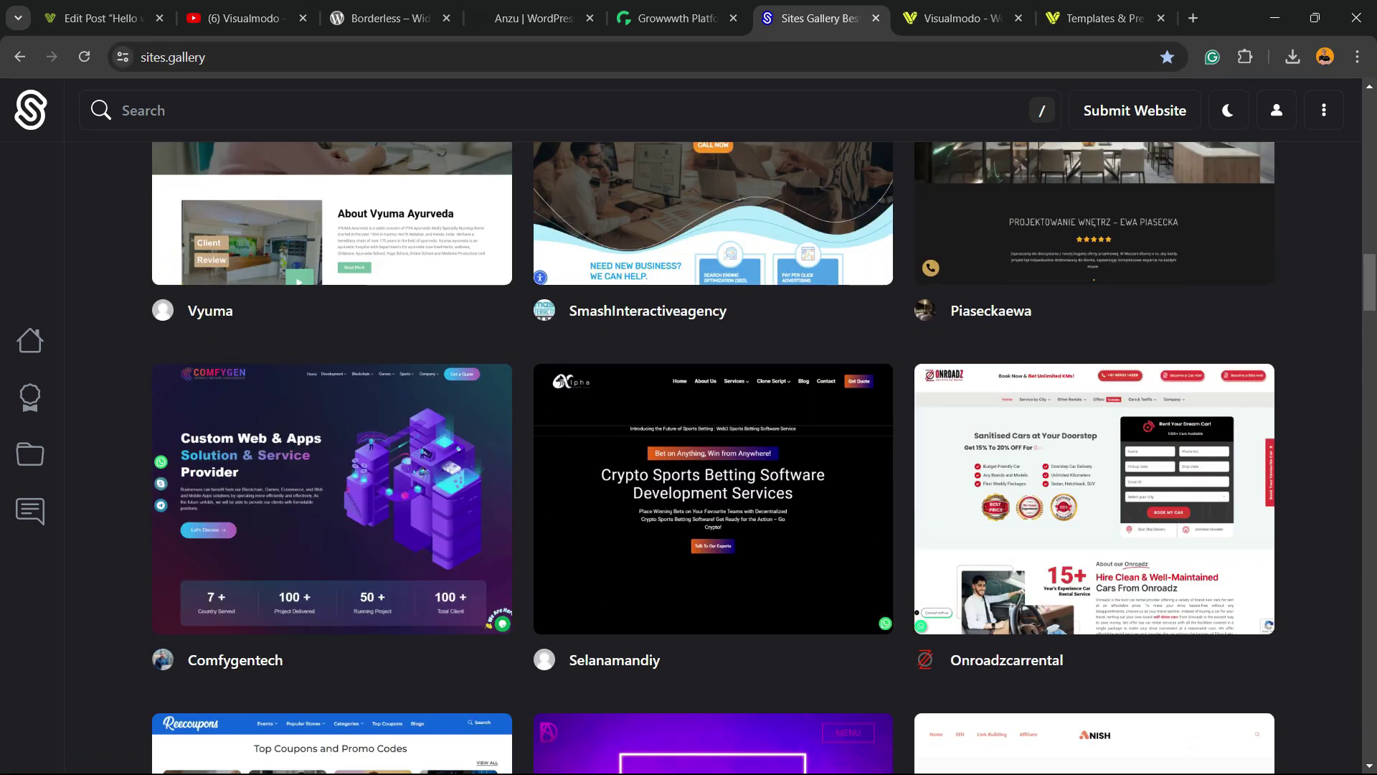
scroll(714, 459, "down", 3)
scroll(714, 459, "down", 15)
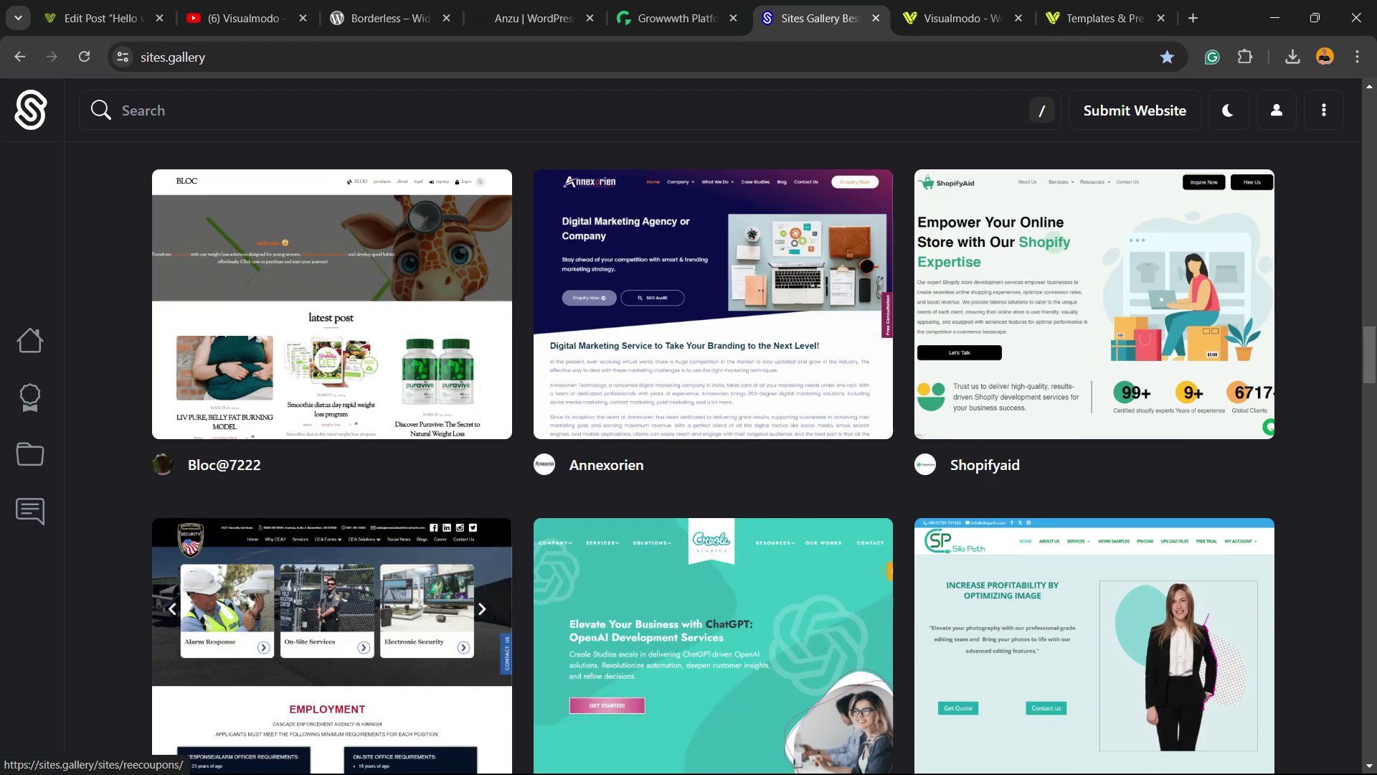
scroll(713, 459, "down", 15)
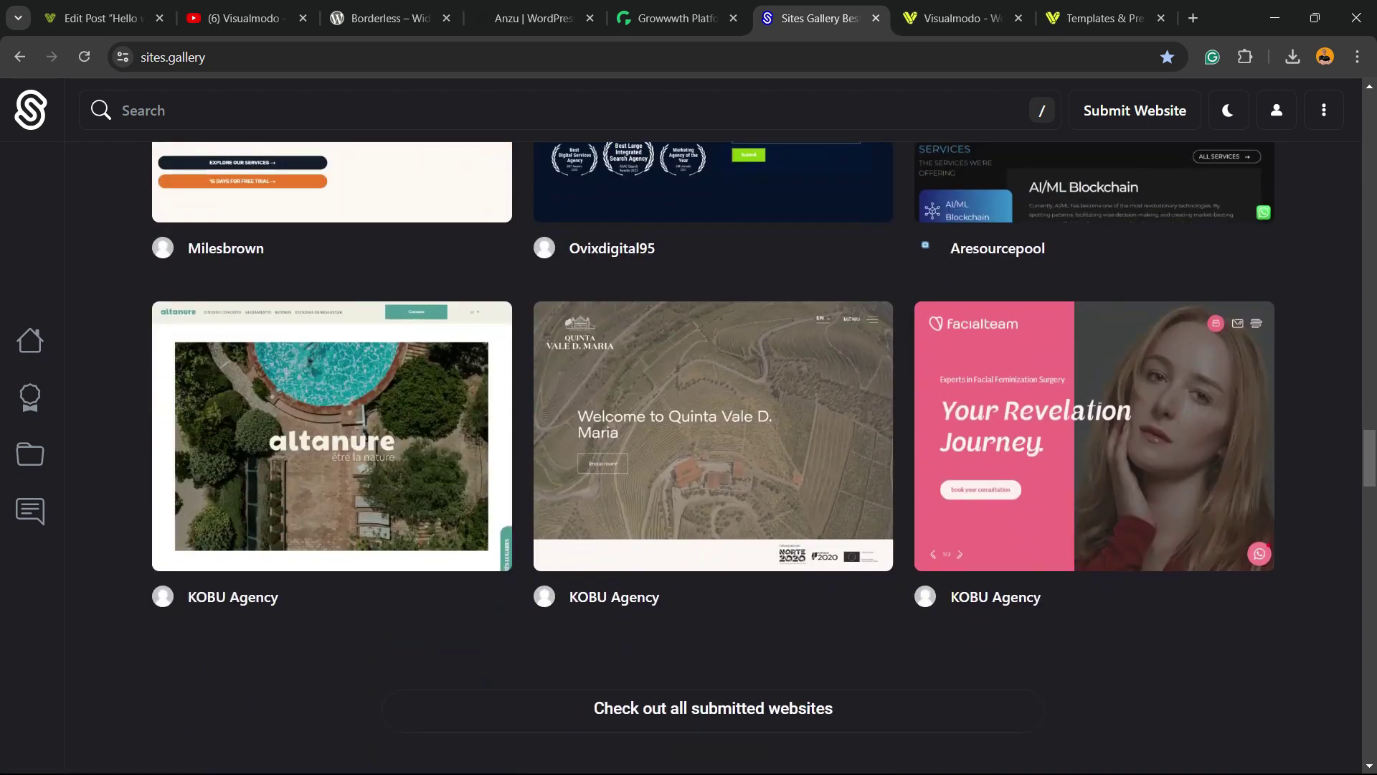
scroll(330, 287, "up", 15)
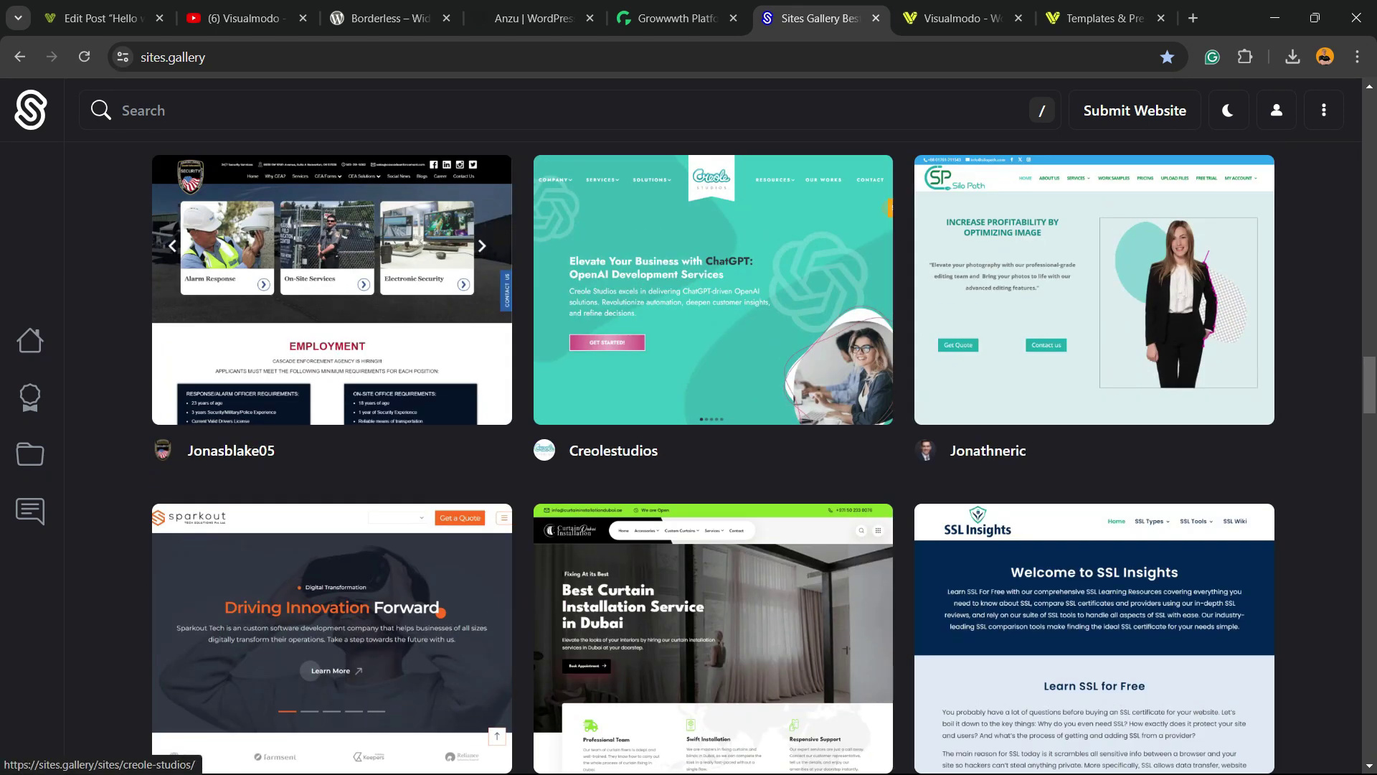
left_click(961, 18)
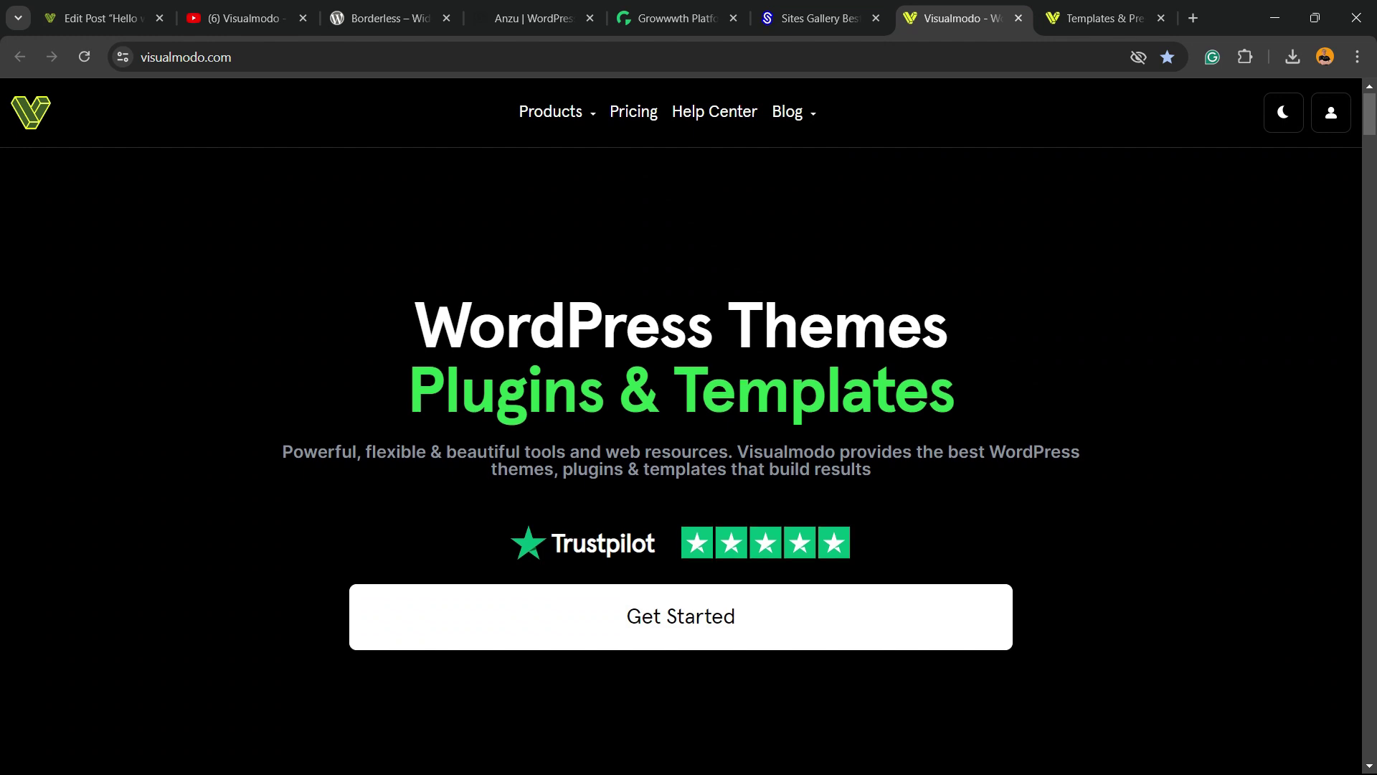
Scroll through the theme showcase on Visualmodo's homepage
scroll(681, 431, "down", 3)
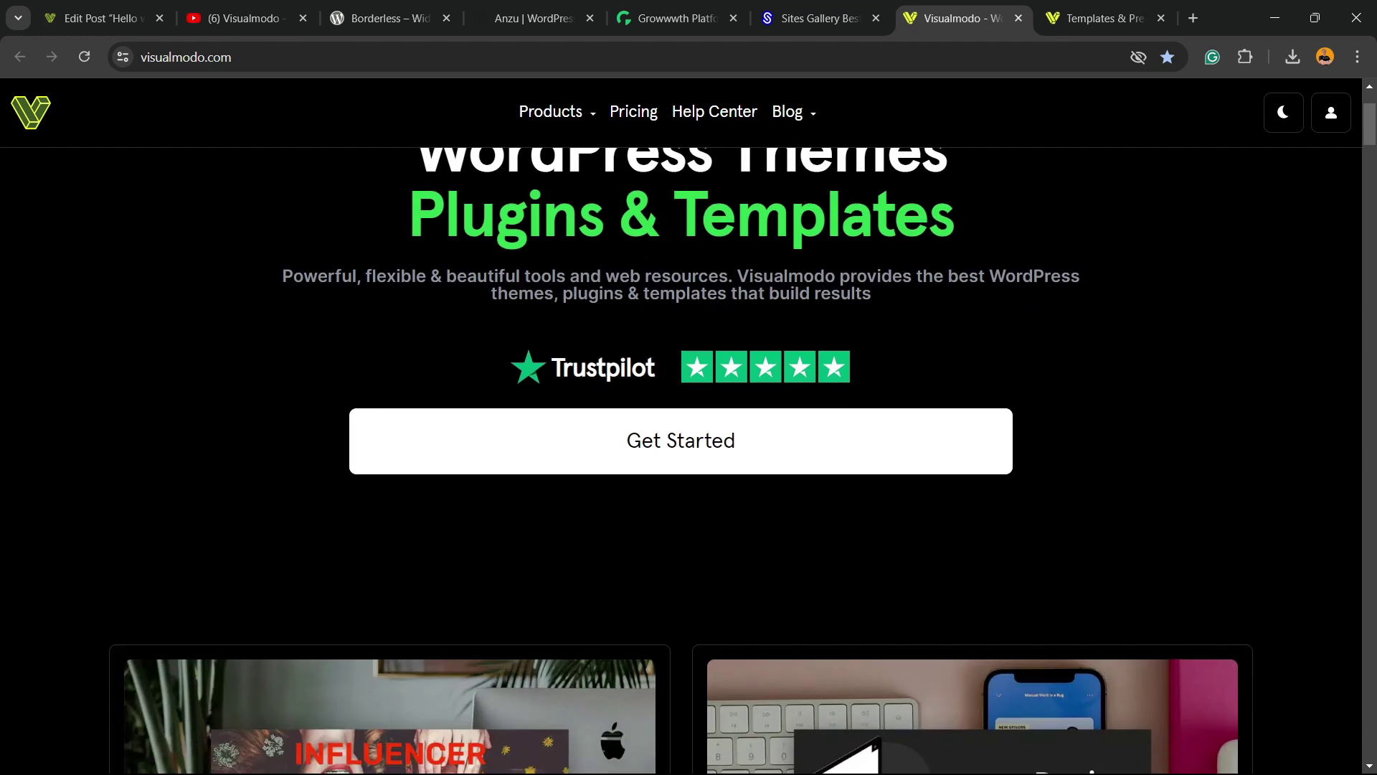
scroll(391, 323, "down", 10)
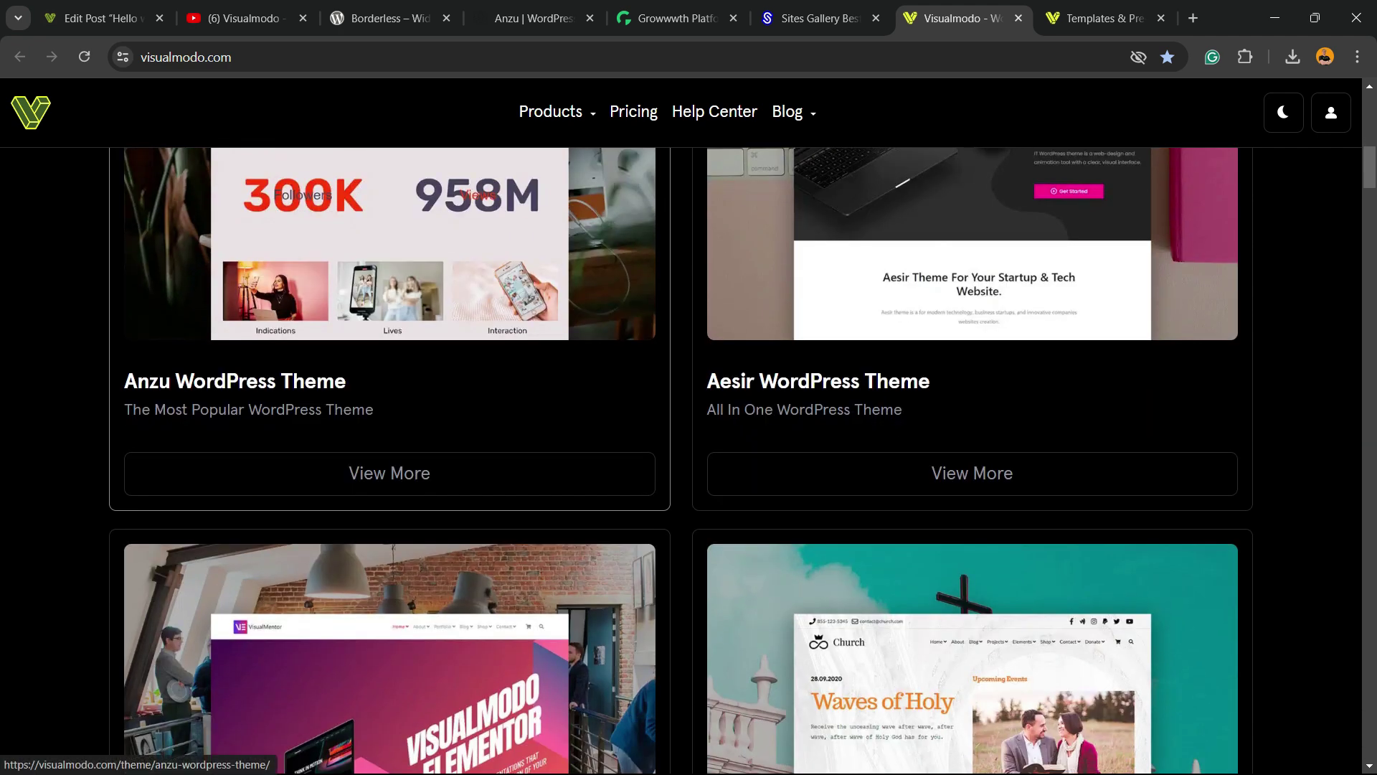
scroll(391, 431, "down", 10)
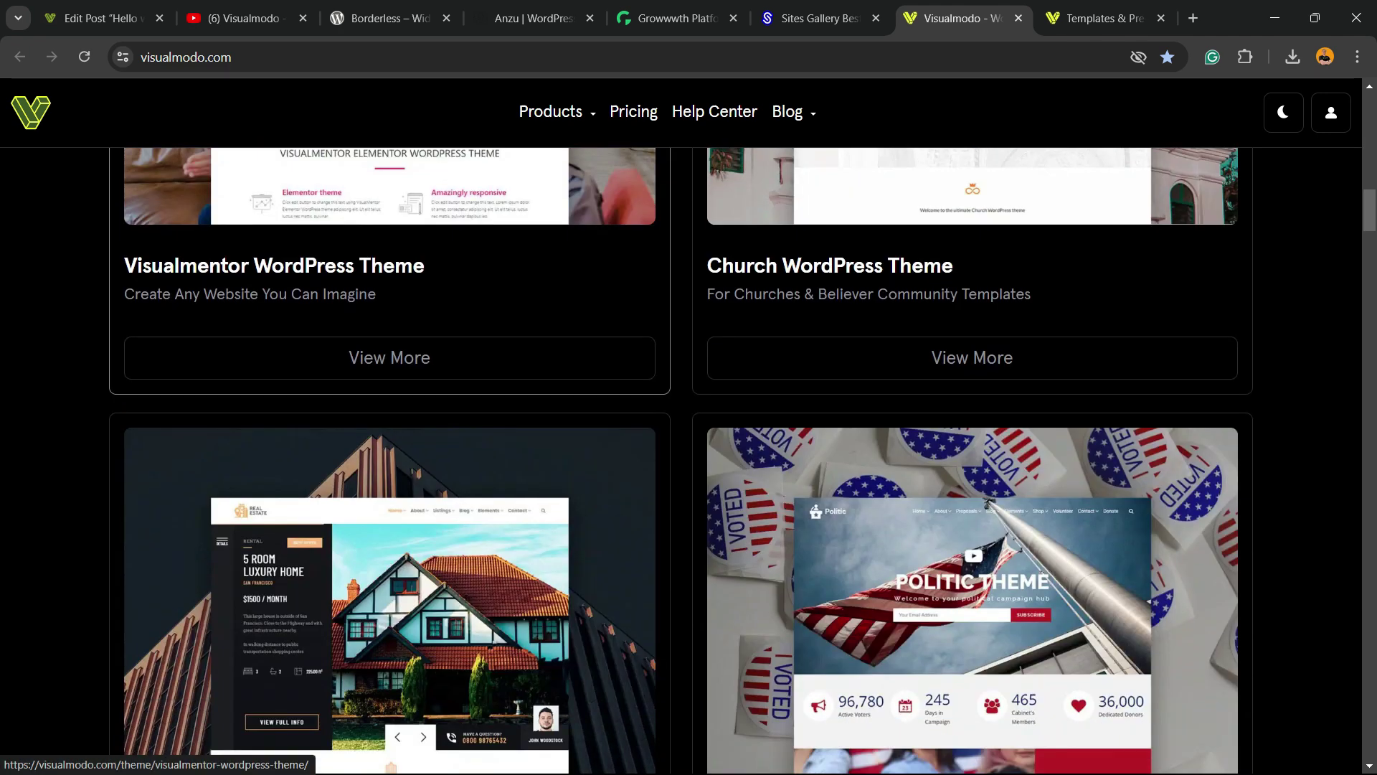
scroll(682, 459, "down", 15)
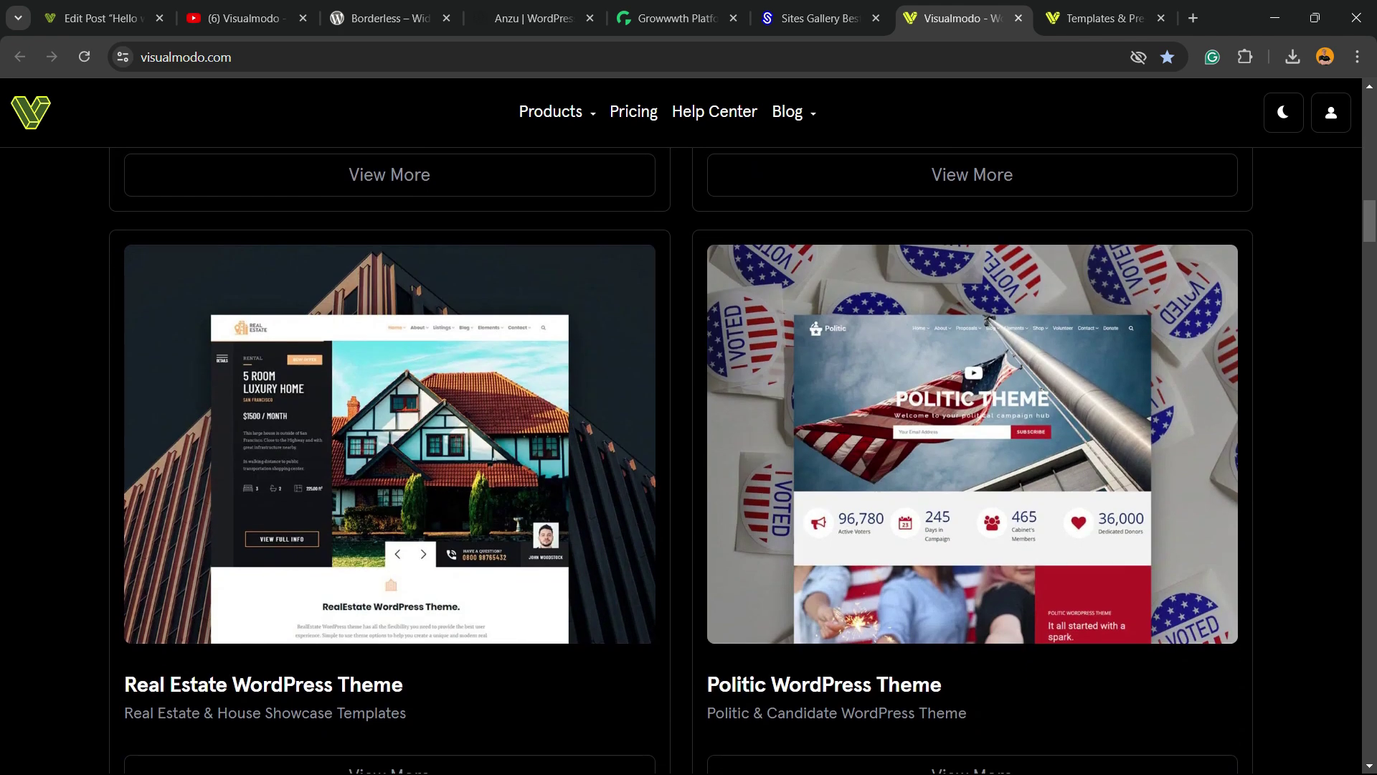
scroll(682, 459, "down", 8)
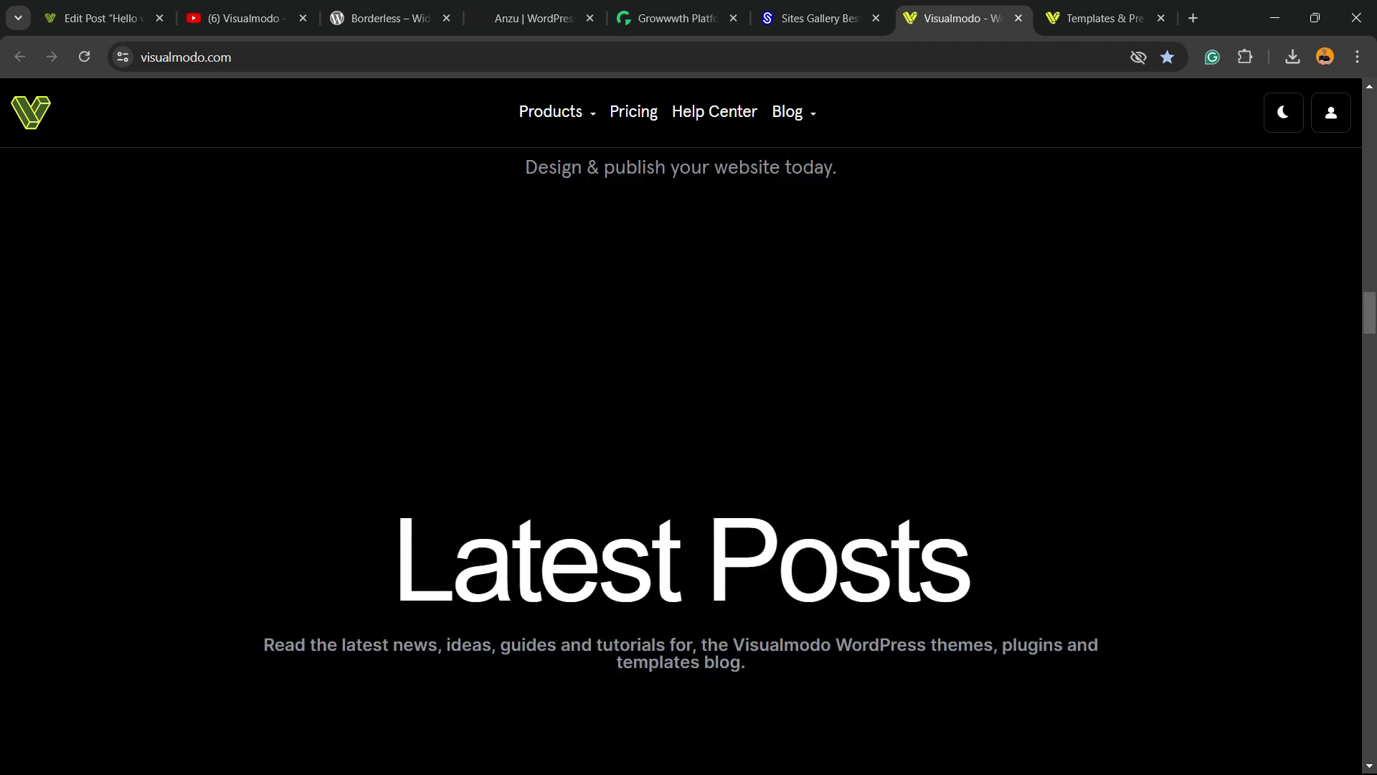
Browse Visualmodo's Templates page, including Swimming Pool Service, Pizzeria, Juice Shop and Copywriter
key("ctrl+Tab")
scroll(681, 322, "down", 10)
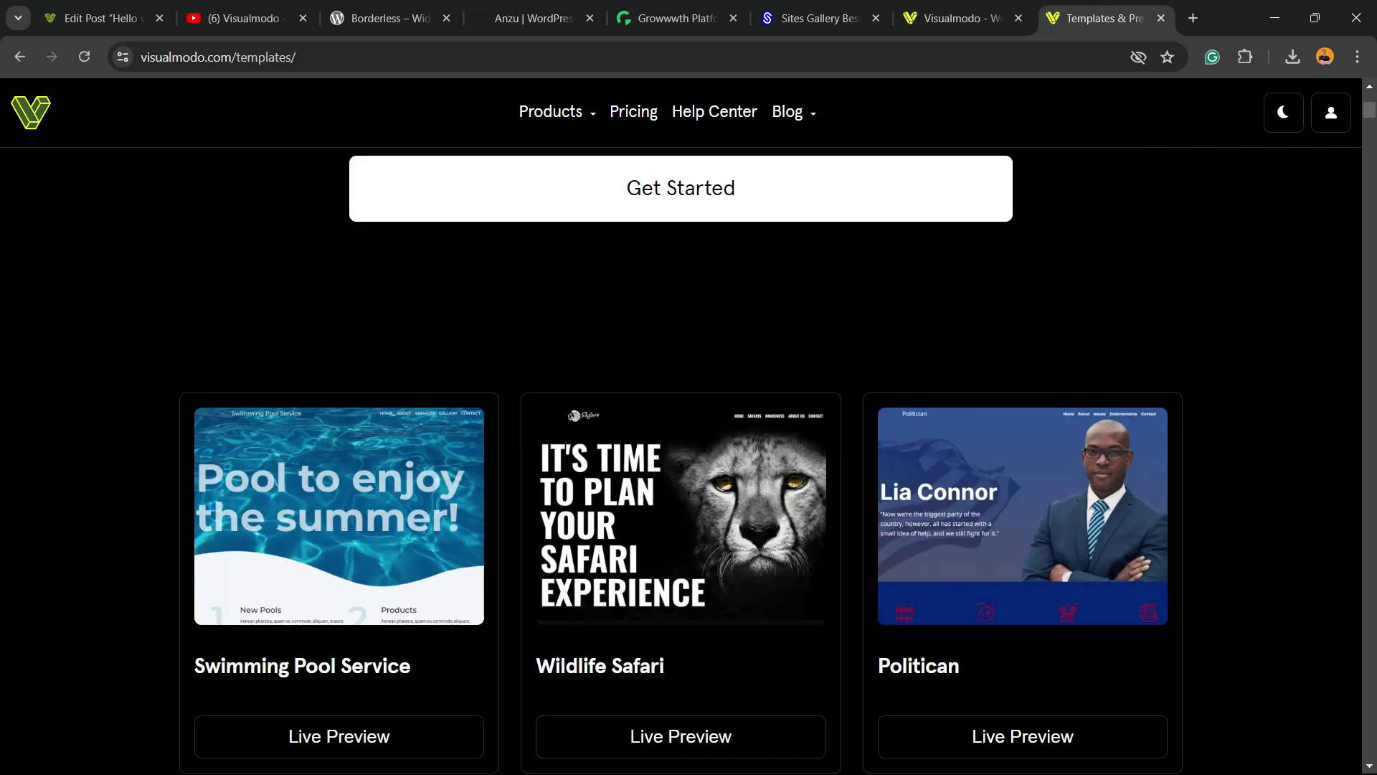
scroll(681, 323, "down", 12)
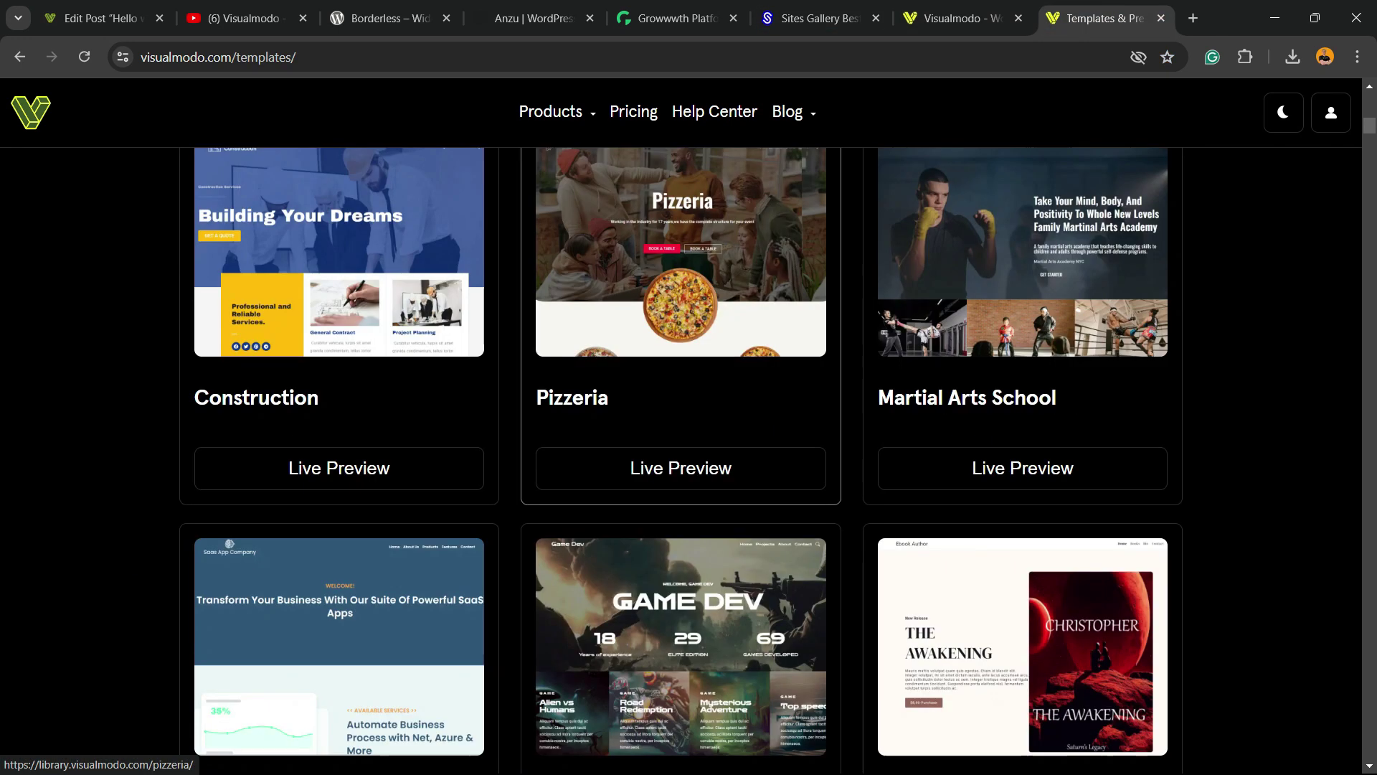
scroll(682, 459, "down", 5)
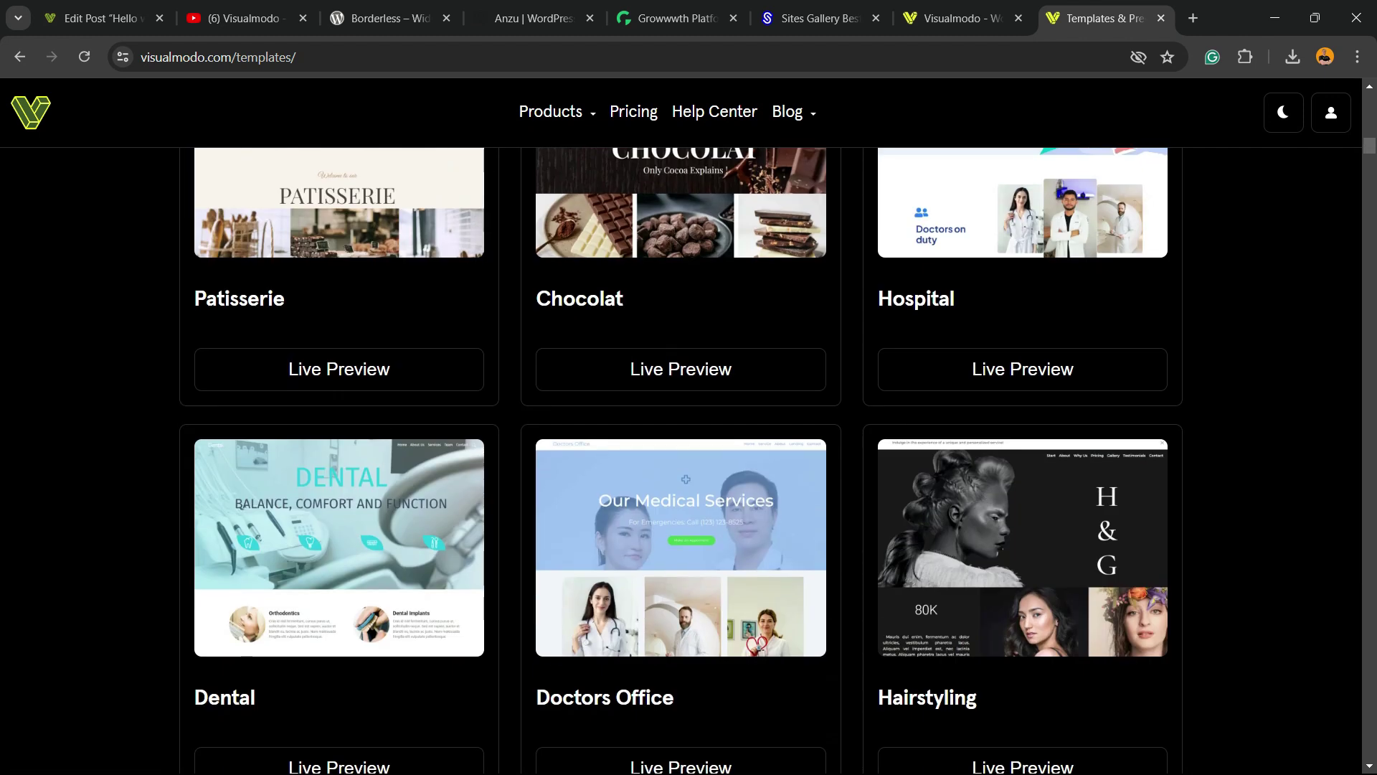
scroll(681, 459, "down", 5)
scroll(682, 459, "down", 15)
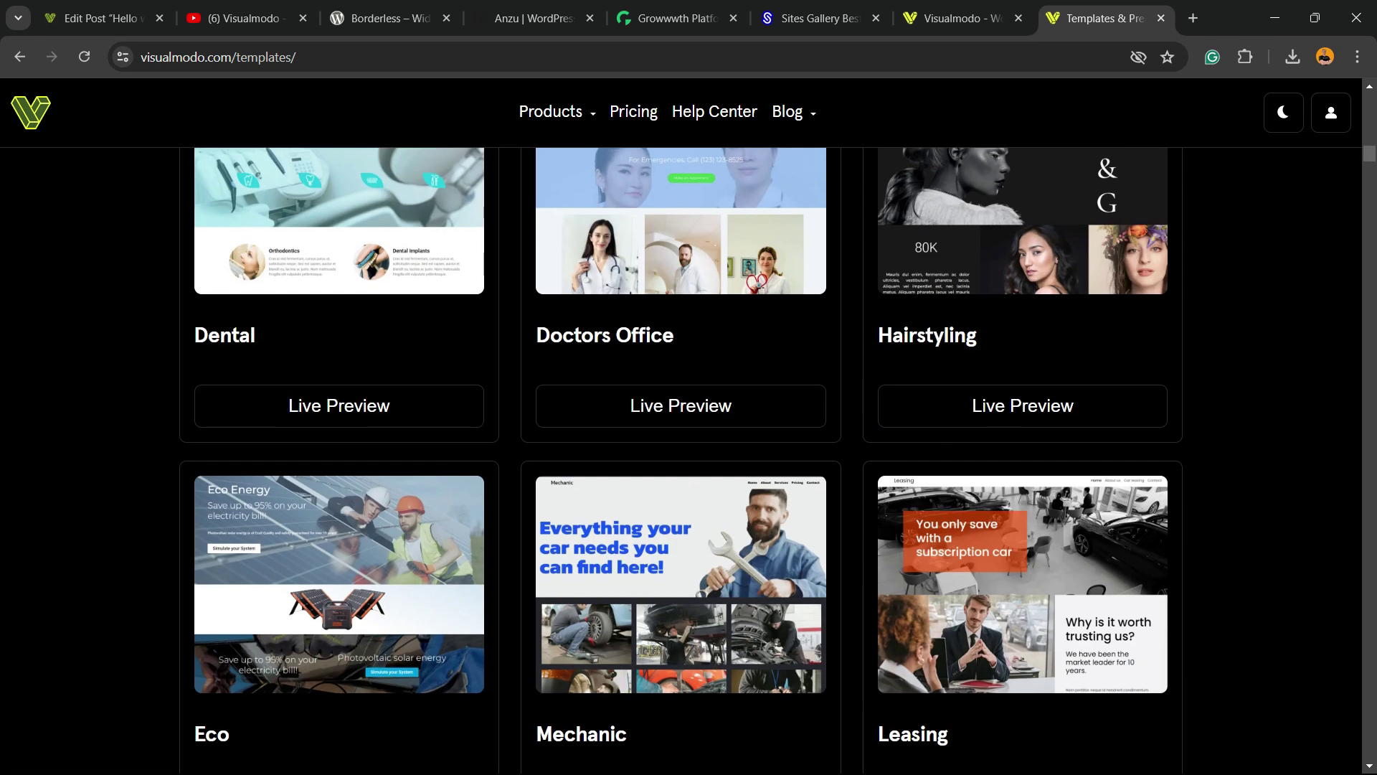
scroll(682, 459, "down", 15)
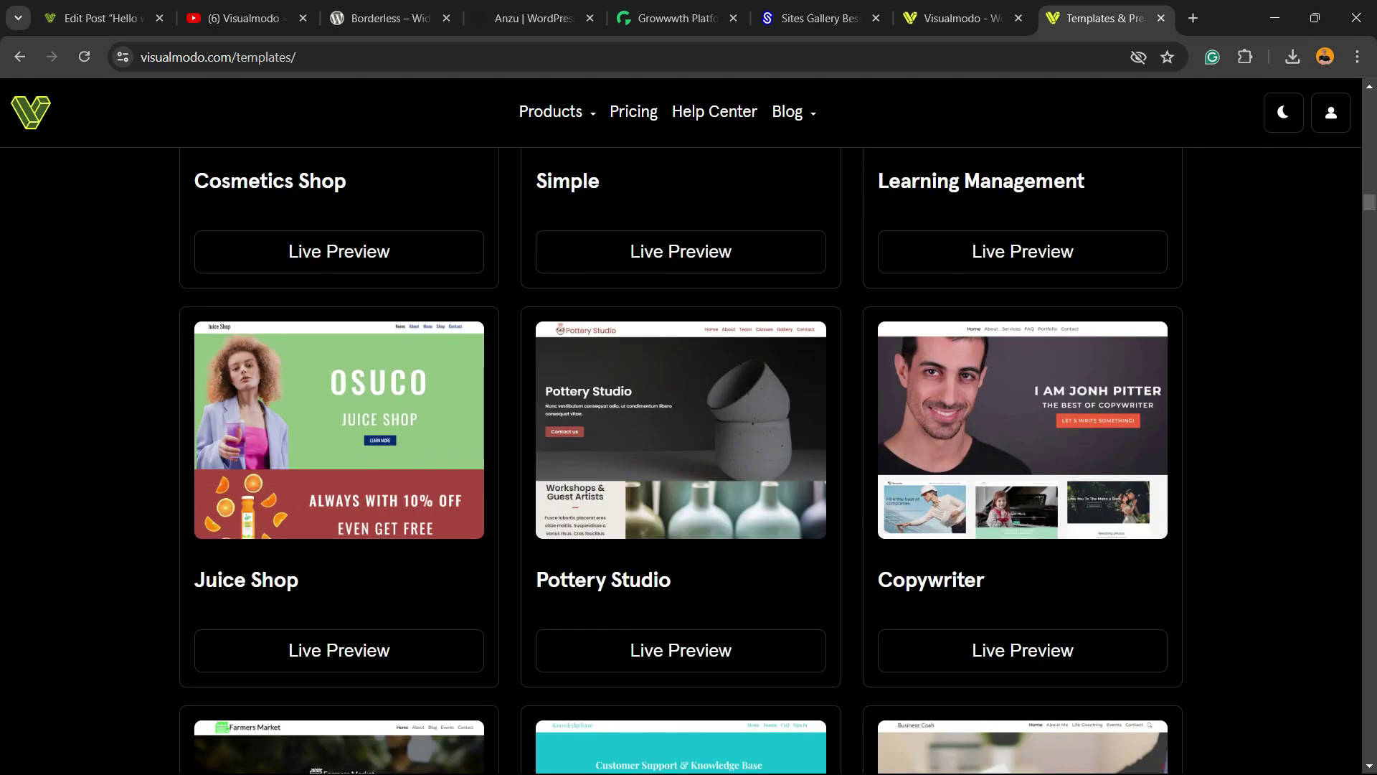
scroll(681, 459, "down", 3)
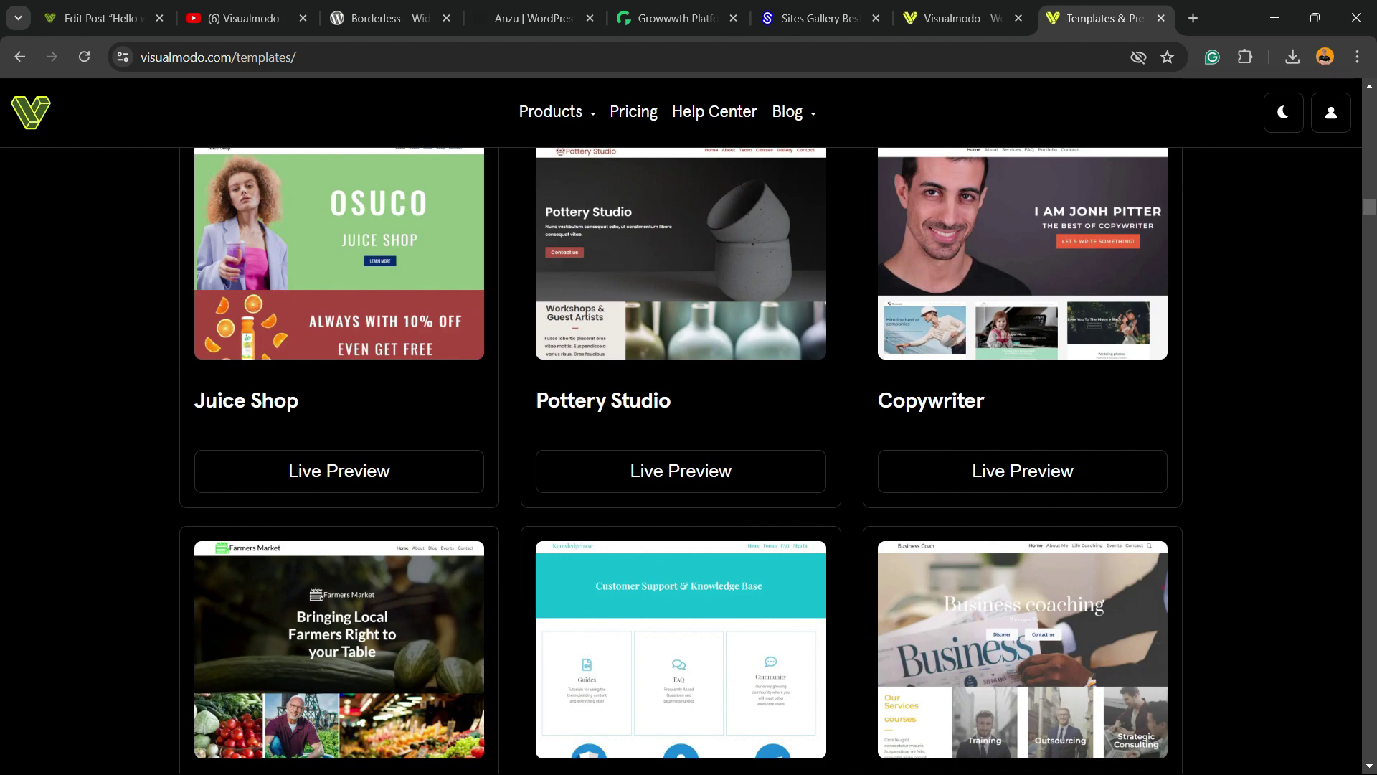